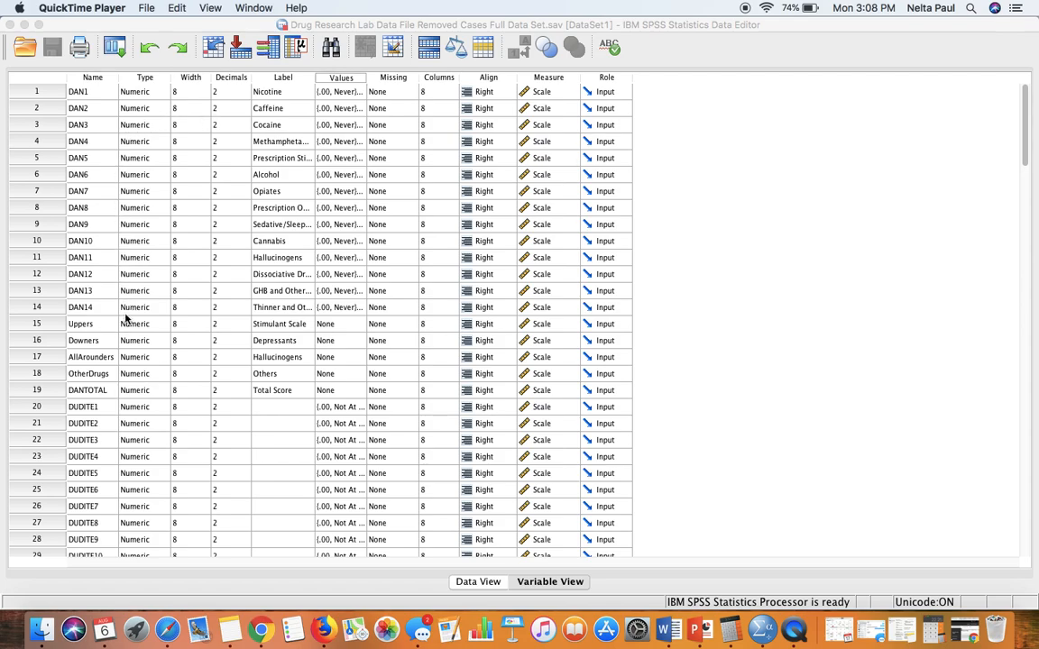
# Look through the full variable list, from the DAN drug items through the questionnaire scales to the demographic variables.
pyautogui.scroll(-3, 189, 364)
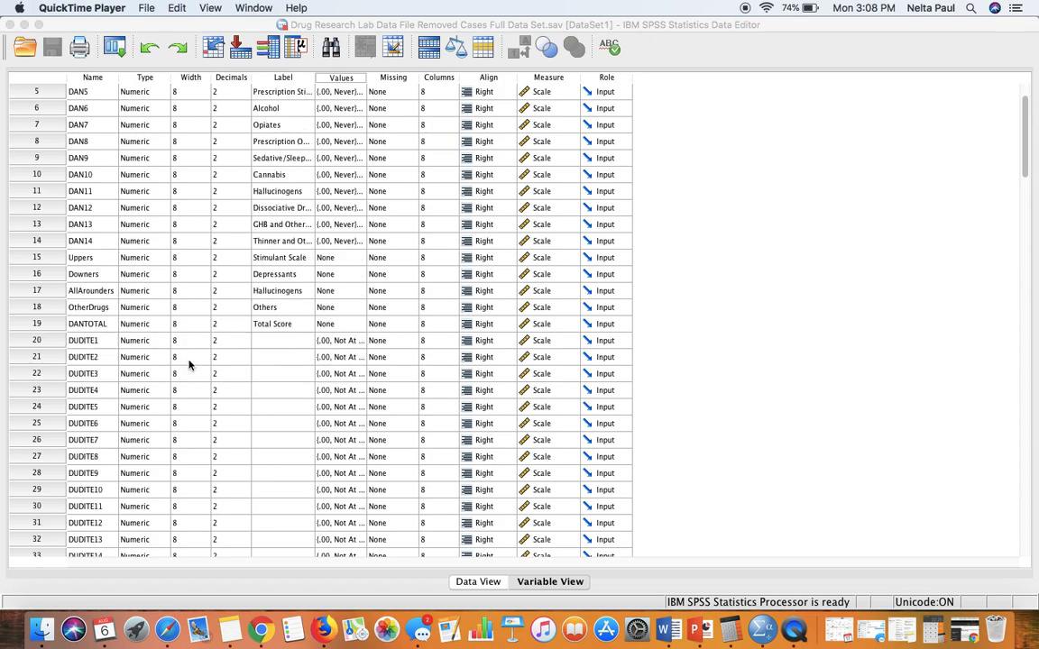
pyautogui.scroll(2, 190, 364)
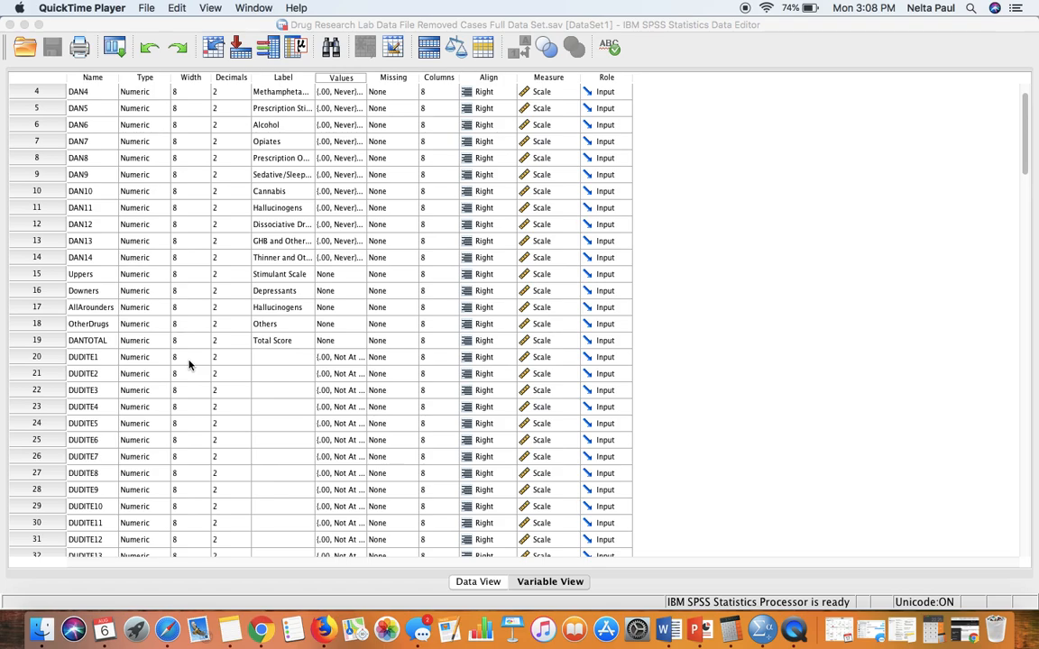
pyautogui.scroll(-7, 190, 364)
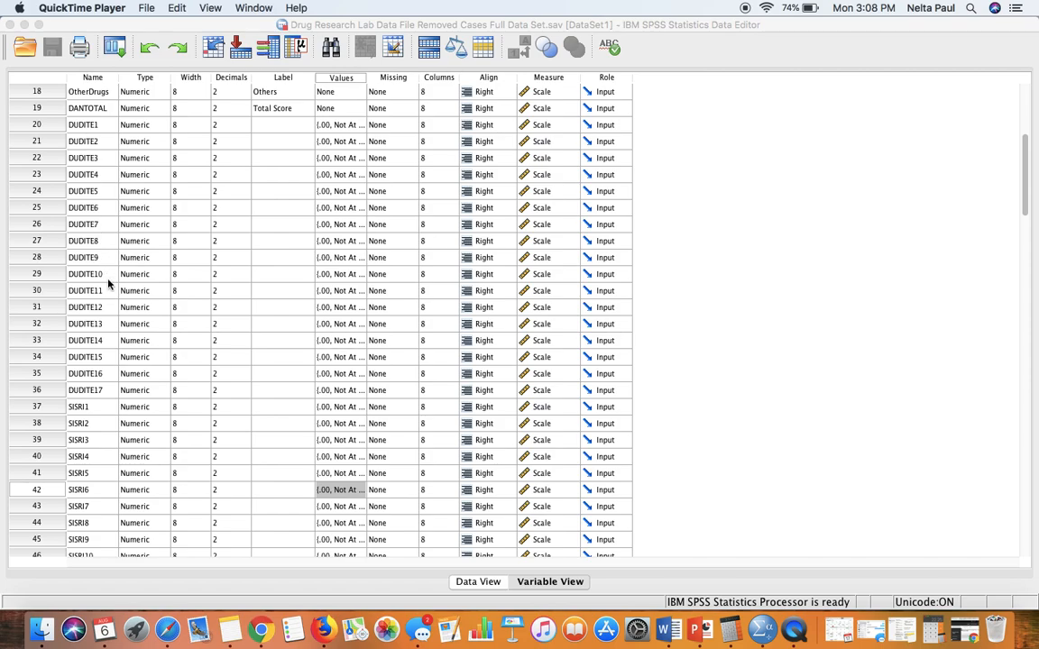
pyautogui.scroll(-4, 108, 284)
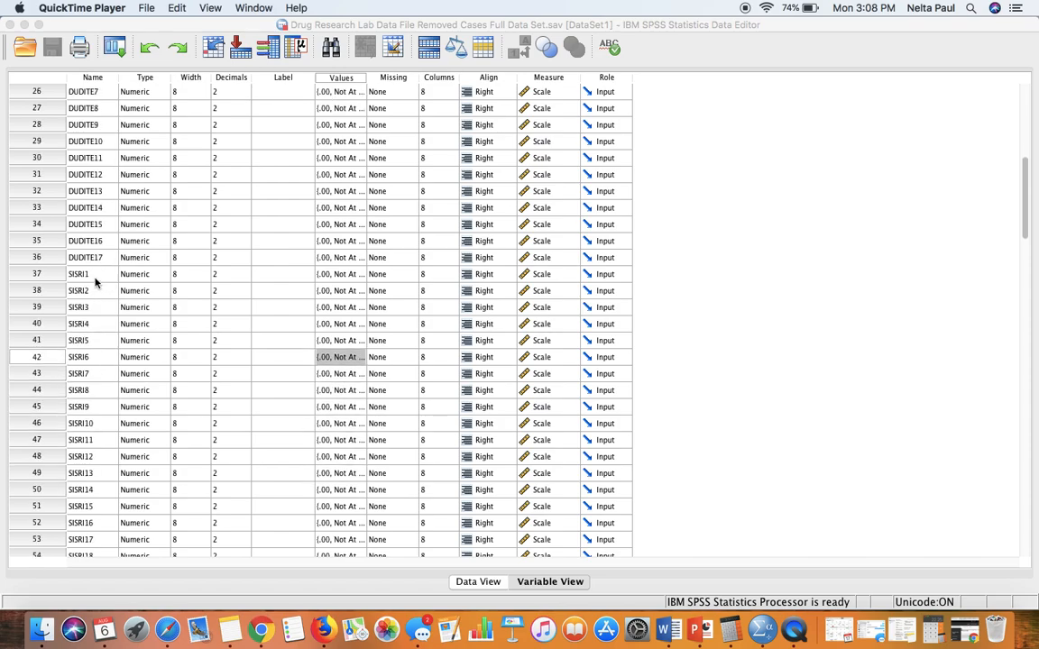
pyautogui.scroll(-12, 95, 341)
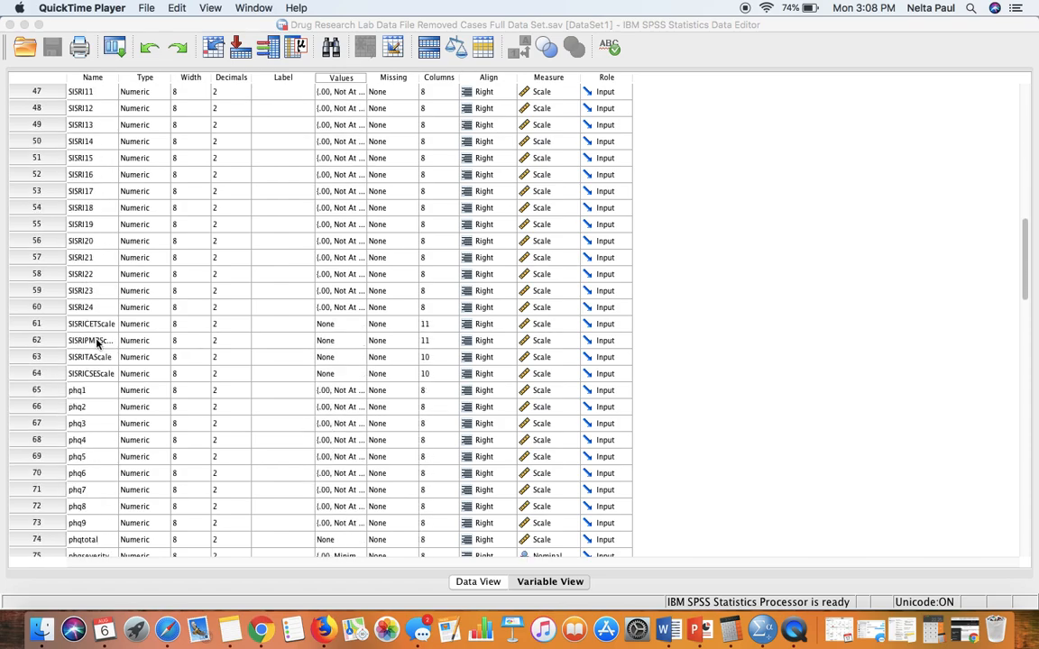
pyautogui.scroll(-6, 104, 411)
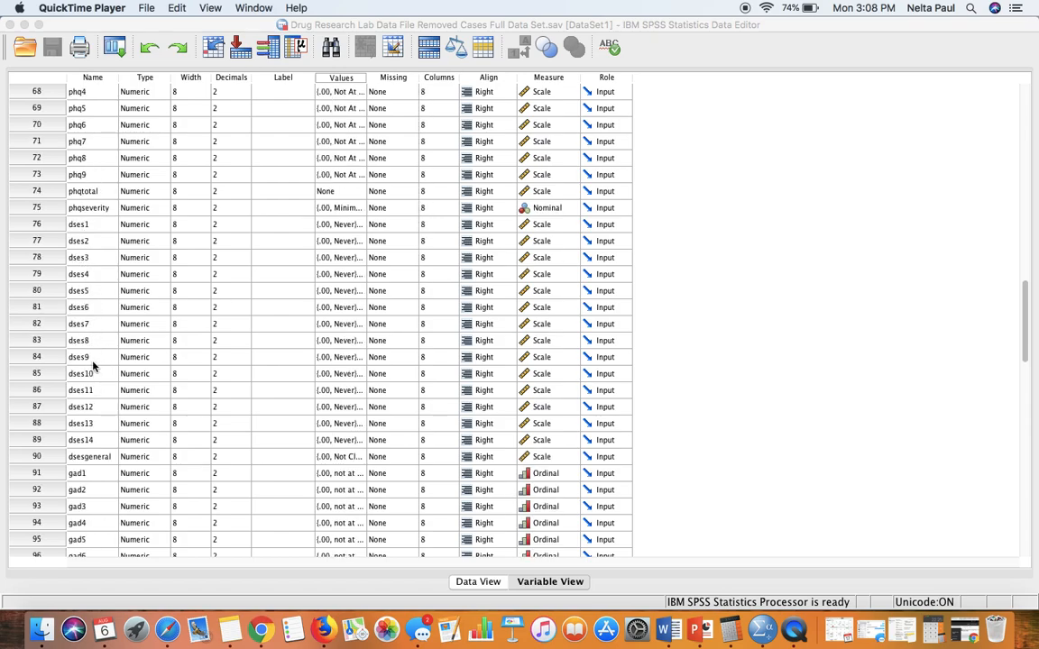
pyautogui.scroll(-4, 92, 366)
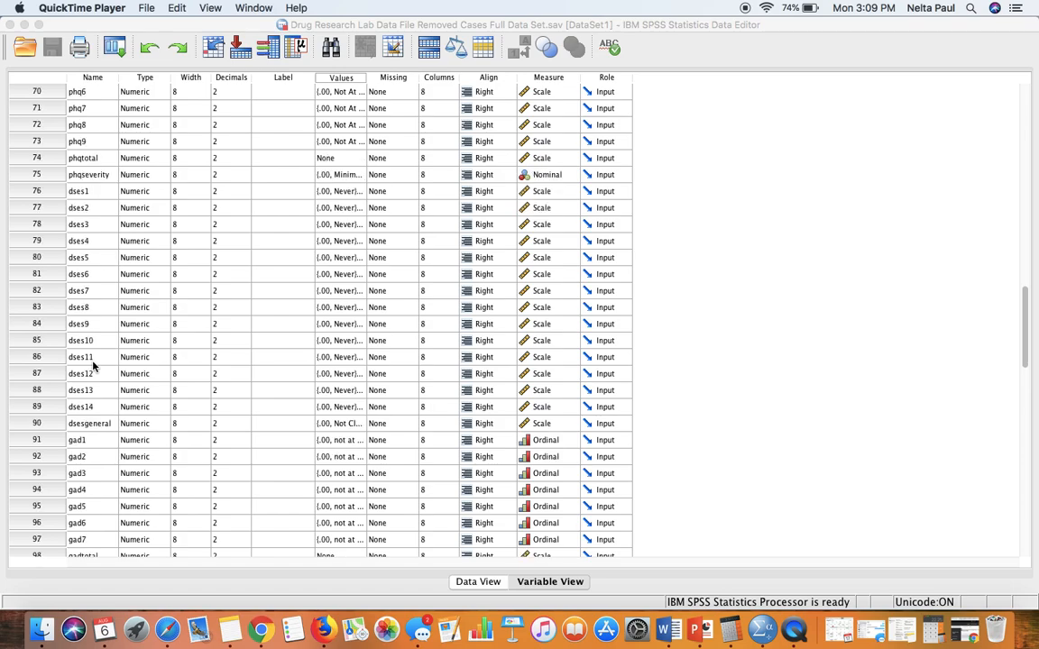
pyautogui.scroll(-4, 93, 370)
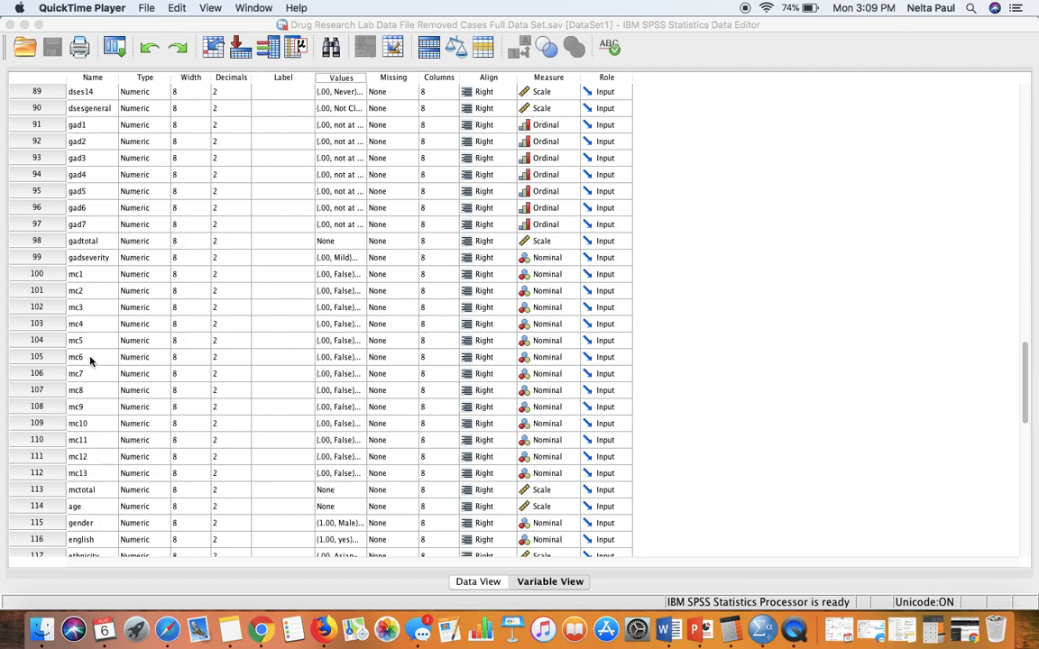
pyautogui.scroll(-3, 91, 426)
pyautogui.scroll(-1, 91, 429)
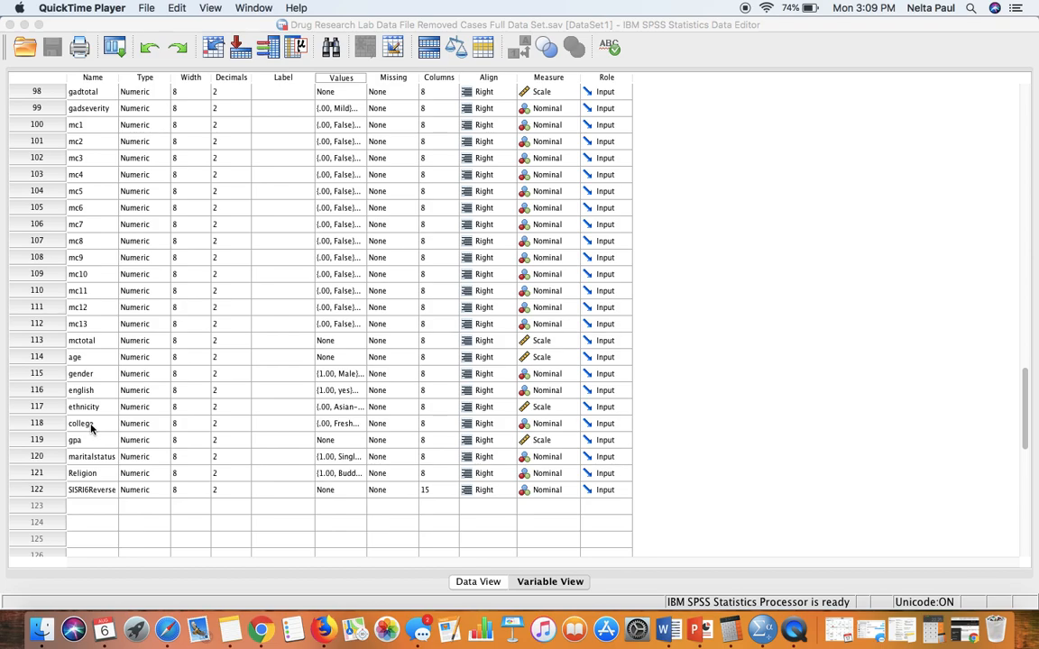
pyautogui.scroll(20, 90, 428)
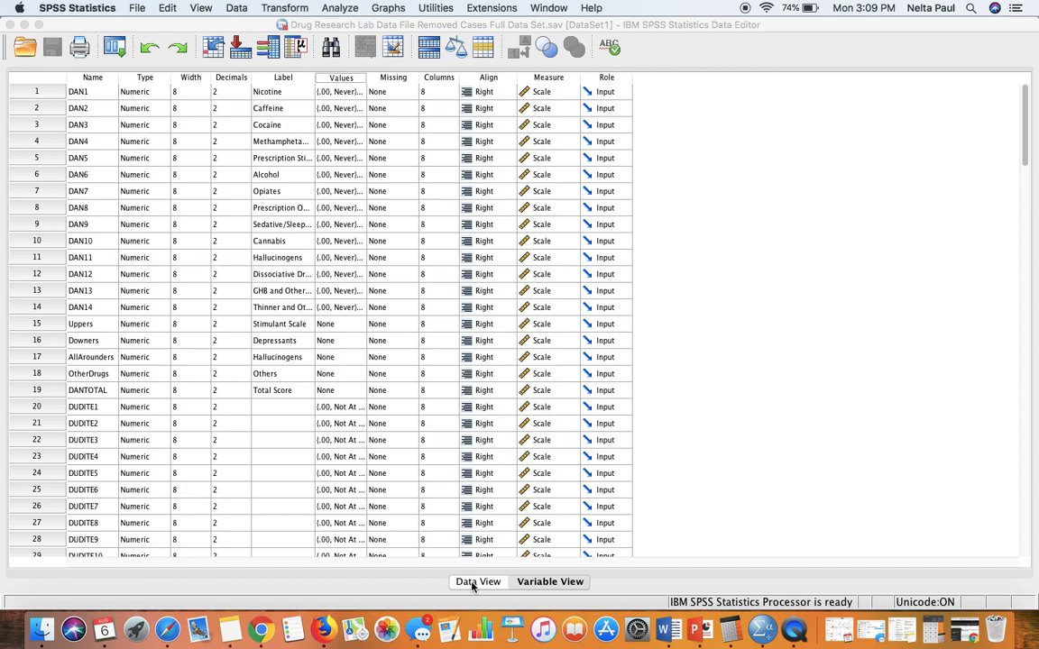
# Show the case data and look across its rows and columns, from the DAN items to the demographic variables and back.
pyautogui.click(471, 585)
pyautogui.scroll(-20, 348, 462)
pyautogui.hscroll(3, 348, 462)
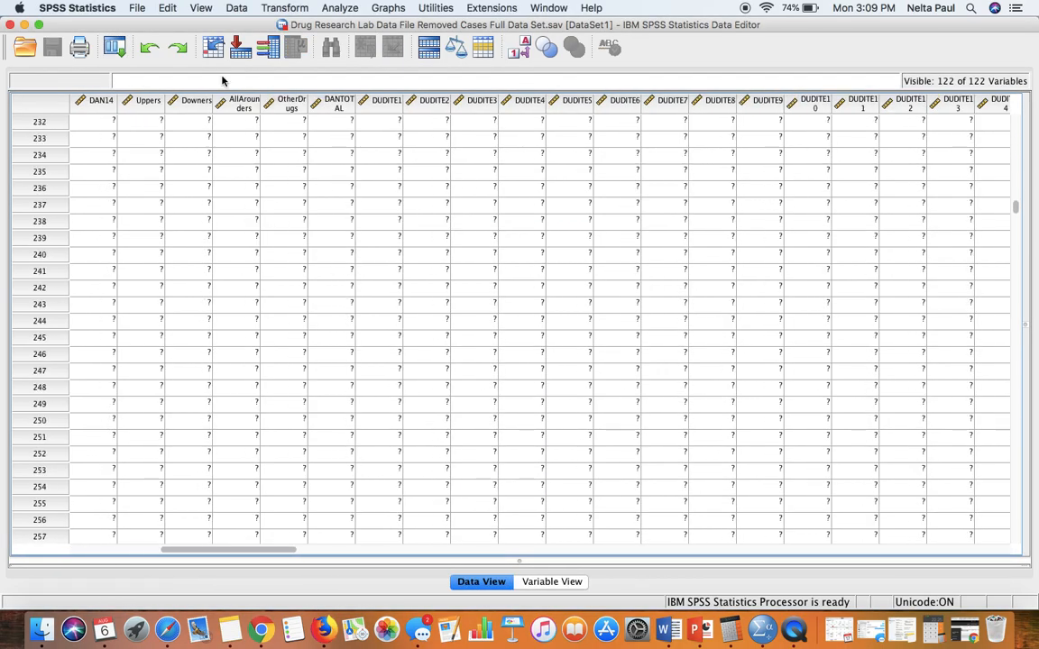
pyautogui.scroll(-2, 290, 298)
pyautogui.hscroll(1, 290, 298)
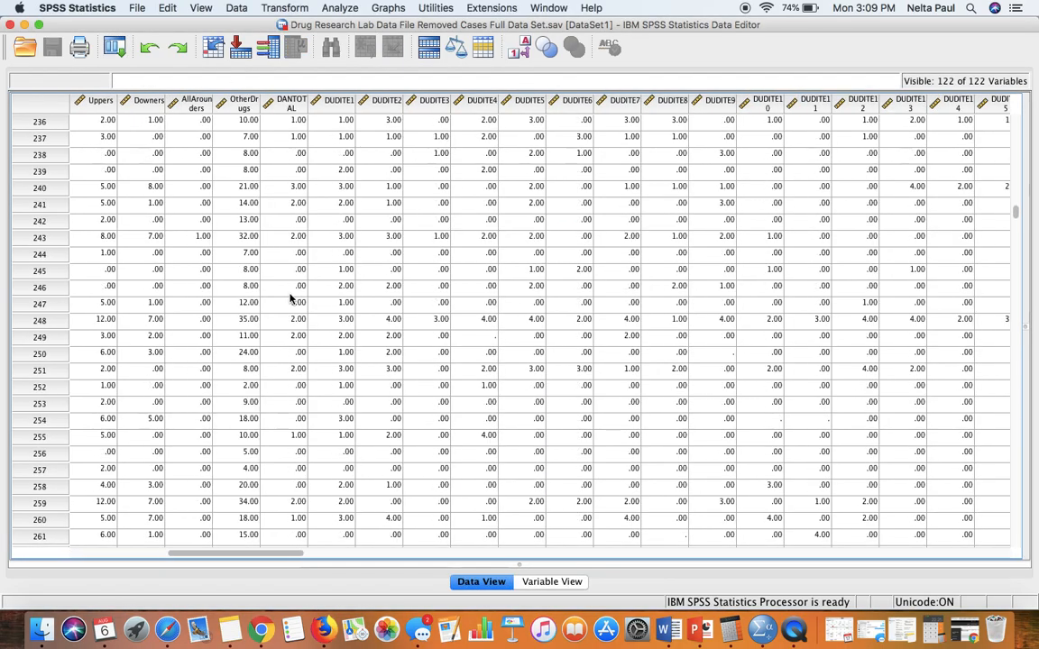
pyautogui.scroll(-20, 291, 298)
pyautogui.hscroll(10, 290, 298)
pyautogui.scroll(-10, 291, 299)
pyautogui.hscroll(10, 291, 298)
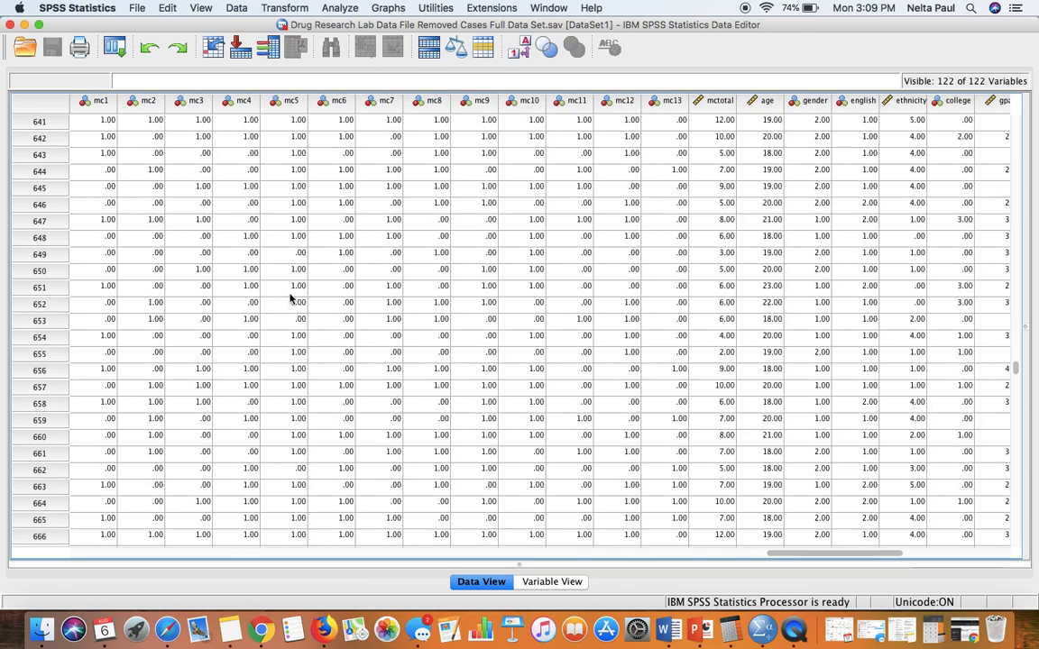
pyautogui.hscroll(-10, 290, 299)
pyautogui.scroll(7, 290, 299)
pyautogui.scroll(3, 290, 298)
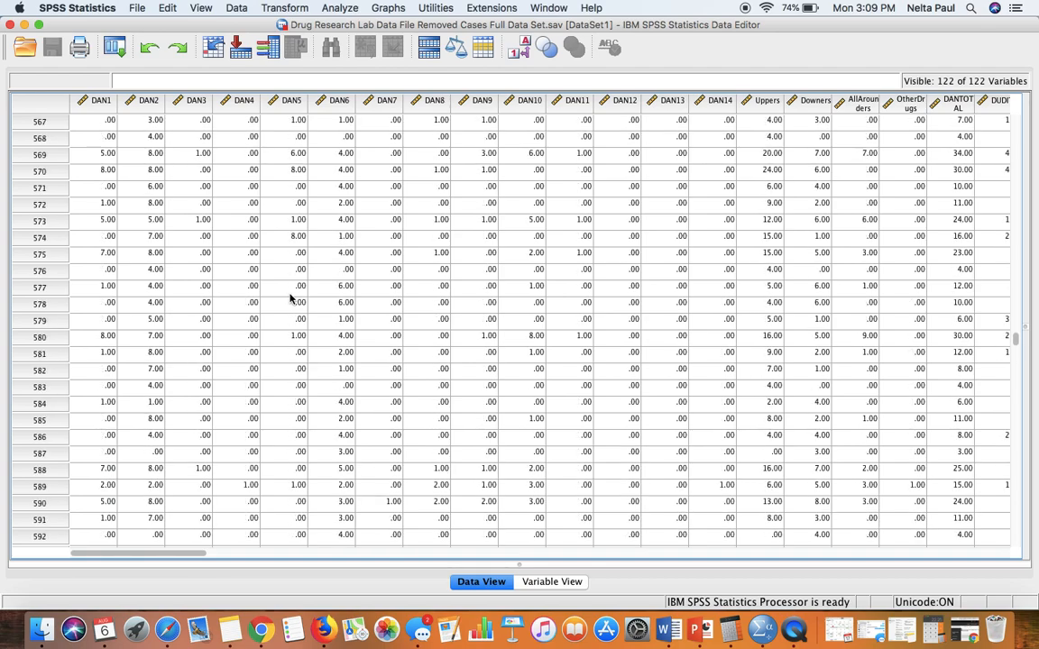
# Start a Compute Variable transformation and name the target variable DAN_Total_Demo.
pyautogui.click(273, 8)
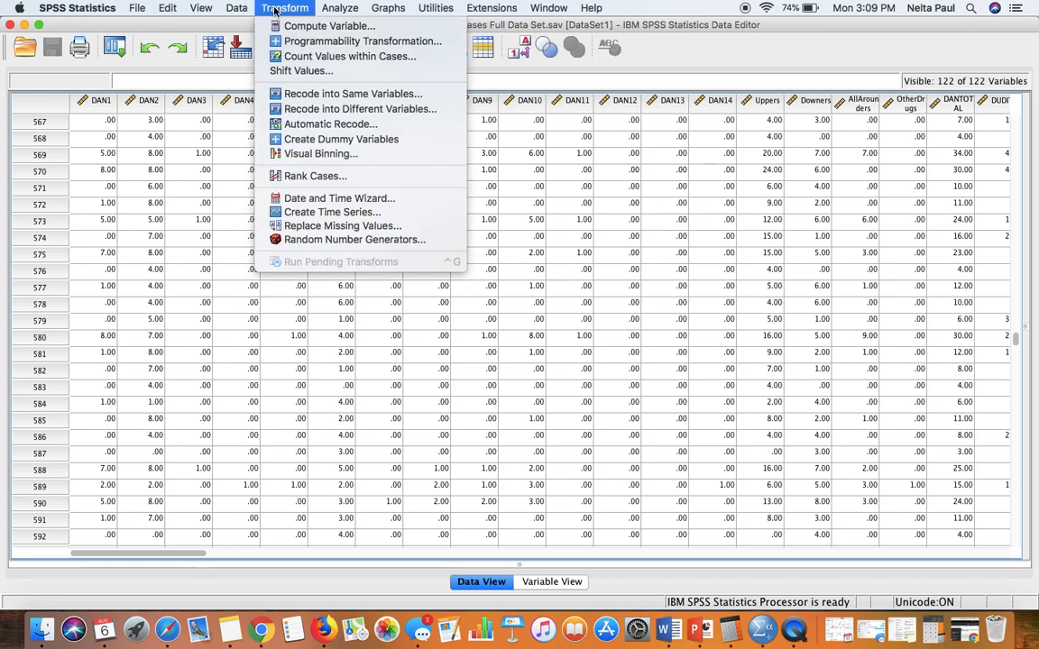
pyautogui.click(273, 8)
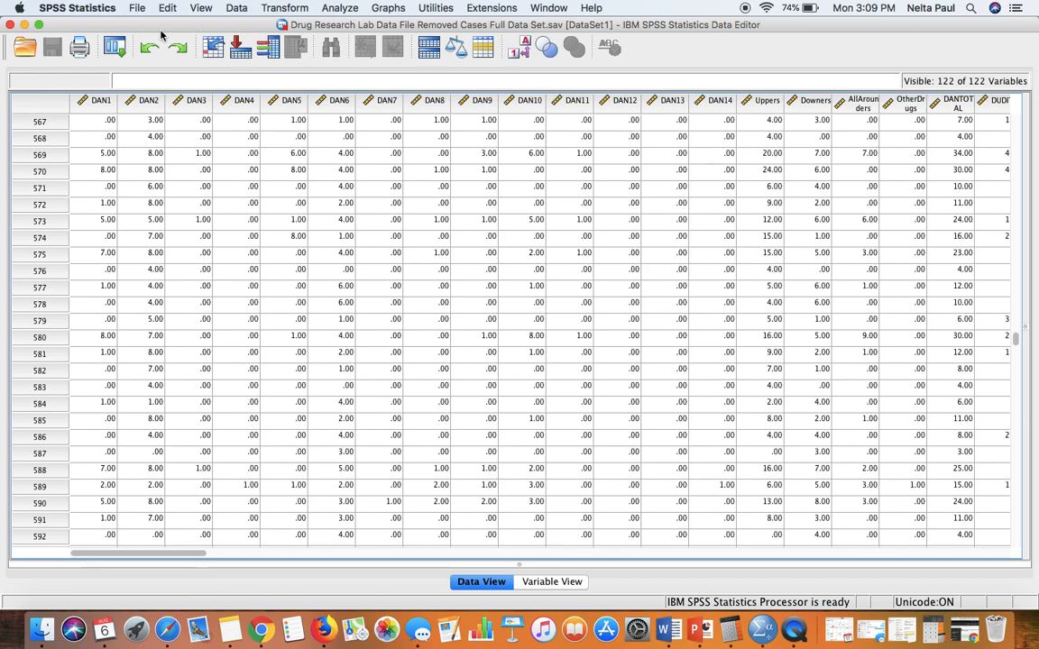
pyautogui.click(274, 9)
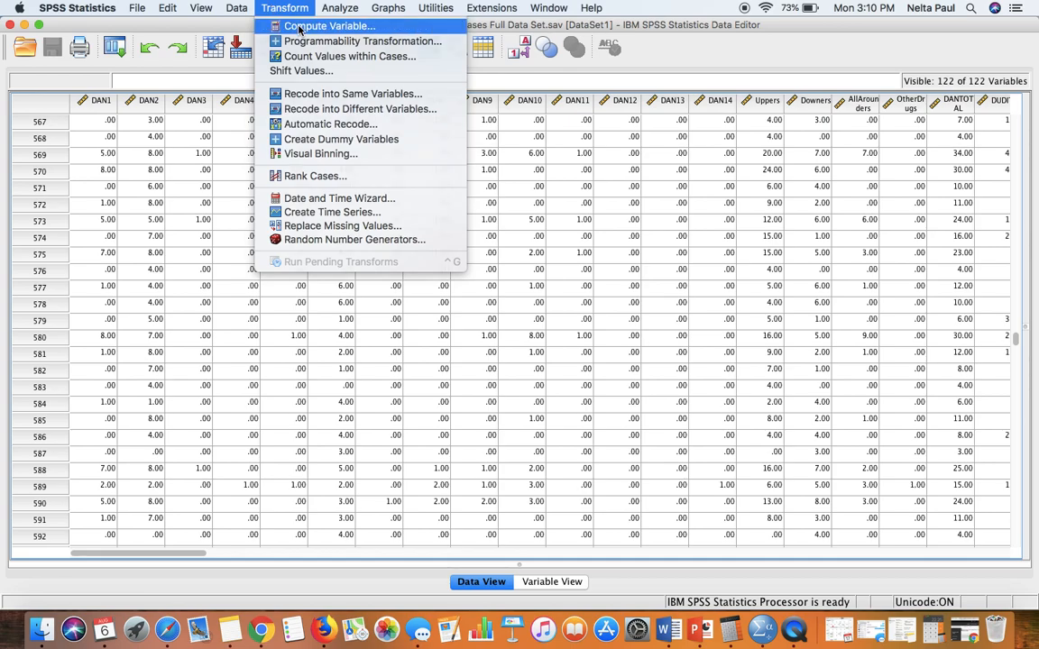
pyautogui.click(298, 27)
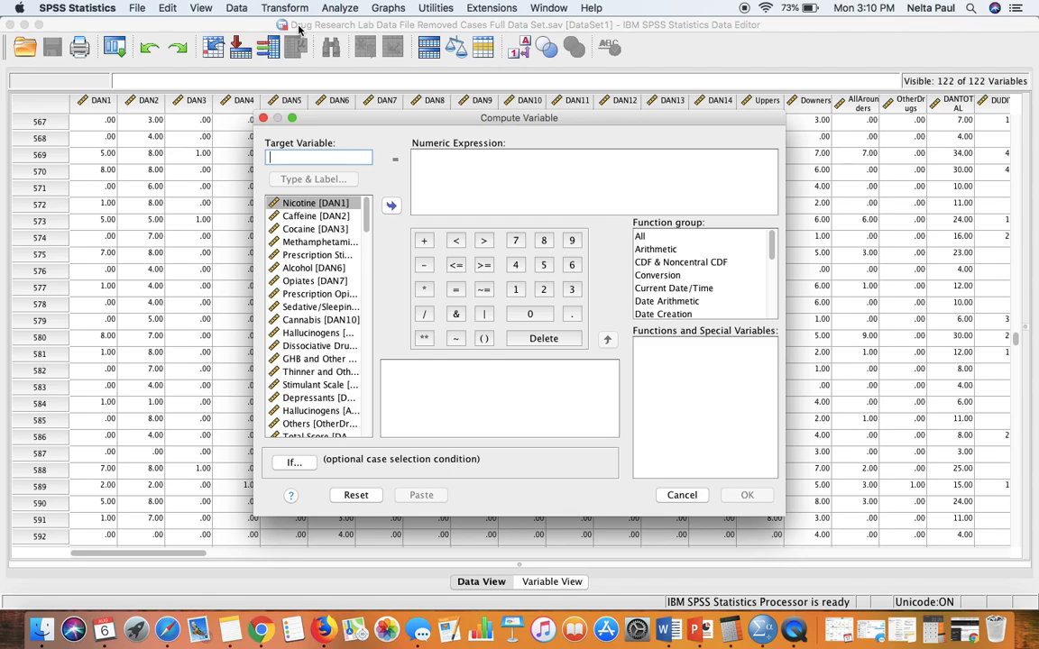
pyautogui.write('DAN')
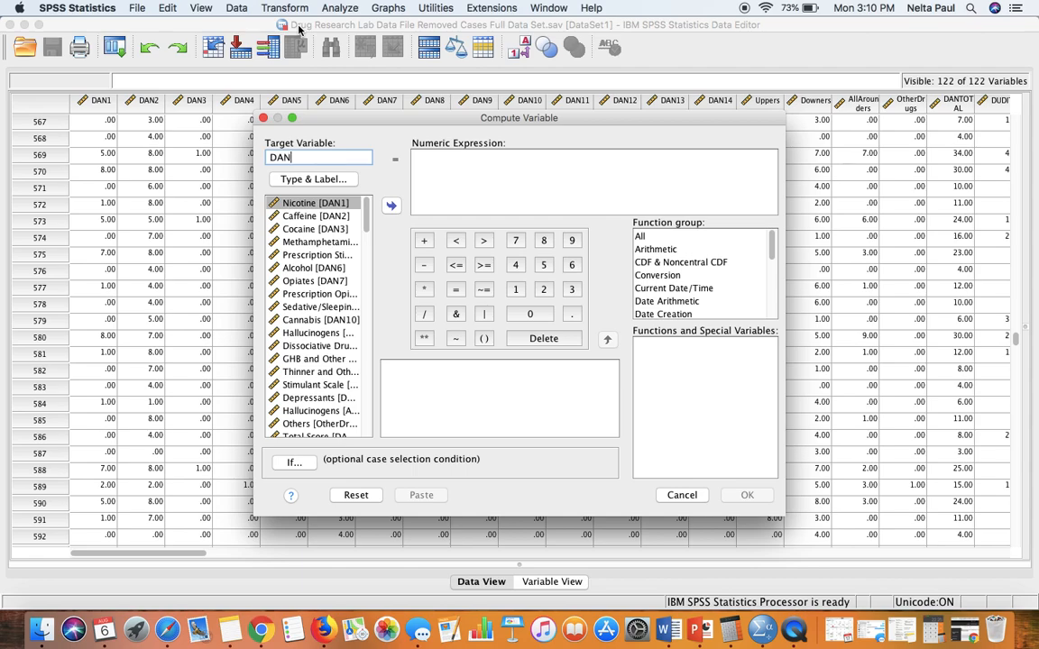
pyautogui.write('_Total_Demo')
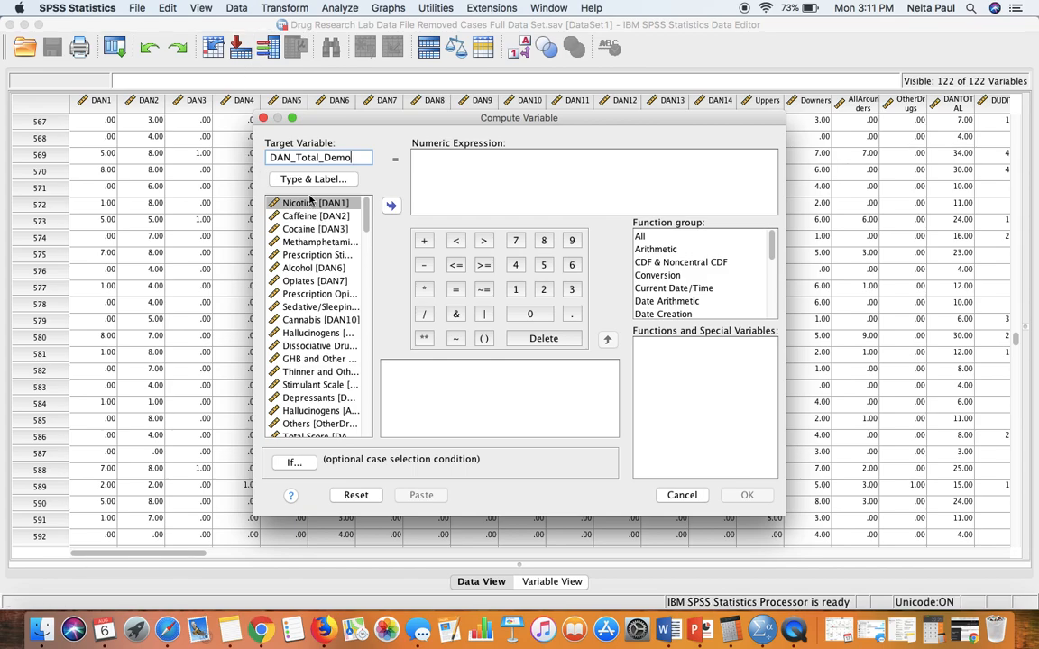
# Begin the numeric expression as a sum of Nicotine (DAN1), Caffeine (DAN2) and Cocaine (DAN3), ending with a plus sign.
pyautogui.click(390, 207)
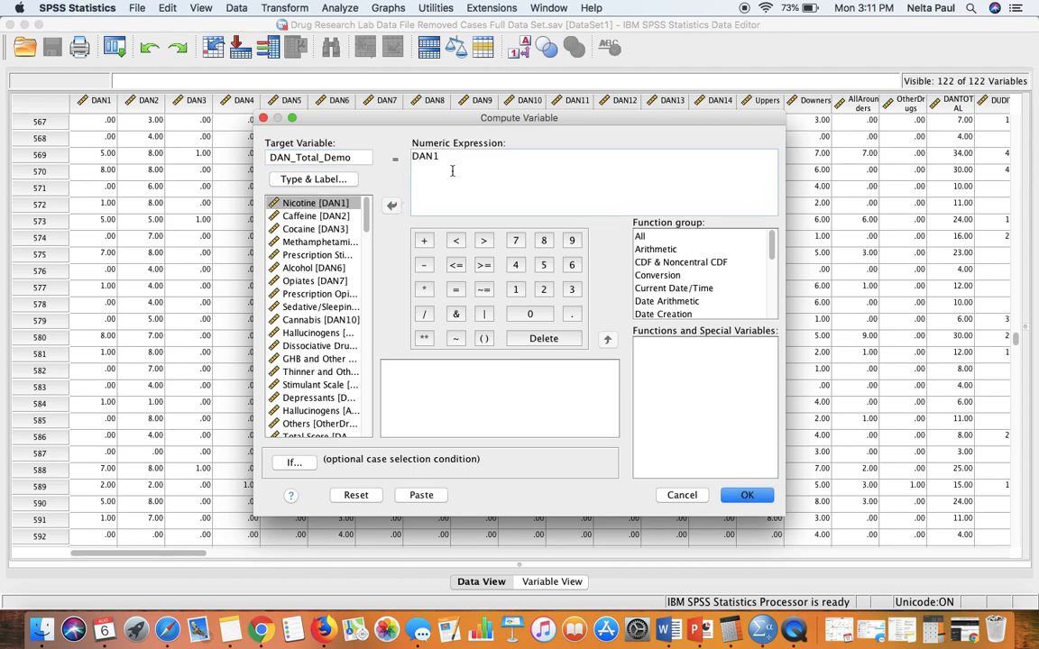
pyautogui.click(423, 241)
pyautogui.click(316, 215)
pyautogui.click(391, 206)
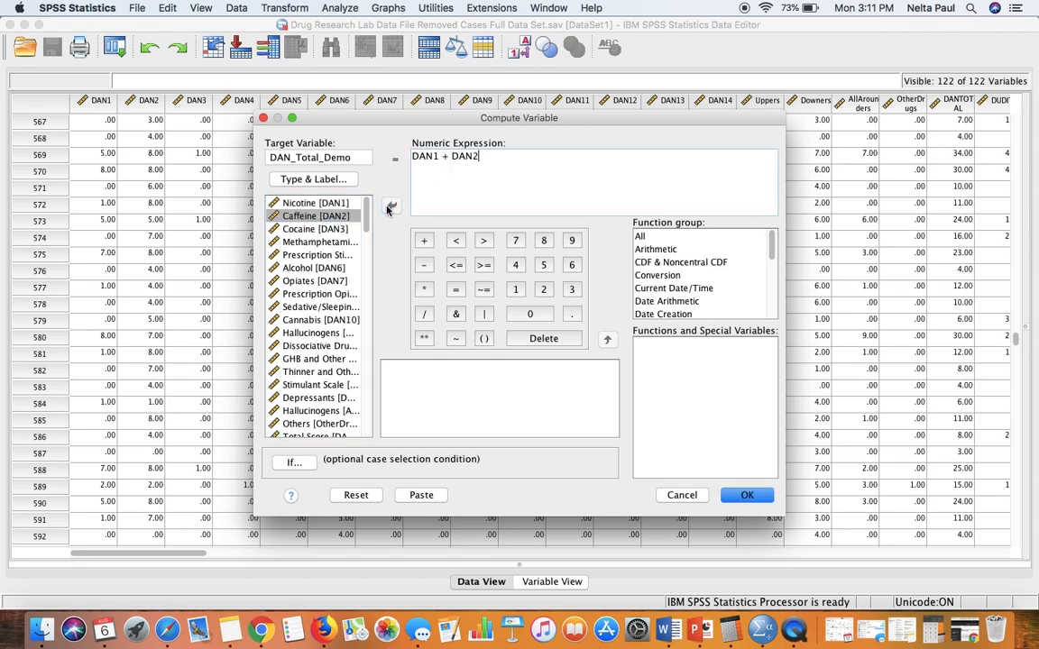
pyautogui.click(423, 241)
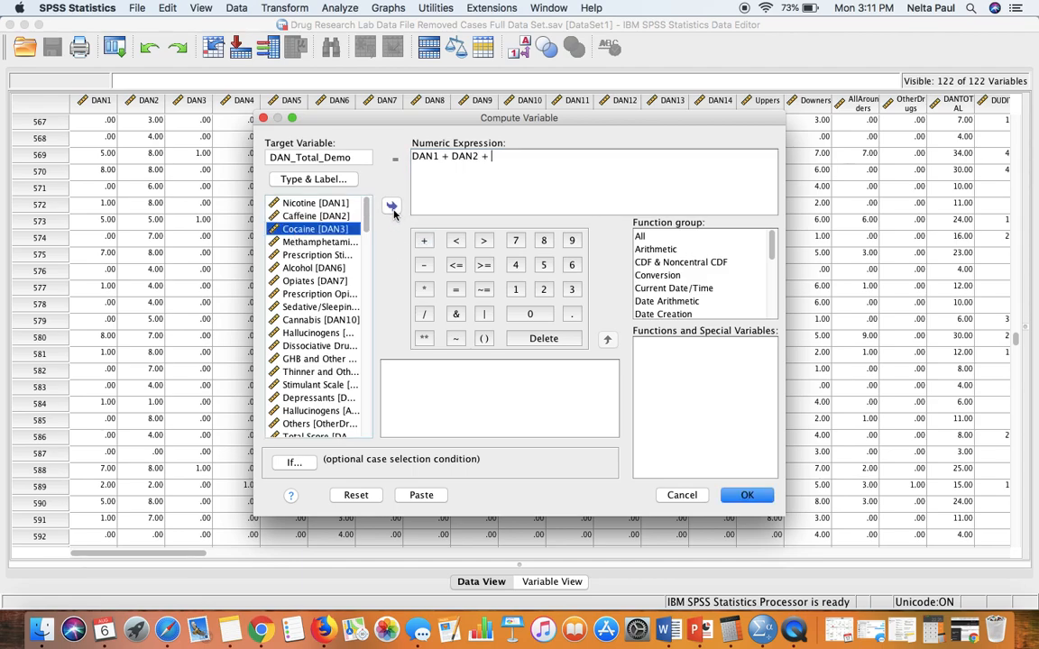
pyautogui.click(390, 206)
pyautogui.write('+')
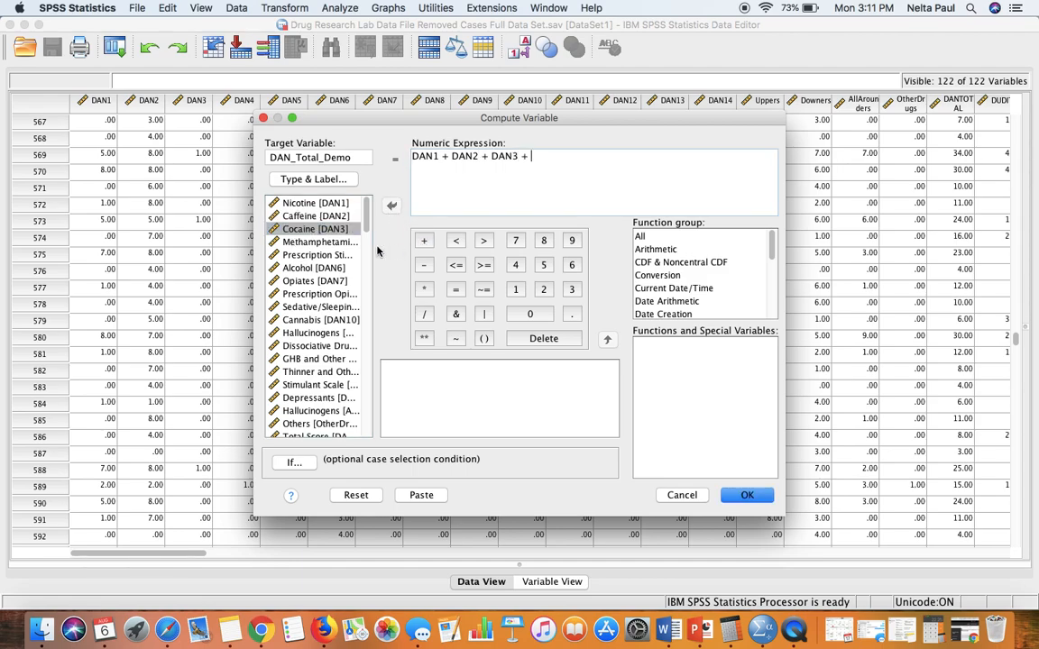
# Continue the sum with DAN4, DAN5 and Alcohol (DAN6), each followed by a plus sign.
pyautogui.click(326, 242)
pyautogui.click(389, 206)
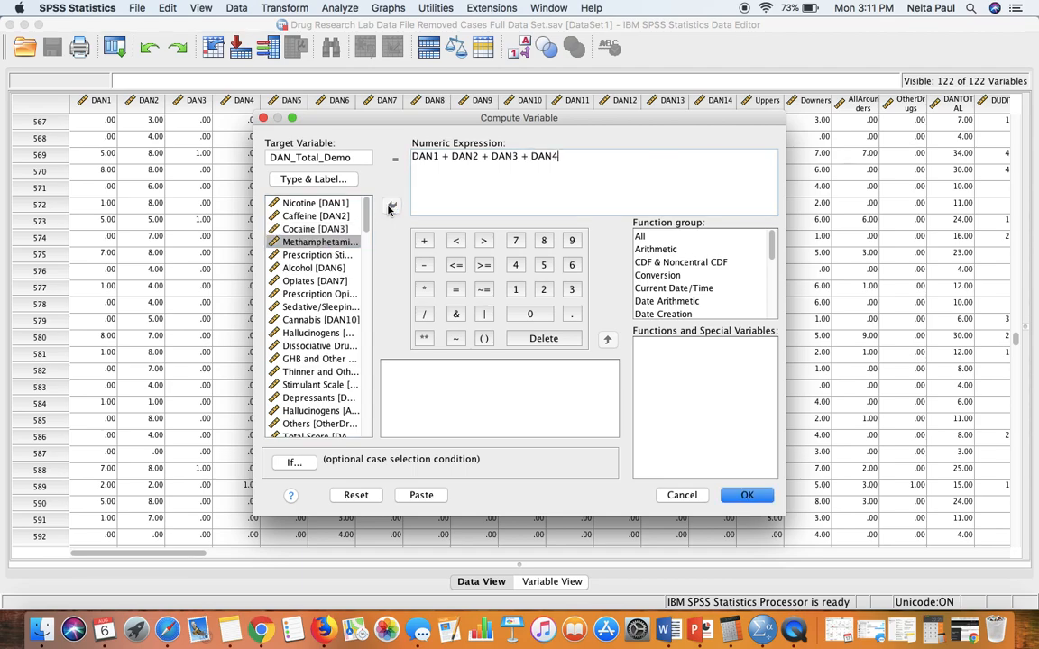
pyautogui.click(307, 256)
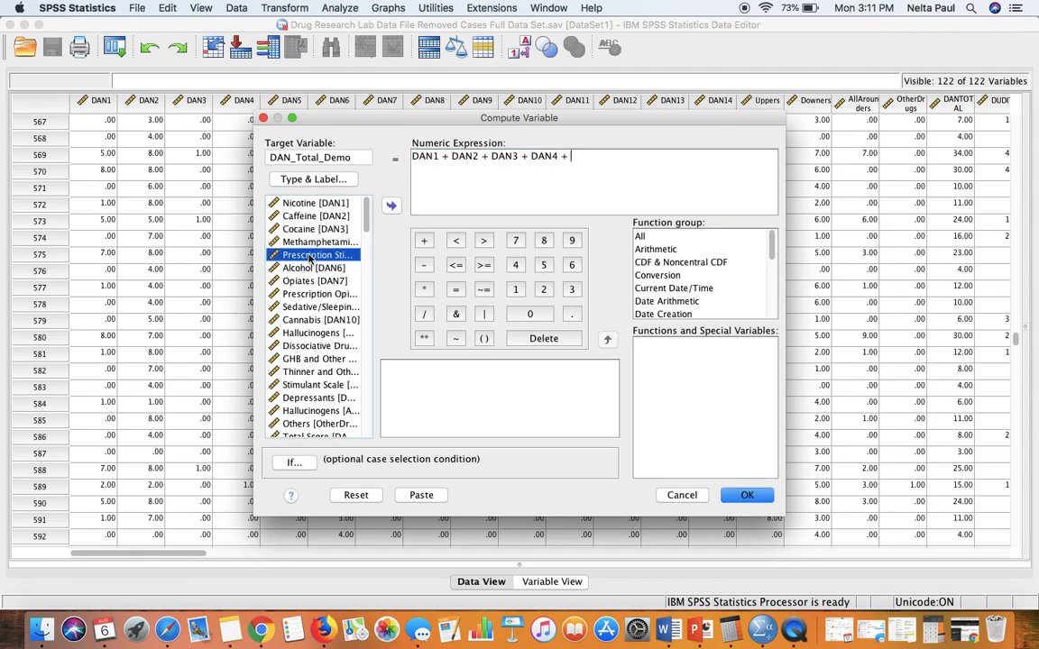
pyautogui.click(389, 208)
pyautogui.click(424, 240)
pyautogui.click(323, 269)
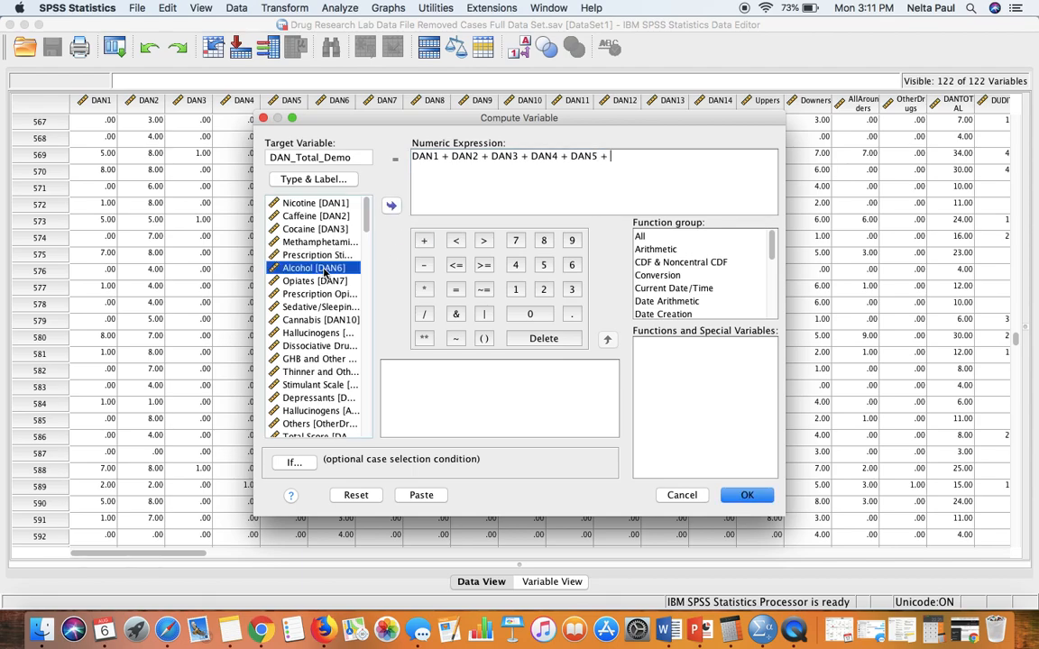
pyautogui.click(390, 205)
pyautogui.click(422, 240)
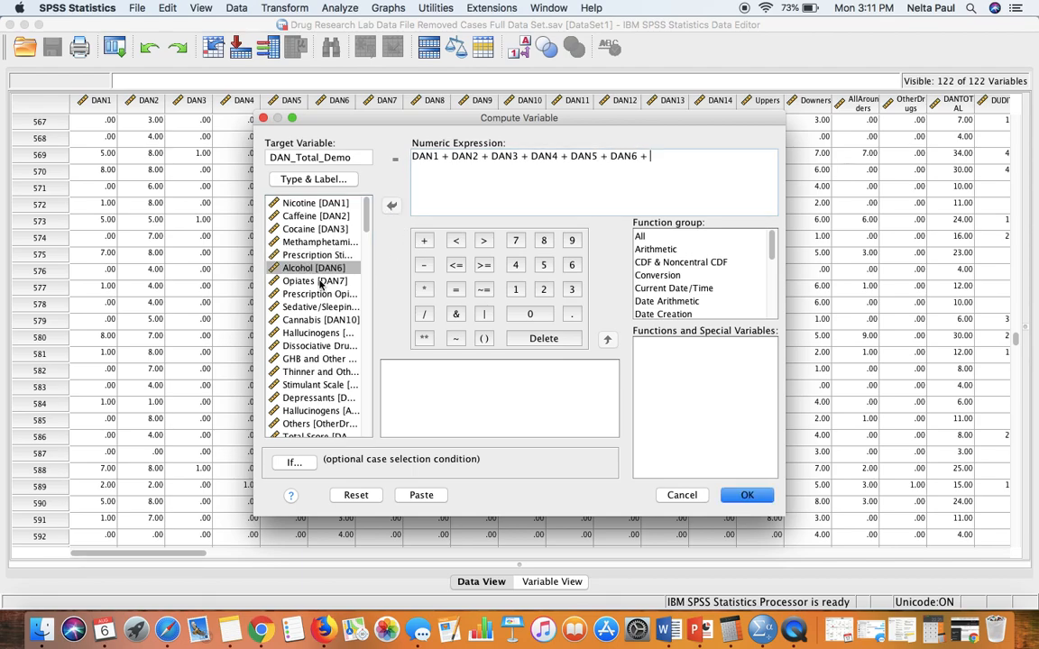
# Add Opiates (DAN7), DAN8 and DAN9 to the sum in the numeric expression, separated by plus signs.
pyautogui.click(317, 281)
pyautogui.click(392, 207)
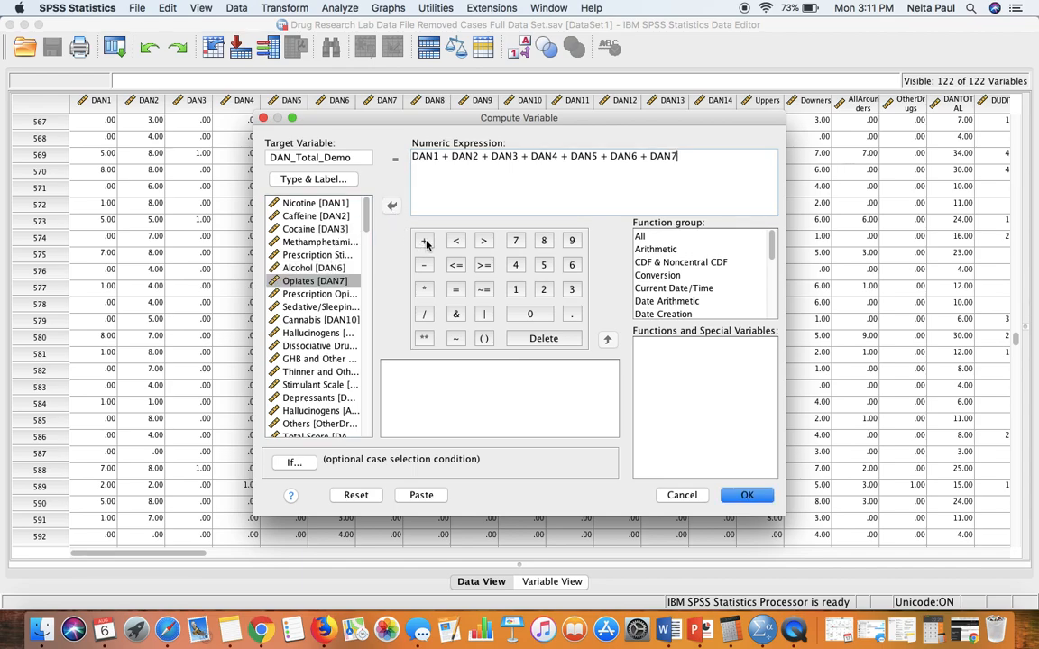
pyautogui.click(308, 295)
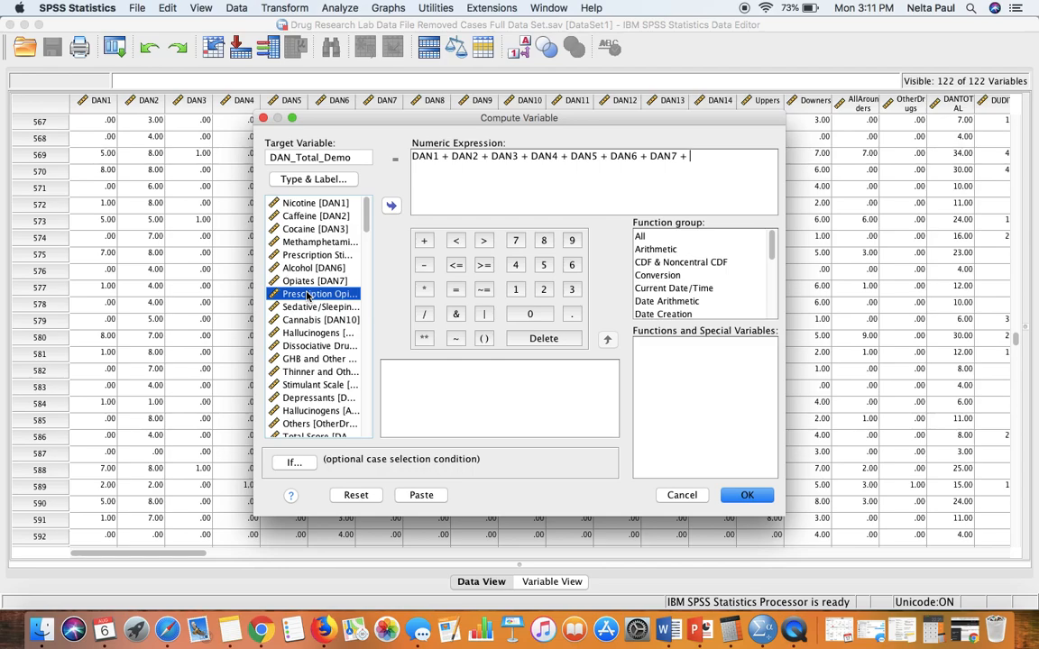
pyautogui.click(391, 207)
pyautogui.write('+')
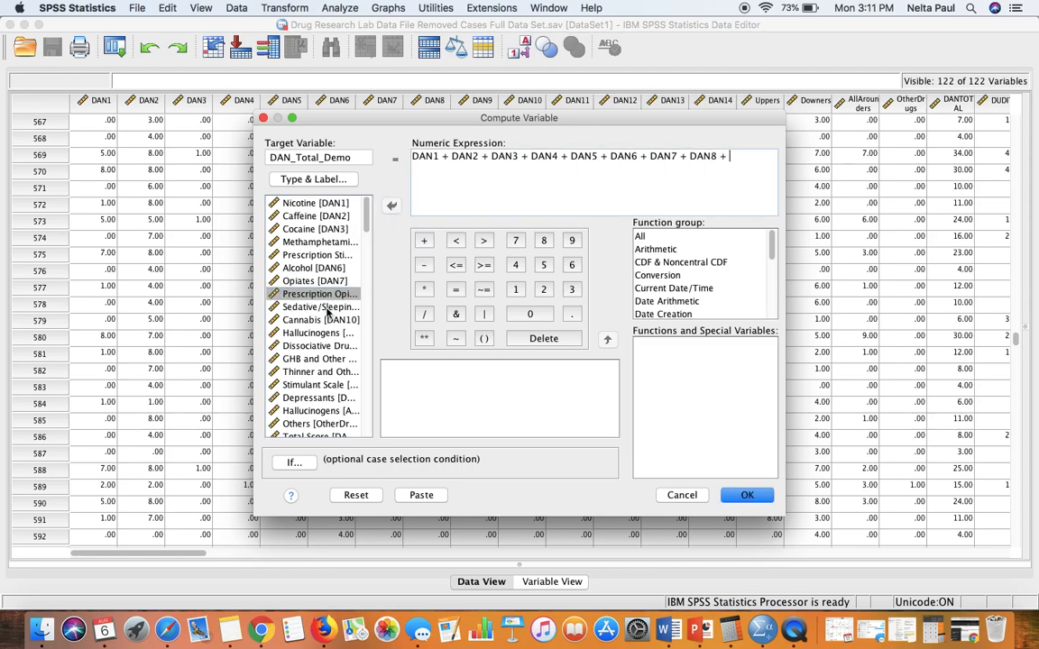
pyautogui.click(322, 309)
pyautogui.click(390, 206)
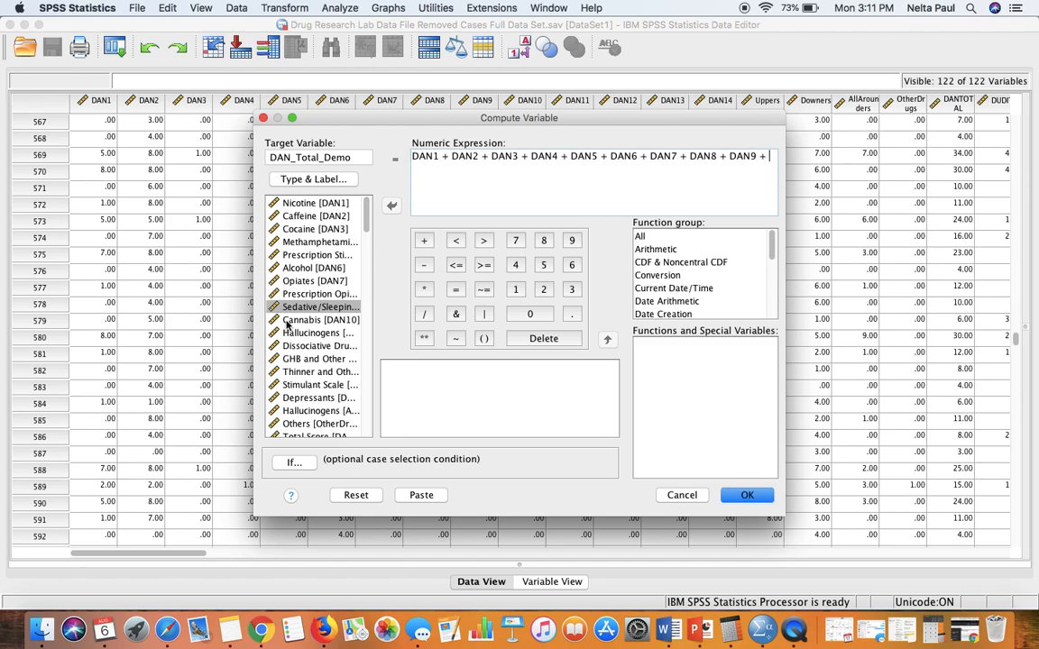
# Add Cannabis (DAN10) and Hallucinogens (DAN11) to the sum in the numeric expression, each followed by a plus sign.
pyautogui.click(287, 322)
pyautogui.click(392, 206)
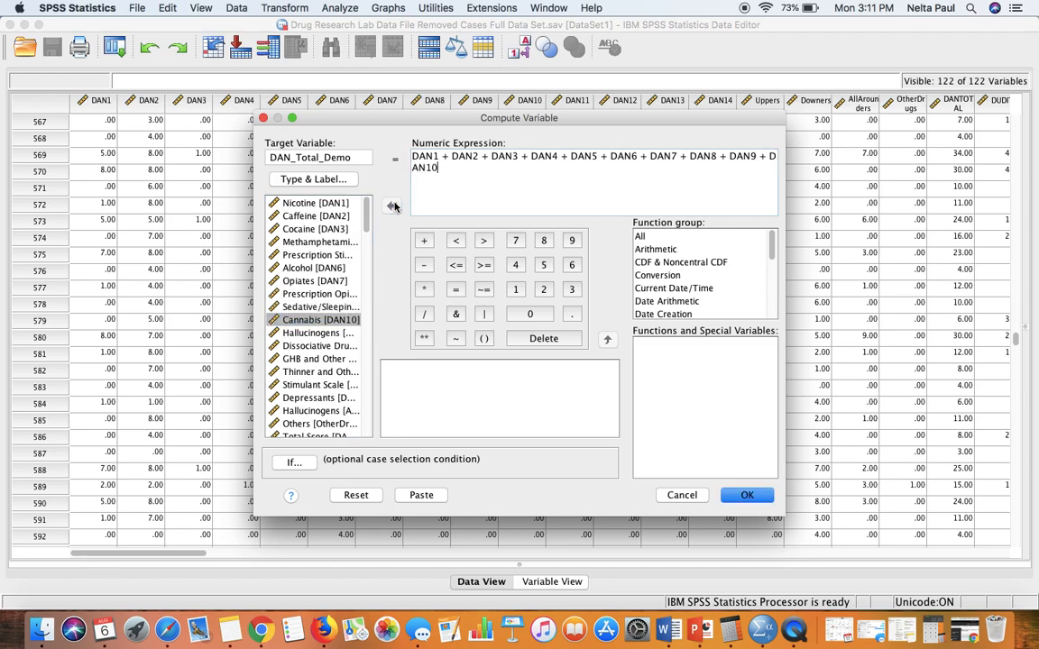
pyautogui.click(423, 240)
pyautogui.click(296, 334)
pyautogui.click(393, 207)
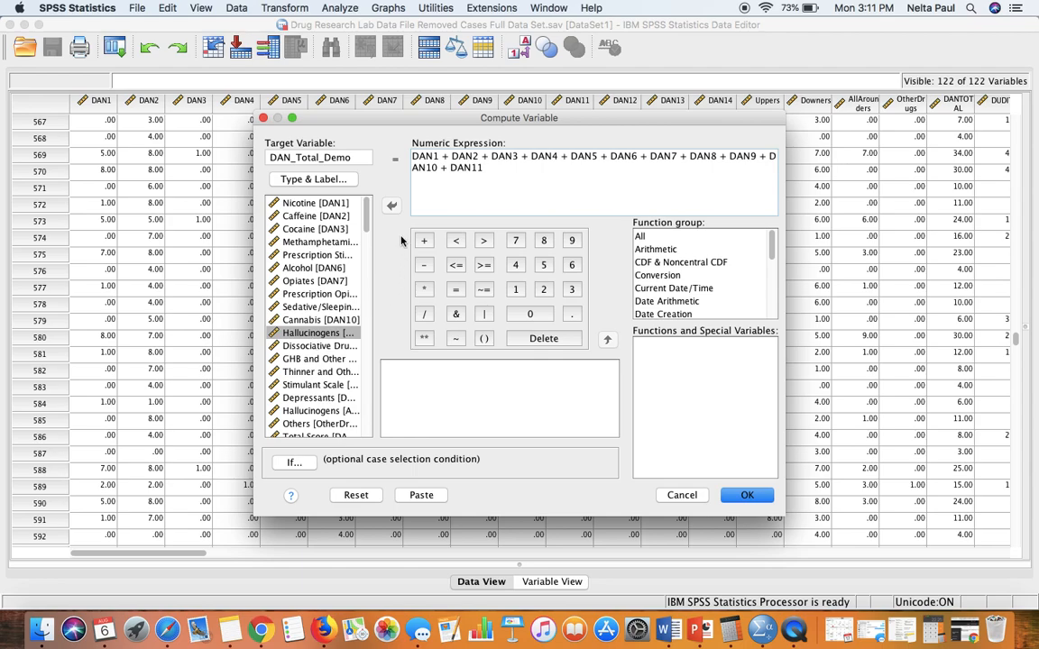
pyautogui.click(424, 240)
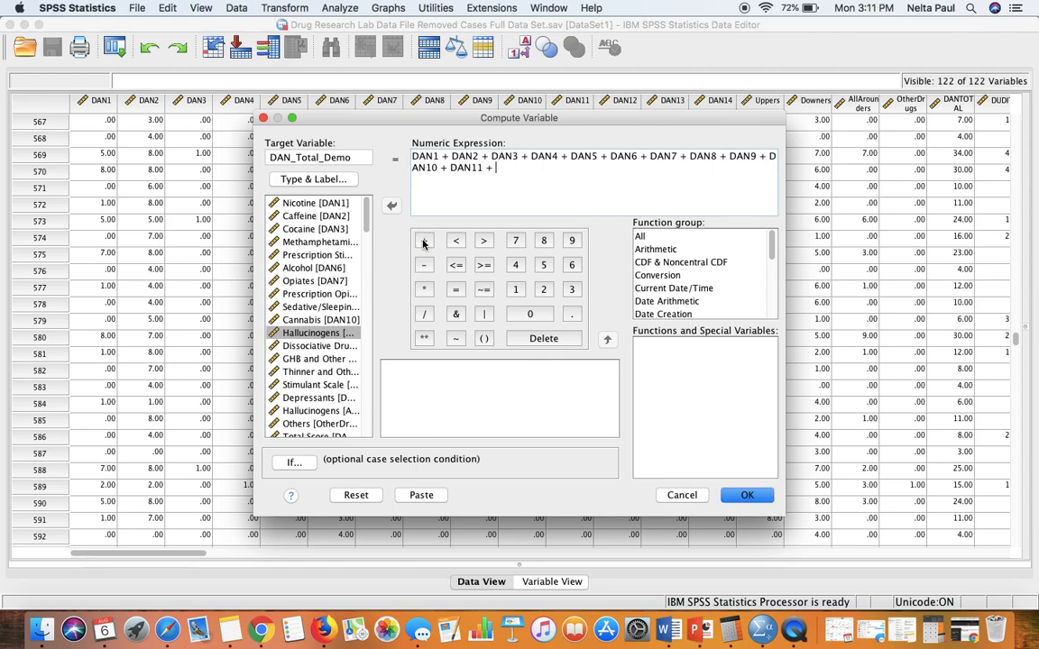
# Complete the sum with DAN12, DAN13 and DAN14 as the last term, and run the computation.
pyautogui.click(307, 348)
pyautogui.click(391, 205)
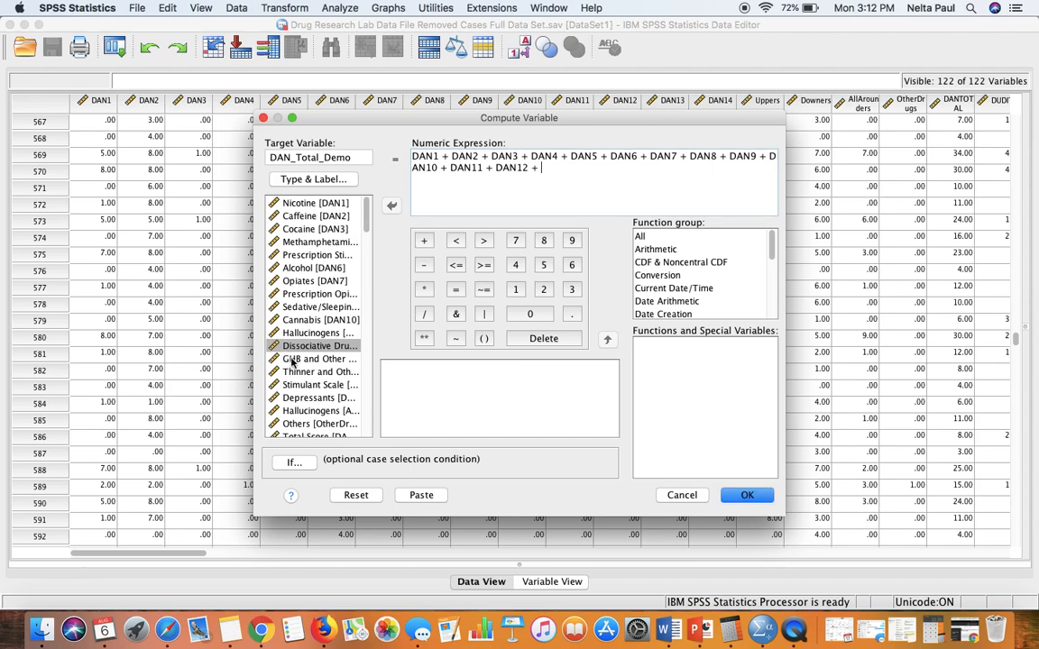
pyautogui.click(292, 361)
pyautogui.click(390, 204)
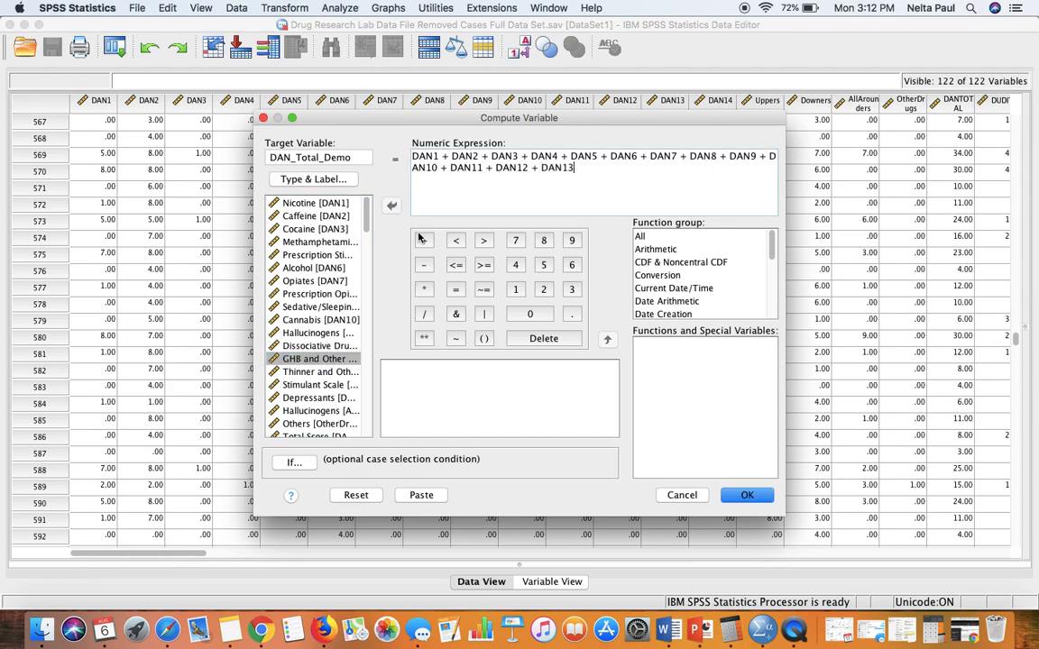
pyautogui.click(316, 371)
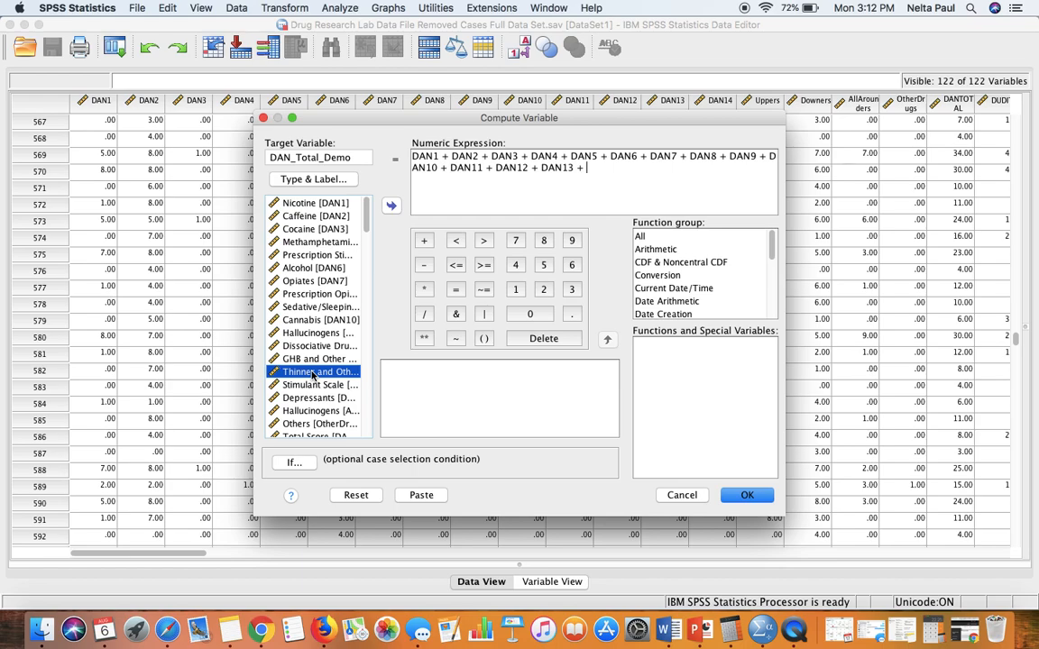
pyautogui.click(391, 207)
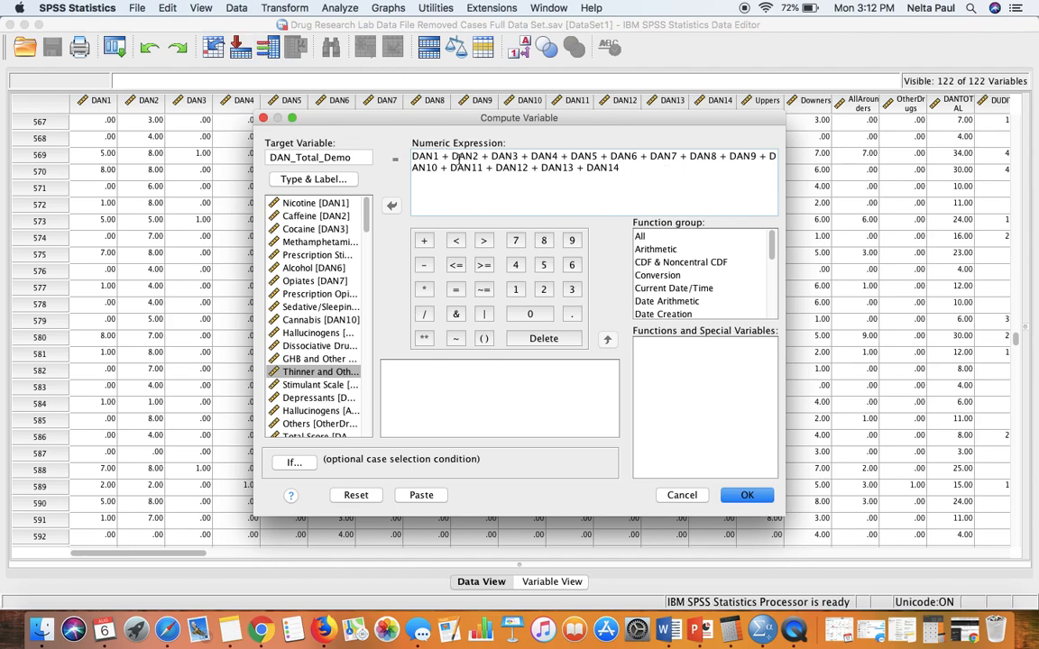
pyautogui.click(745, 495)
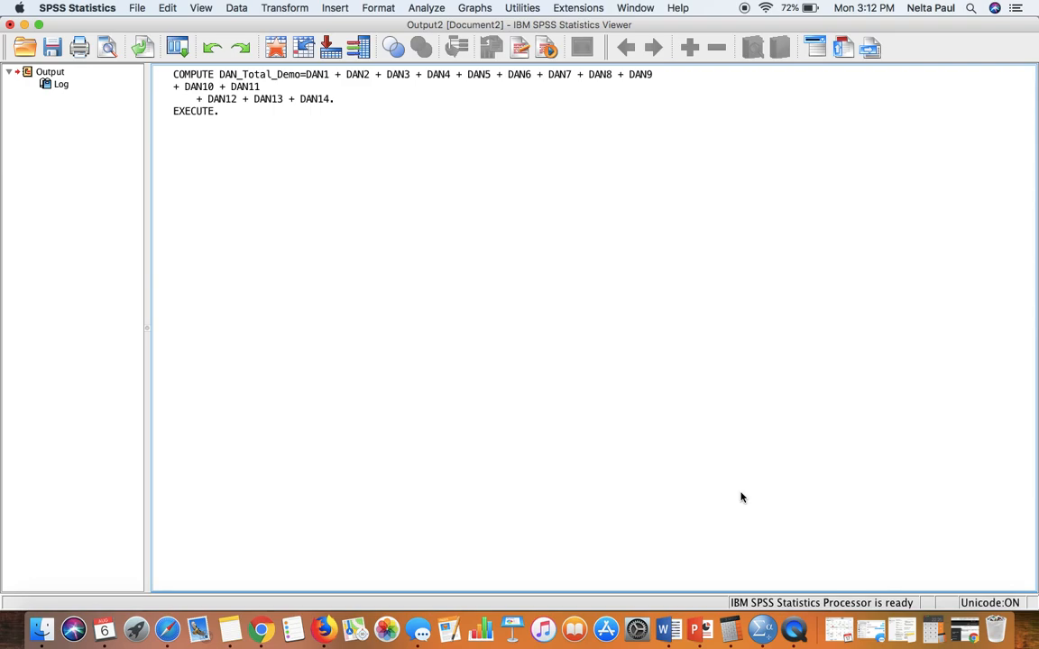
# Examine the logged COMPUTE syntax in the output viewer and return to the data editor.
pyautogui.click(513, 105)
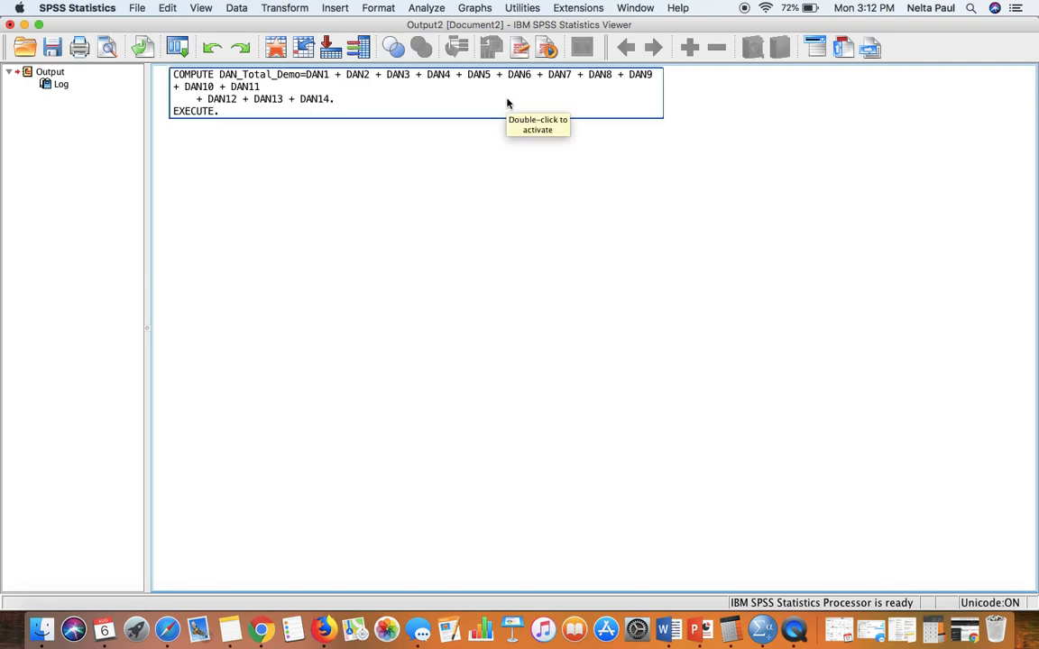
pyautogui.click(230, 97)
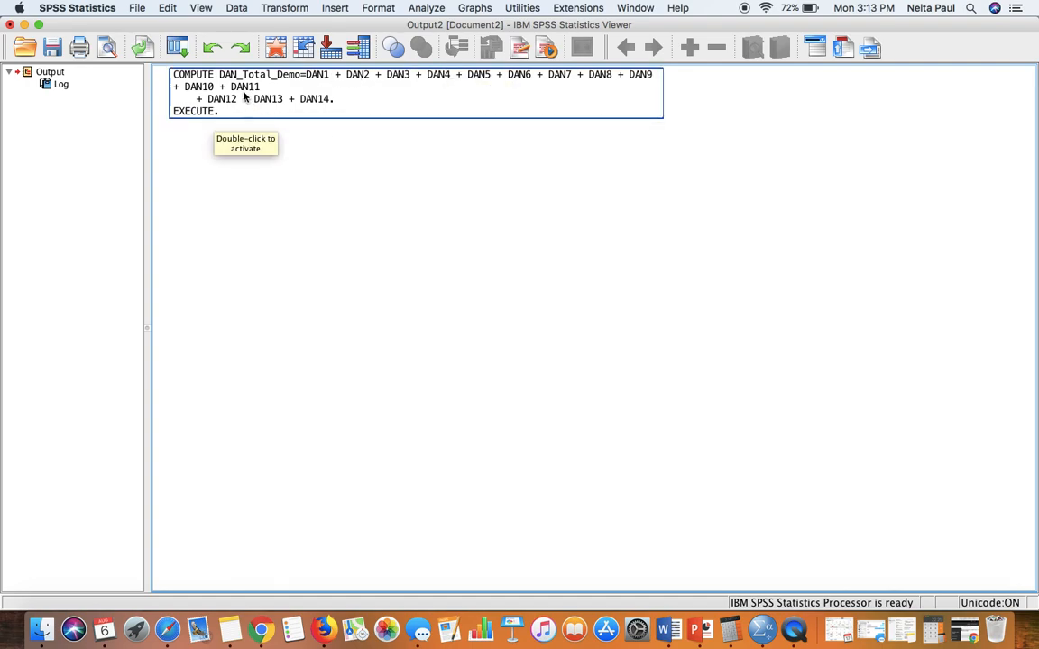
pyautogui.click(24, 25)
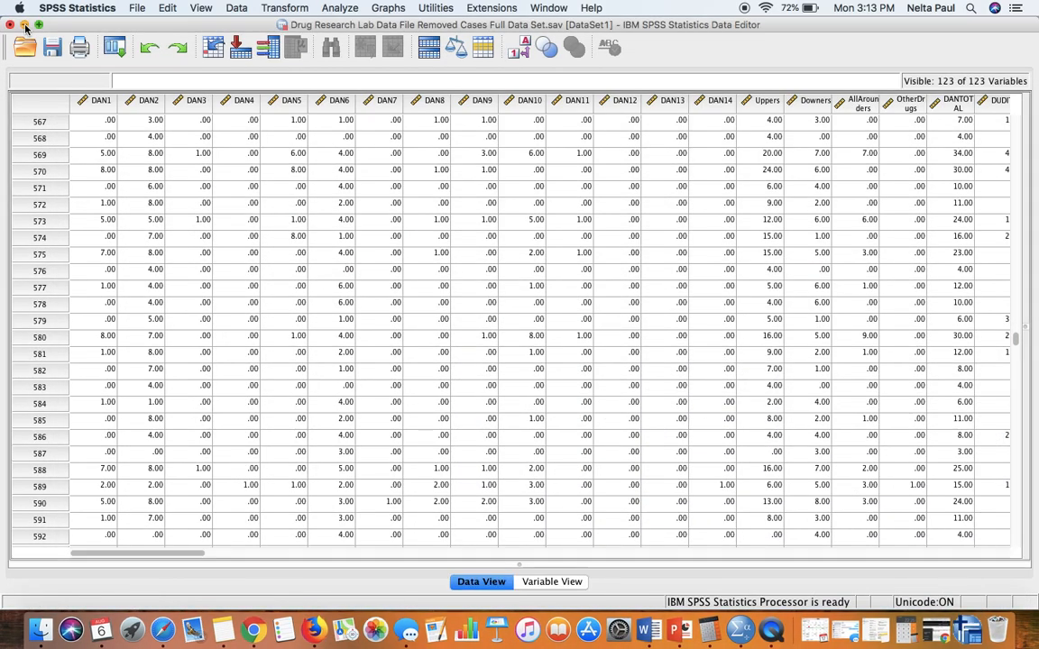
# Locate the new DAN_Total_Demo column at the end of the data set and view it from the first case.
pyautogui.moveTo(115, 556); pyautogui.dragTo(877, 548)
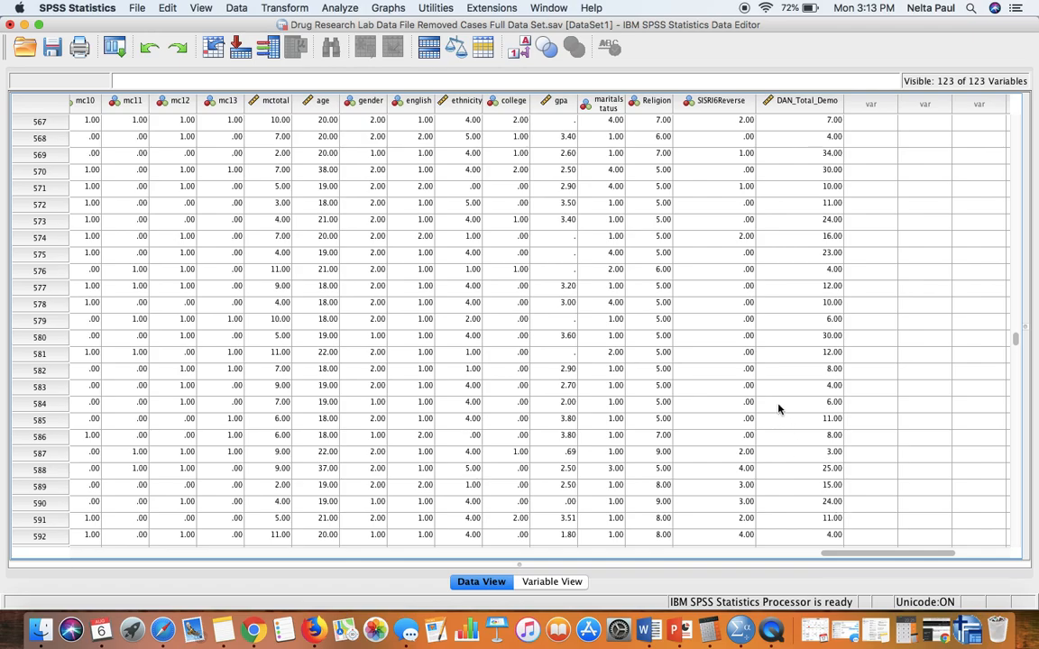
pyautogui.scroll(15, 776, 410)
pyautogui.hscroll(-3, 776, 411)
pyautogui.scroll(20, 776, 407)
pyautogui.hscroll(-6, 776, 407)
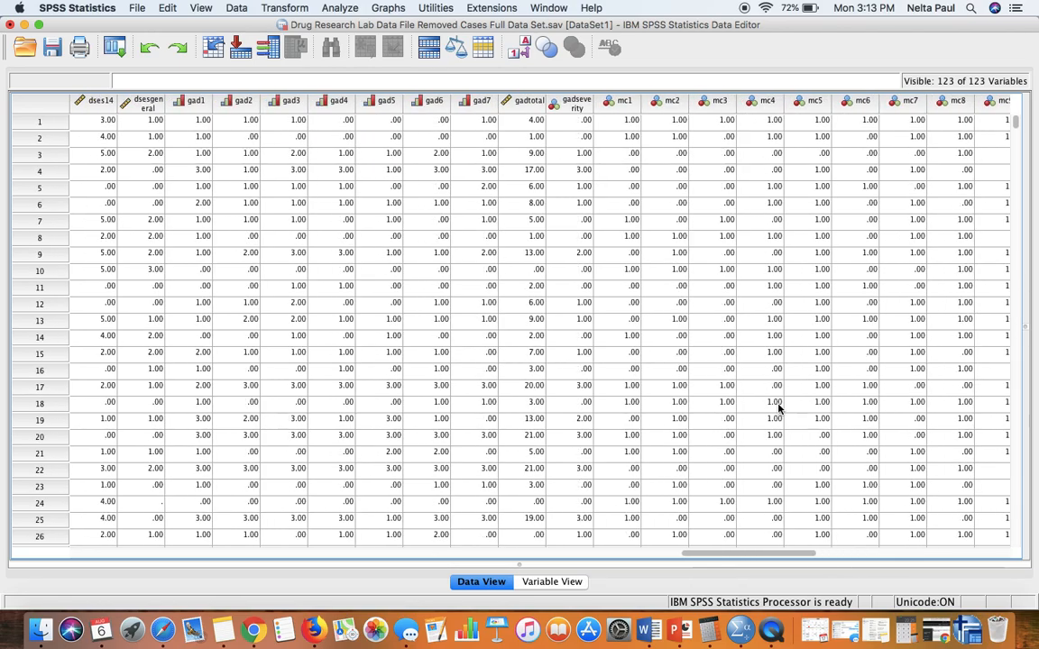
pyautogui.hscroll(-5, 797, 255)
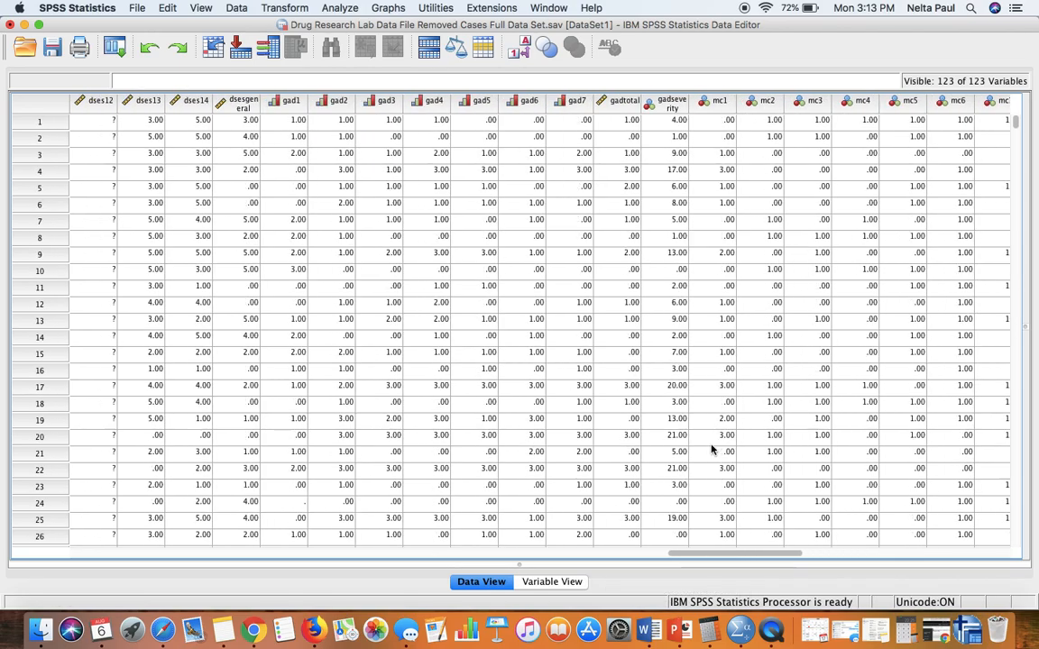
pyautogui.moveTo(711, 552); pyautogui.dragTo(853, 563)
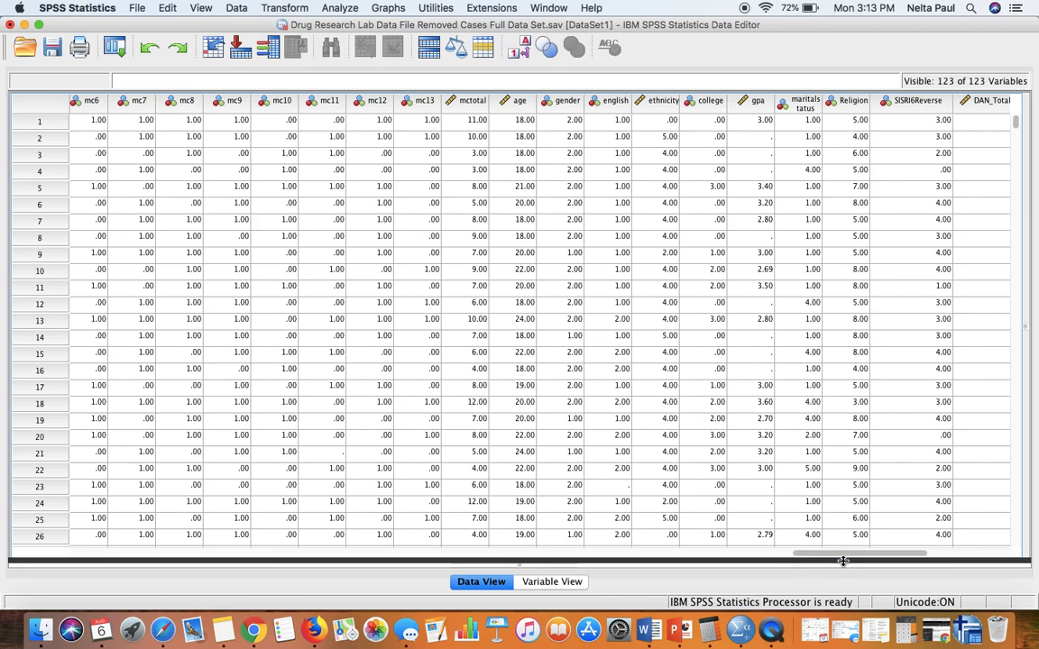
pyautogui.moveTo(844, 554); pyautogui.dragTo(870, 550)
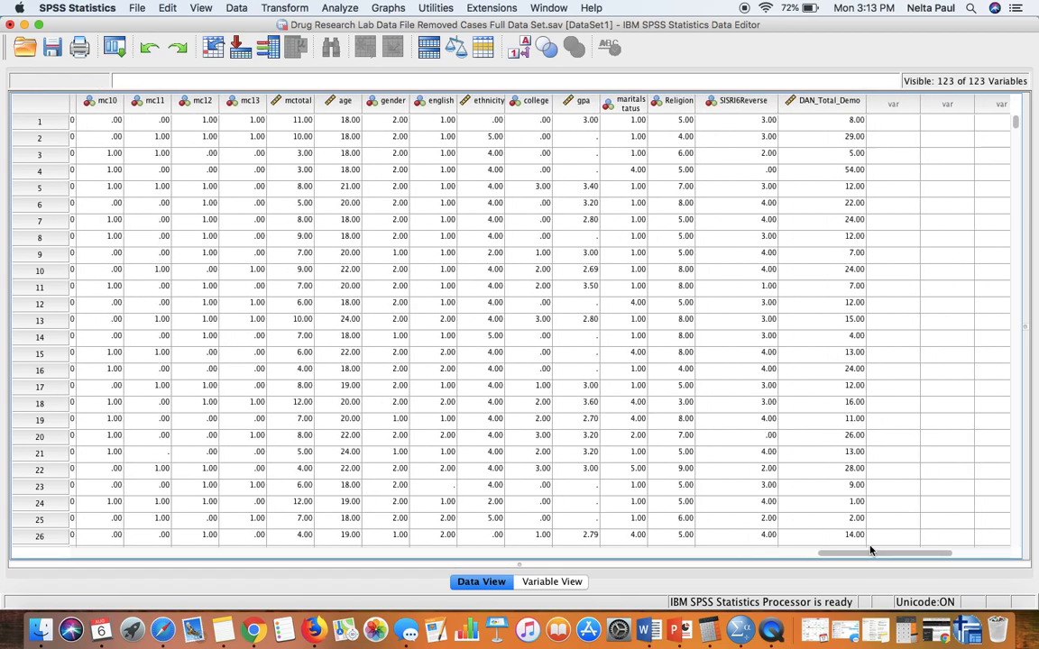
# Select case 1's DAN_Total_Demo value and trace the same row back to its DAN1 value.
pyautogui.click(809, 121)
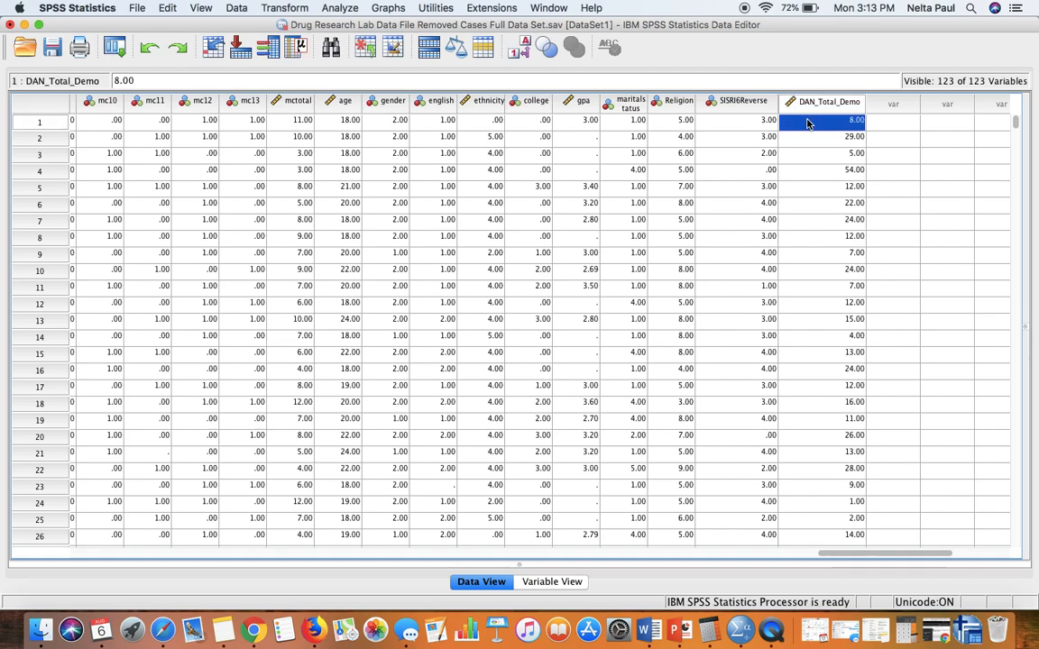
pyautogui.press('Left')
pyautogui.press('Left')
pyautogui.press('Left')
pyautogui.press('Left')
pyautogui.press('Left')
pyautogui.press('Left')
pyautogui.press('Left')
pyautogui.press('Left')
pyautogui.press('Left')
pyautogui.press('Left')
pyautogui.press('Left')
pyautogui.press('Left')
pyautogui.press('Left')
pyautogui.press('Left')
pyautogui.press('Left')
pyautogui.press('Left')
pyautogui.press('Left')
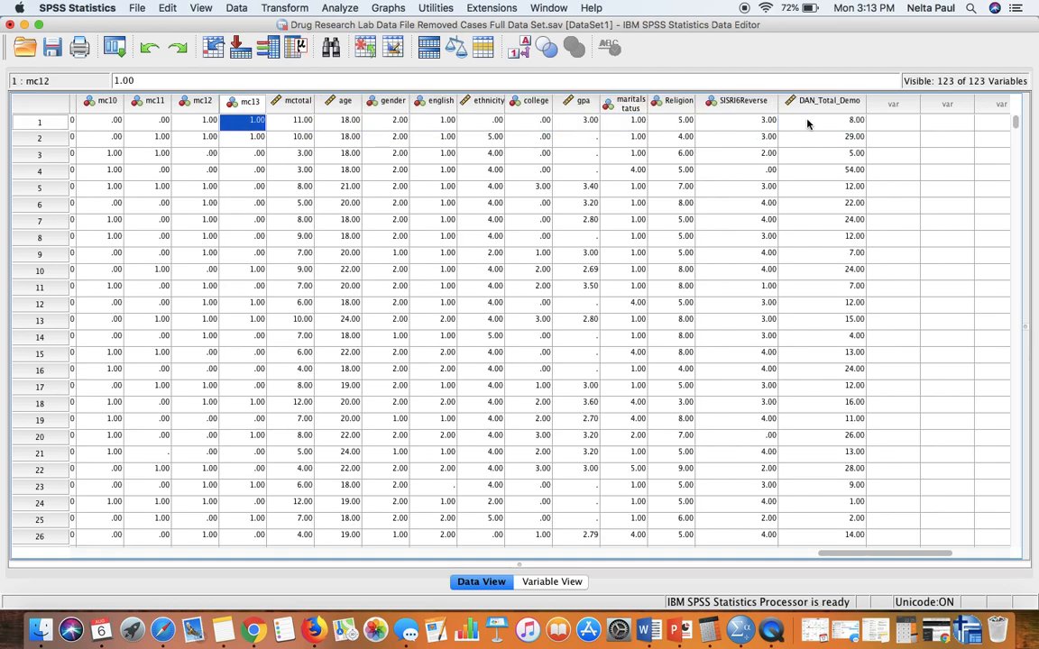
pyautogui.press('Left')
pyautogui.press('Left')
pyautogui.press('Left')
pyautogui.press('Left')
pyautogui.press('Left')
pyautogui.press('Left')
pyautogui.press('Left')
pyautogui.press('Left')
pyautogui.press('Left')
pyautogui.press('Left')
pyautogui.press('Left')
pyautogui.press('Left')
pyautogui.press('Left')
pyautogui.press('Left')
pyautogui.press('Left')
pyautogui.press('Left')
pyautogui.press('Left')
pyautogui.press('Left')
pyautogui.press('Left')
pyautogui.press('Left')
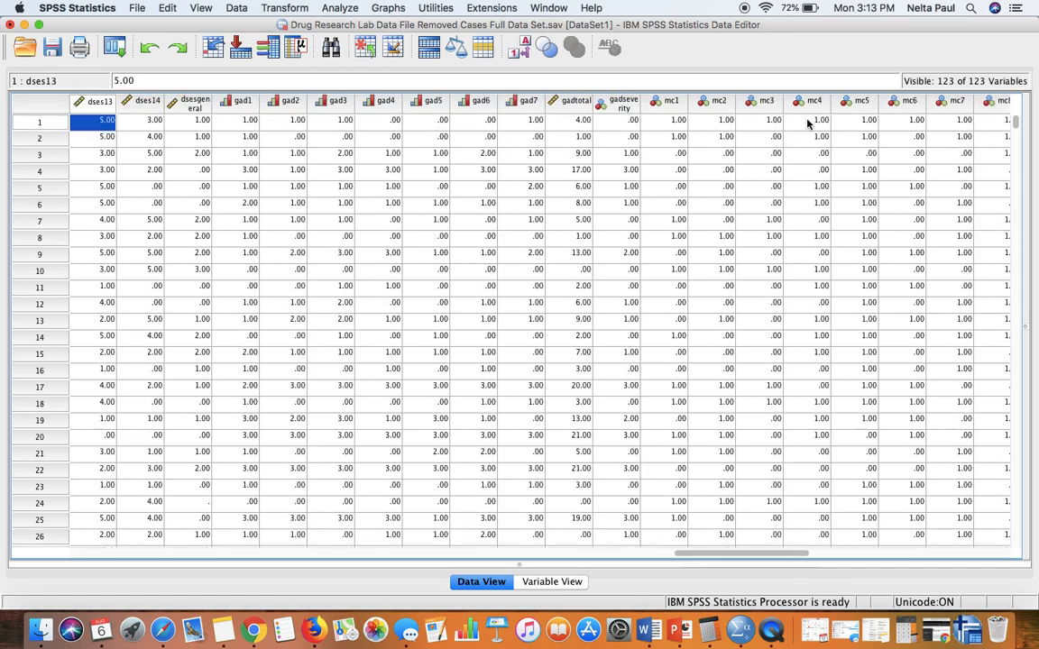
pyautogui.press('Left')
pyautogui.press('Left')
pyautogui.press('Left')
pyautogui.press('Left')
pyautogui.press('Left')
pyautogui.press('Left')
pyautogui.press('Left')
pyautogui.press('Left')
pyautogui.press('Left')
pyautogui.press('Left')
pyautogui.press('Left')
pyautogui.press('Left')
pyautogui.press('Left')
pyautogui.press('Left')
pyautogui.press('Left')
pyautogui.press('Left')
pyautogui.press('Left')
pyautogui.press('Left')
pyautogui.press('Left')
pyautogui.press('Left')
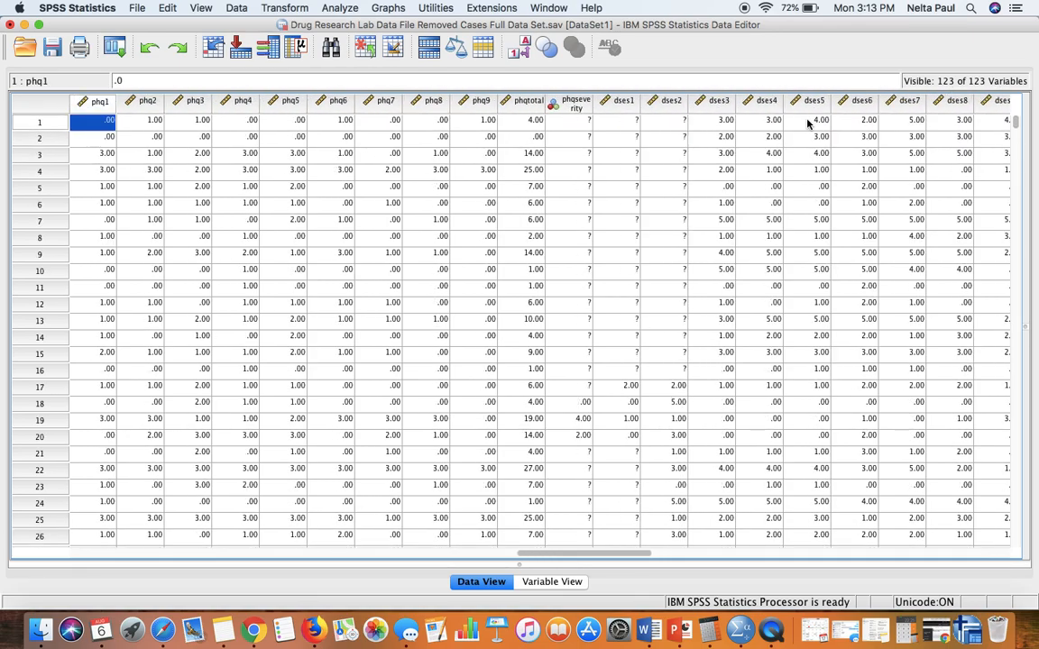
pyautogui.press('Left')
pyautogui.press('Left')
pyautogui.press('Left')
pyautogui.press('Left')
pyautogui.press('Left')
pyautogui.press('Left')
pyautogui.press('Left')
pyautogui.press('Left')
pyautogui.press('Left')
pyautogui.press('Left')
pyautogui.press('Left')
pyautogui.press('Left')
pyautogui.press('Left')
pyautogui.press('Left')
pyautogui.press('Left')
pyautogui.press('Left')
pyautogui.press('Left')
pyautogui.press('Left')
pyautogui.press('Left')
pyautogui.press('Left')
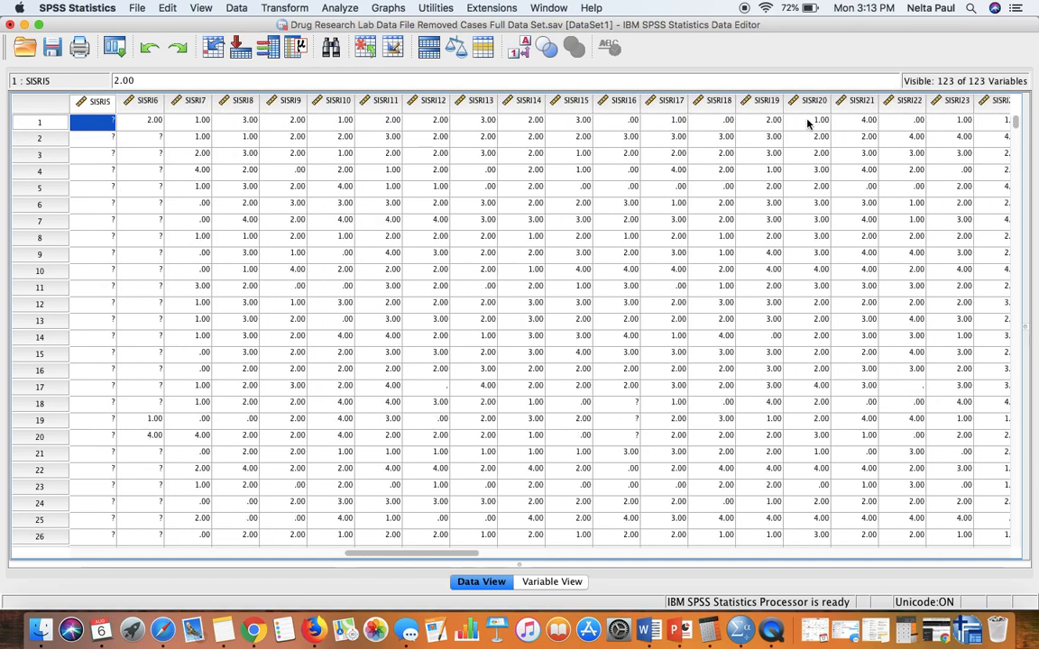
pyautogui.press('Left')
pyautogui.press('Left')
pyautogui.press('Left')
pyautogui.press('Left')
pyautogui.press('Left')
pyautogui.press('Left')
pyautogui.press('Left')
pyautogui.press('Left')
pyautogui.press('Left')
pyautogui.press('Left')
pyautogui.press('Left')
pyautogui.press('Left')
pyautogui.press('Left')
pyautogui.press('Left')
pyautogui.press('Left')
pyautogui.press('Left')
pyautogui.press('Left')
pyautogui.press('Left')
pyautogui.press('Left')
pyautogui.press('Left')
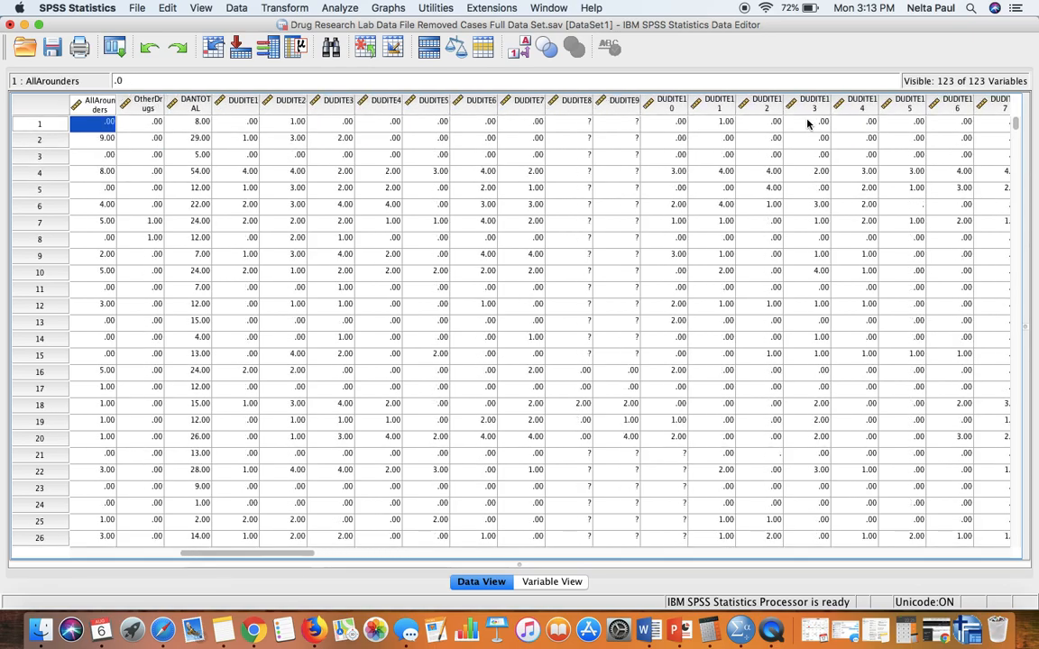
pyautogui.press('Left')
pyautogui.press('Left')
pyautogui.press('Left')
pyautogui.press('Left')
pyautogui.press('Left')
pyautogui.press('Left')
pyautogui.press('Left')
pyautogui.press('Left')
pyautogui.press('Left')
pyautogui.press('Left')
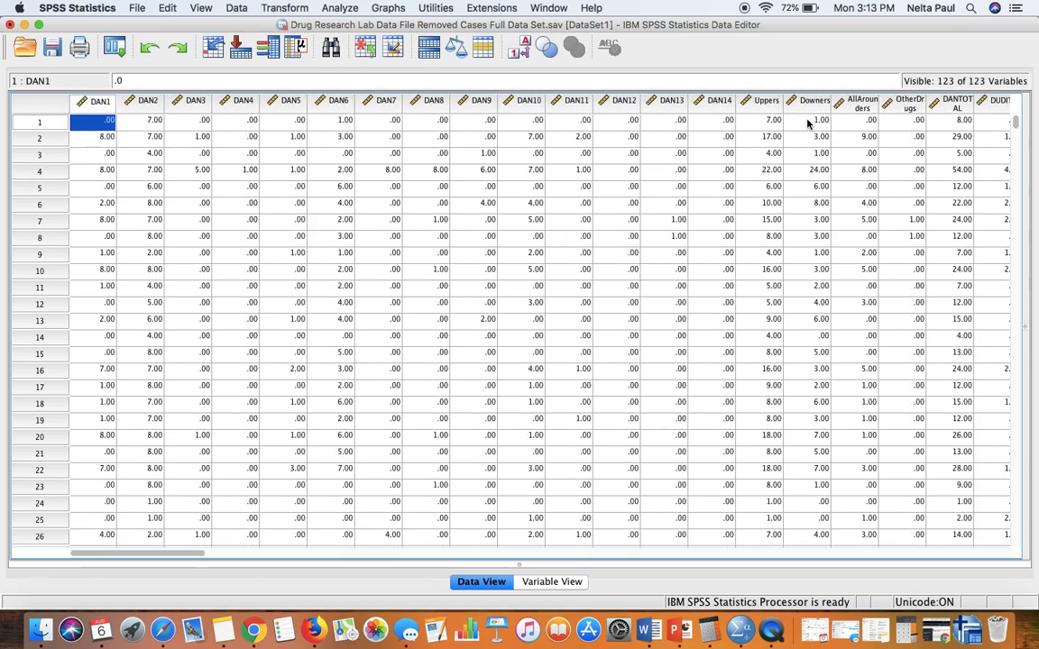
# Check case 1's individual item values one by one from DAN1 through DAN14 against the computed total.
pyautogui.press('Right')
pyautogui.press('Right')
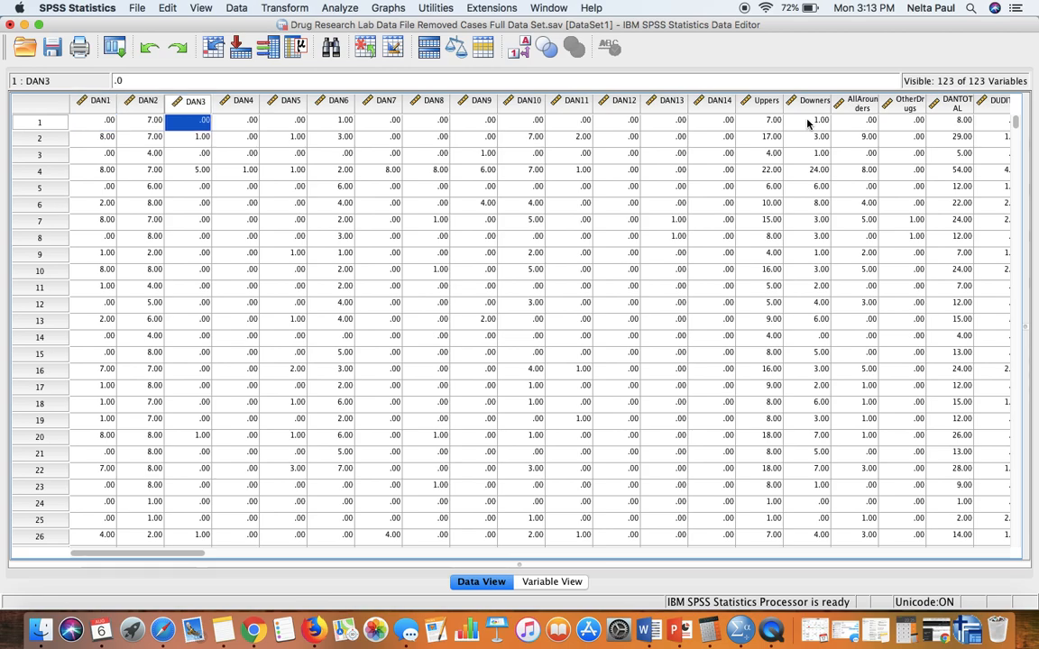
pyautogui.press('Right')
pyautogui.press('Right')
pyautogui.press('Right')
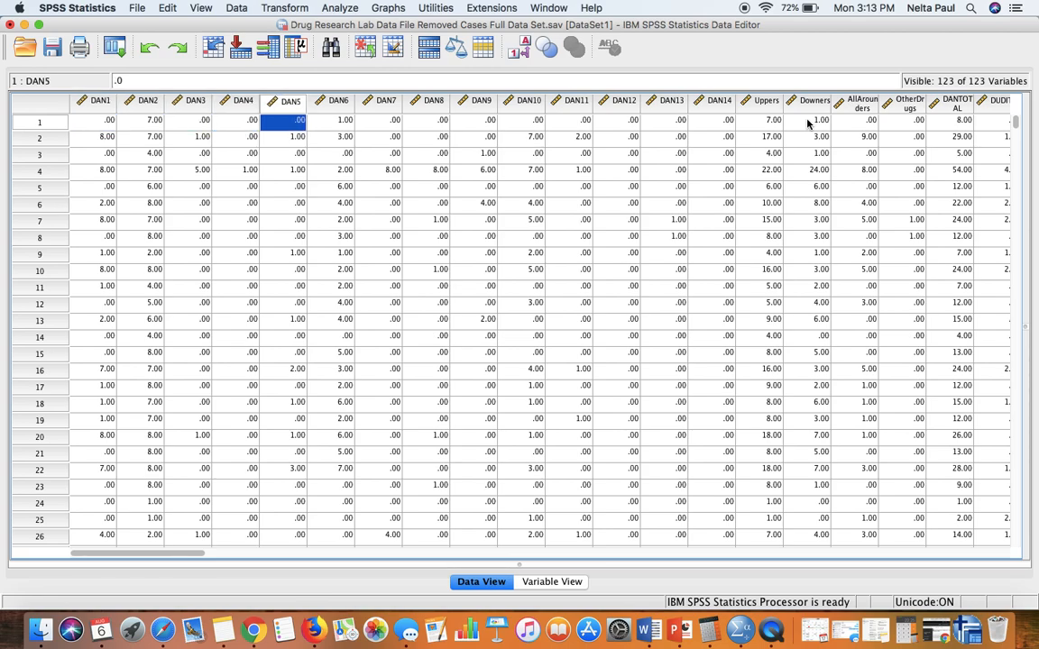
pyautogui.press('Right')
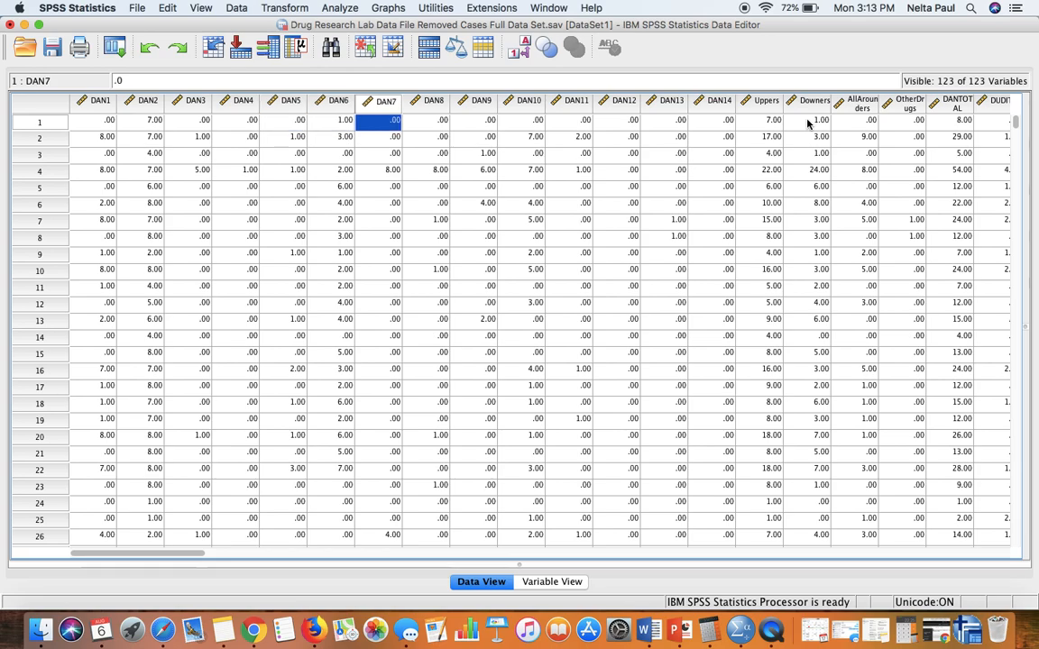
pyautogui.press('Right')
pyautogui.press('Right')
pyautogui.press('Right')
pyautogui.press('Right')
pyautogui.press('Right')
pyautogui.press('Right')
pyautogui.press('Right')
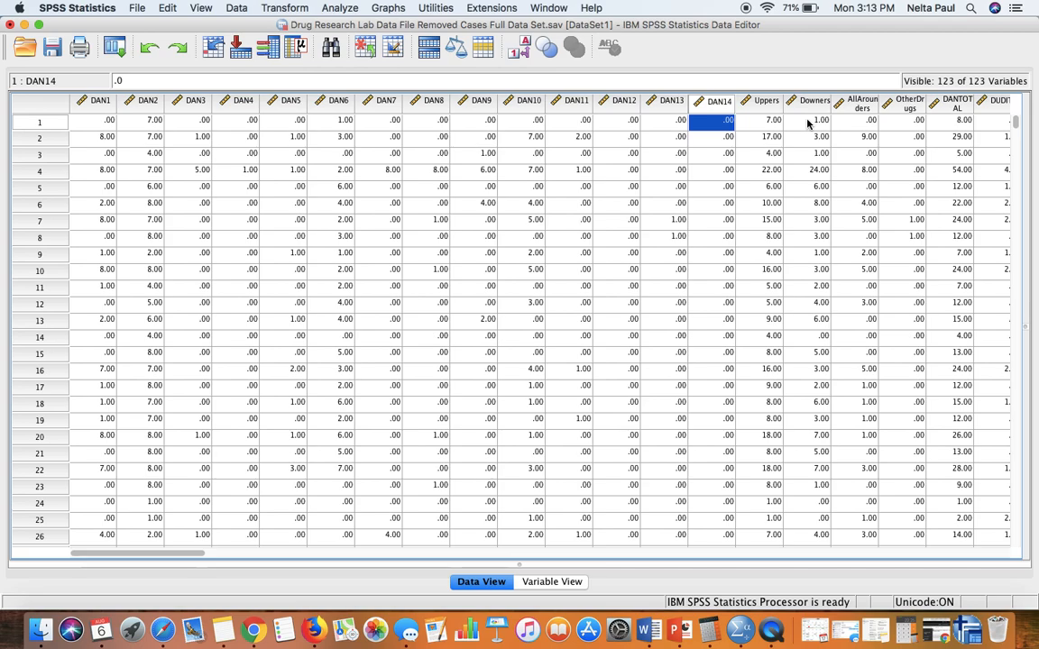
# Follow case 1's row from DAN14 to the end of the data set and compare its DAN_Total_Demo value with the item values.
pyautogui.press('Right')
pyautogui.press('Right')
pyautogui.press('Right')
pyautogui.press('Right')
pyautogui.press('Right')
pyautogui.press('Right')
pyautogui.press('Right')
pyautogui.press('Right')
pyautogui.press('Right')
pyautogui.press('Right')
pyautogui.press('Right')
pyautogui.press('Right')
pyautogui.press('Right')
pyautogui.press('Right')
pyautogui.press('Right')
pyautogui.press('Right')
pyautogui.press('Right')
pyautogui.press('Right')
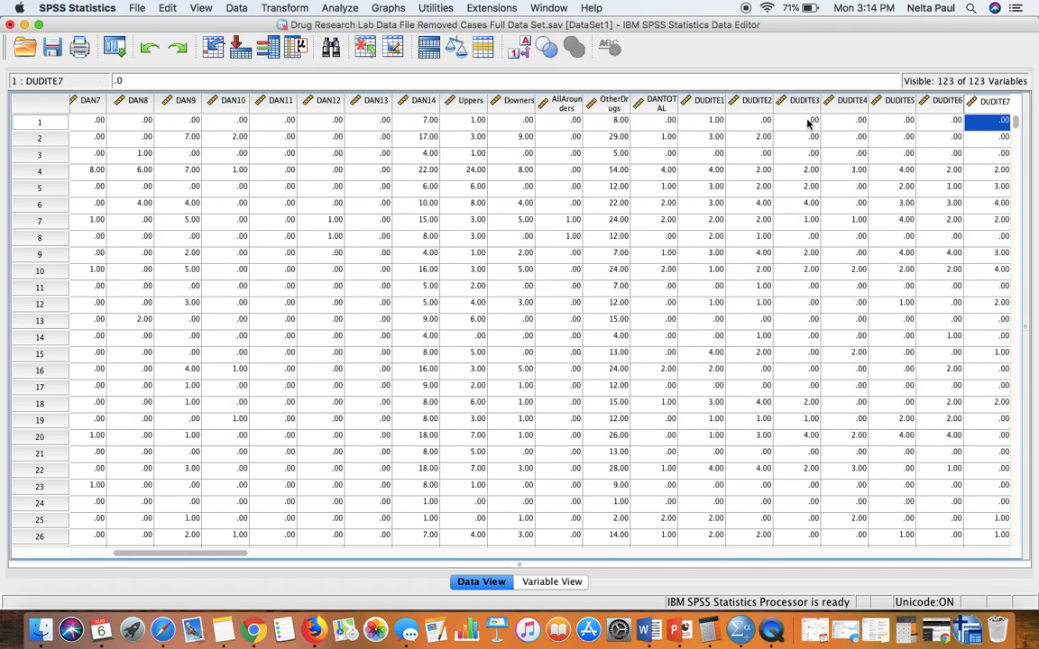
pyautogui.press('Right')
pyautogui.press('Right')
pyautogui.press('Right')
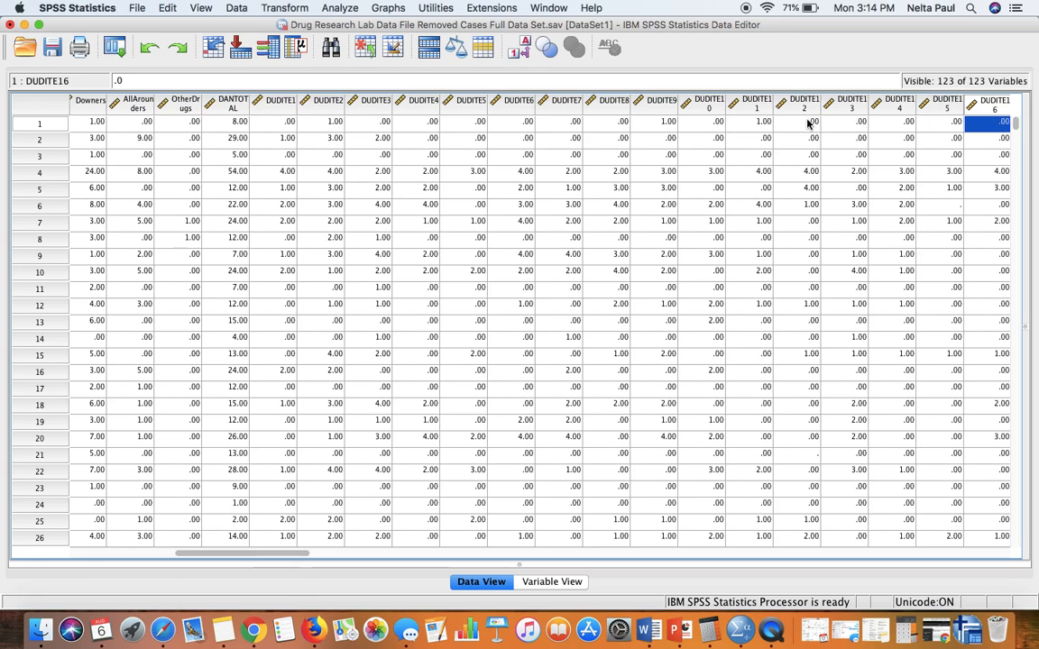
pyautogui.press('Right')
pyautogui.press('Right')
pyautogui.press('Right')
pyautogui.press('Right')
pyautogui.press('Right')
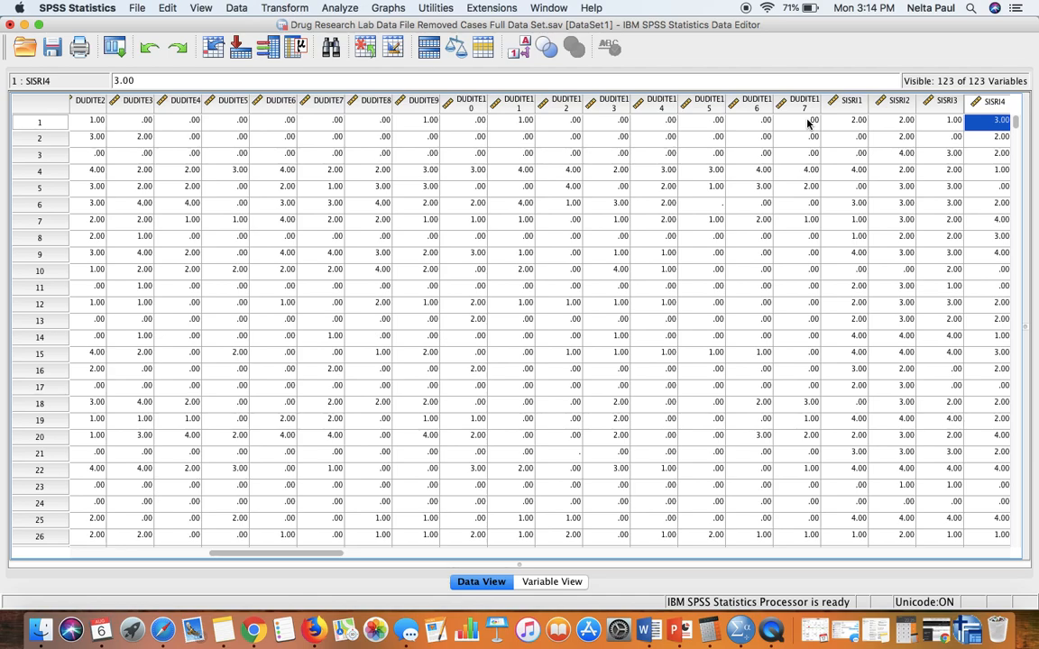
pyautogui.press('Right')
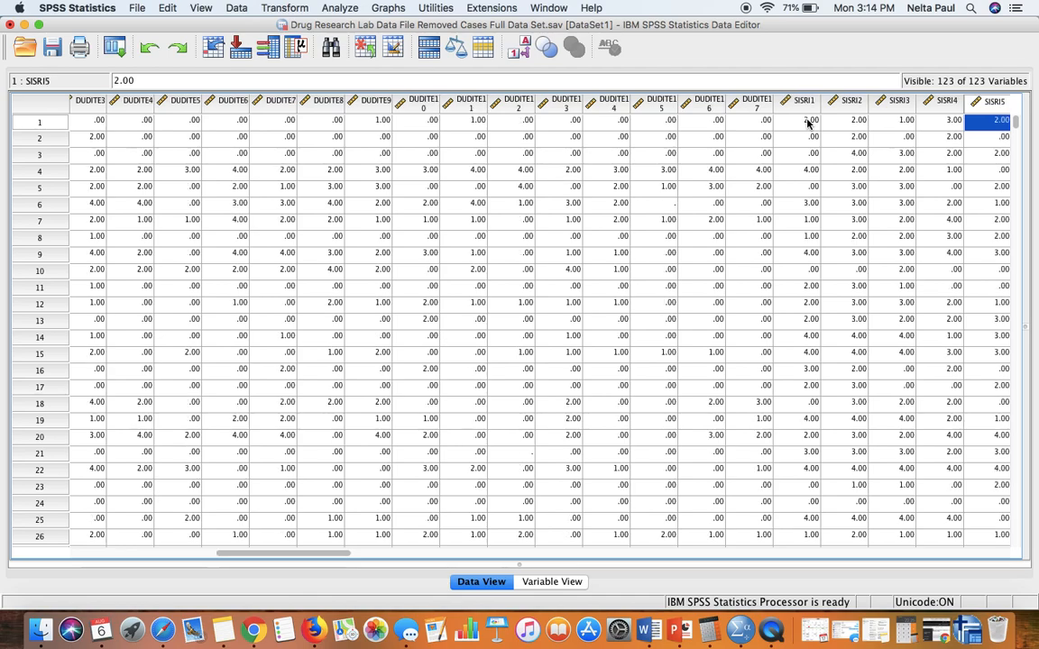
pyautogui.press('Right')
pyautogui.press('Right')
pyautogui.press('Right')
pyautogui.press('Right')
pyautogui.press('Right')
pyautogui.press('Right')
pyautogui.press('Right')
pyautogui.press('Right')
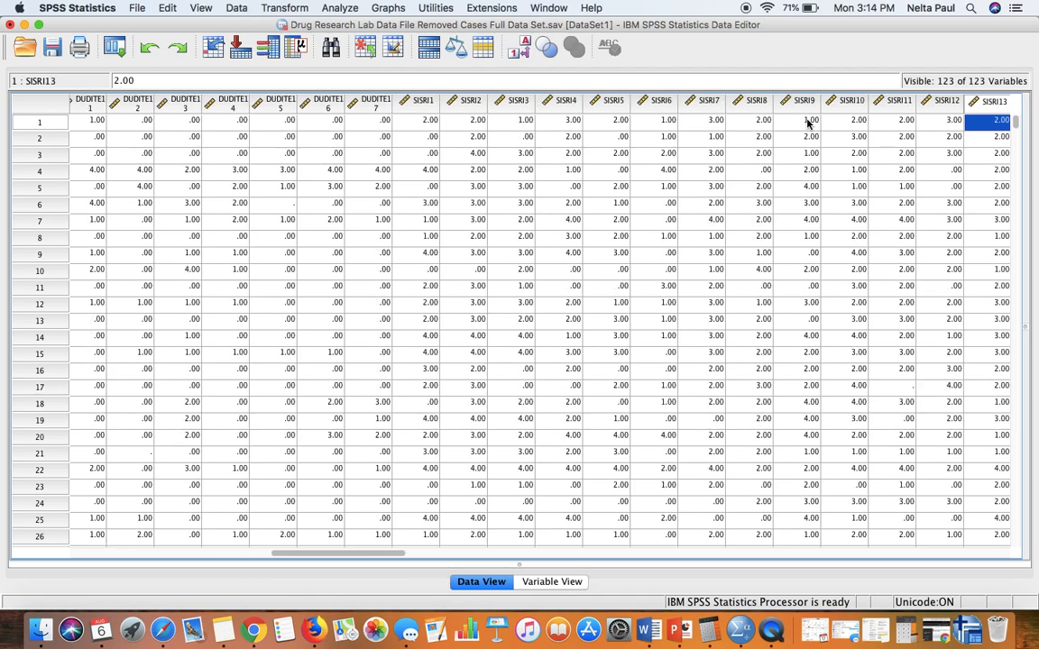
pyautogui.press('Right')
pyautogui.press('Right')
pyautogui.press('Right')
pyautogui.press('Right')
pyautogui.press('Right')
pyautogui.press('Right')
pyautogui.press('Right')
pyautogui.press('Right')
pyautogui.press('Right')
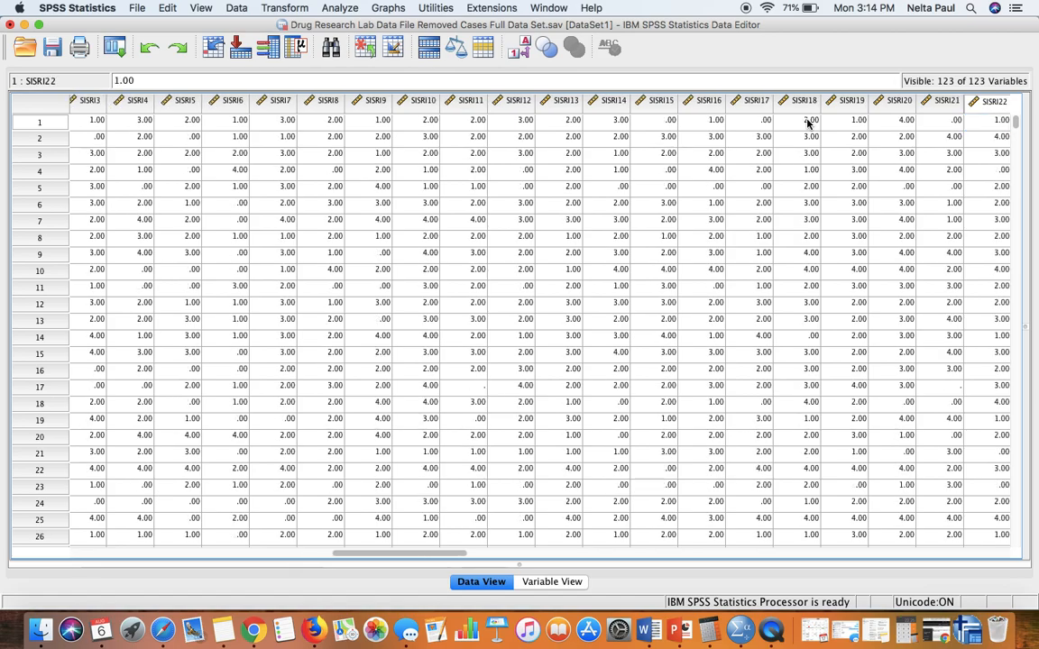
pyautogui.press('Right')
pyautogui.press('Right')
pyautogui.press('Right')
pyautogui.press('Right')
pyautogui.press('Right')
pyautogui.press('Right')
pyautogui.press('Right')
pyautogui.press('Right')
pyautogui.press('Right')
pyautogui.press('Right')
pyautogui.press('Right')
pyautogui.press('Right')
pyautogui.press('Right')
pyautogui.press('Right')
pyautogui.press('Right')
pyautogui.press('Right')
pyautogui.press('Right')
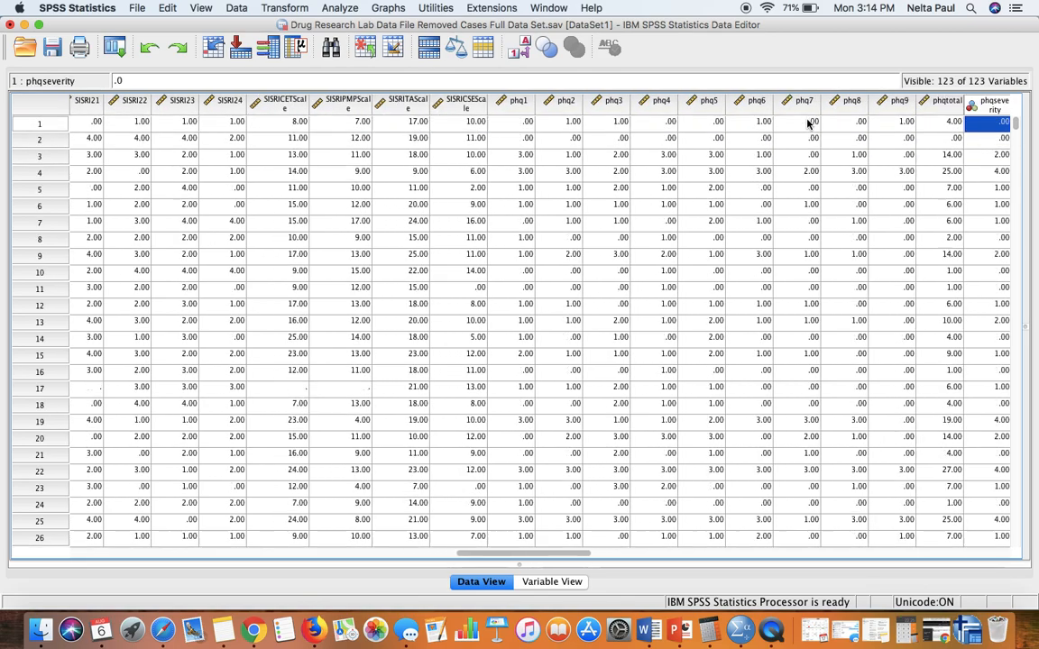
pyautogui.press('Right')
pyautogui.press('Right')
pyautogui.press('Right')
pyautogui.press('Right')
pyautogui.press('Right')
pyautogui.press('Right')
pyautogui.press('Right')
pyautogui.press('Right')
pyautogui.press('Right')
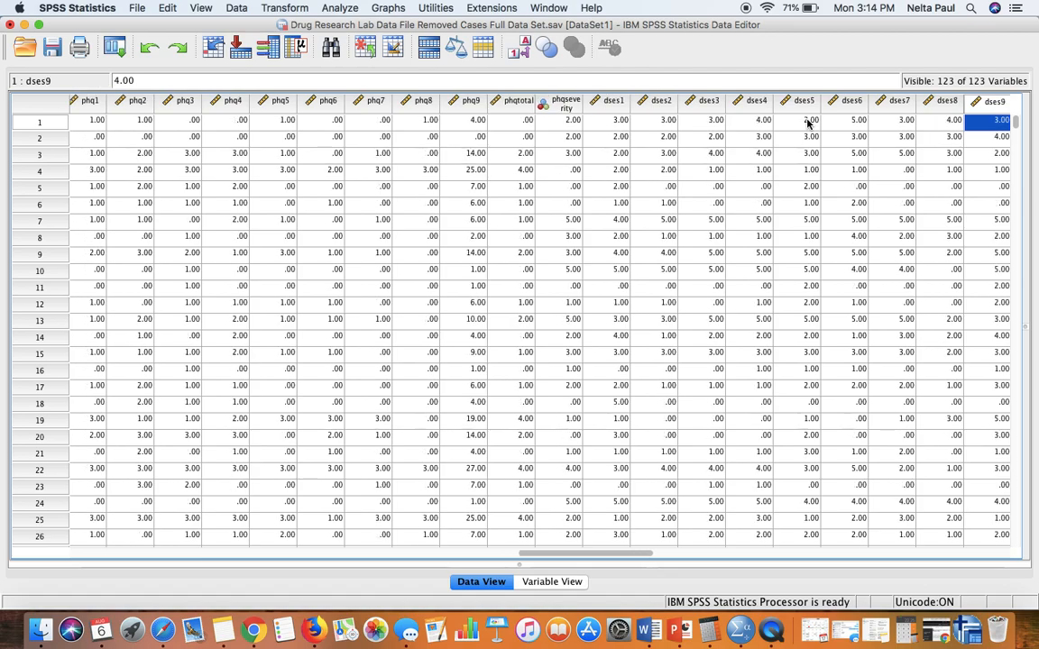
pyautogui.press('Right')
pyautogui.press('Right')
pyautogui.press('Right')
pyautogui.press('Right')
pyautogui.press('Right')
pyautogui.press('Right')
pyautogui.press('Right')
pyautogui.press('Right')
pyautogui.press('Right')
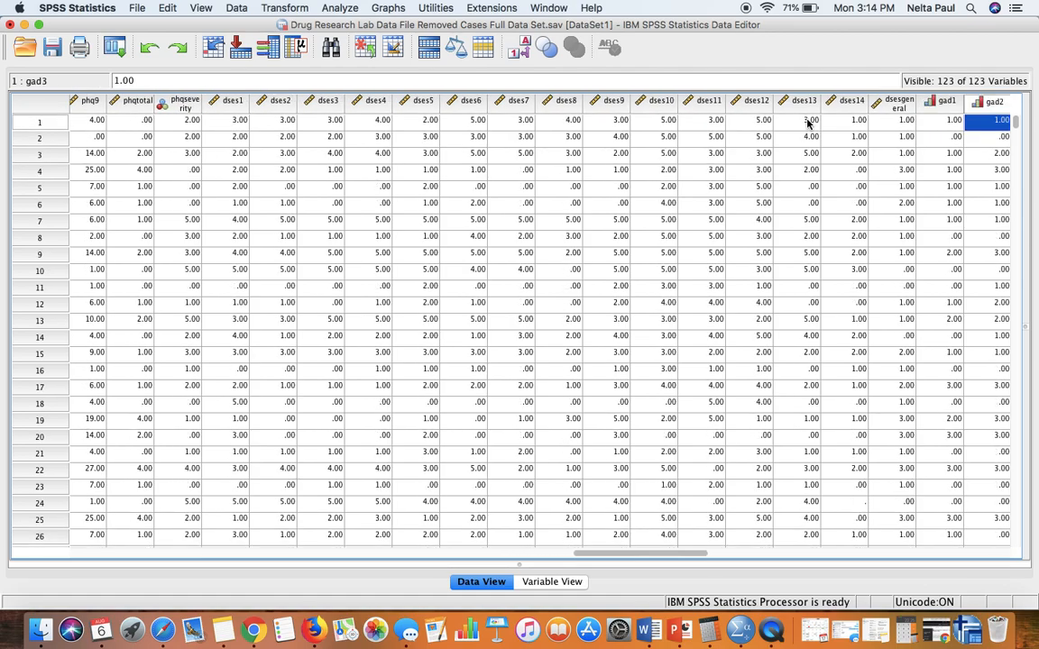
pyautogui.press('Right')
pyautogui.press('Right')
pyautogui.press('Right')
pyautogui.press('Right')
pyautogui.press('Right')
pyautogui.press('Right')
pyautogui.press('Right')
pyautogui.press('Right')
pyautogui.press('Right')
pyautogui.press('Right')
pyautogui.press('Right')
pyautogui.press('Right')
pyautogui.press('Right')
pyautogui.press('Right')
pyautogui.press('Right')
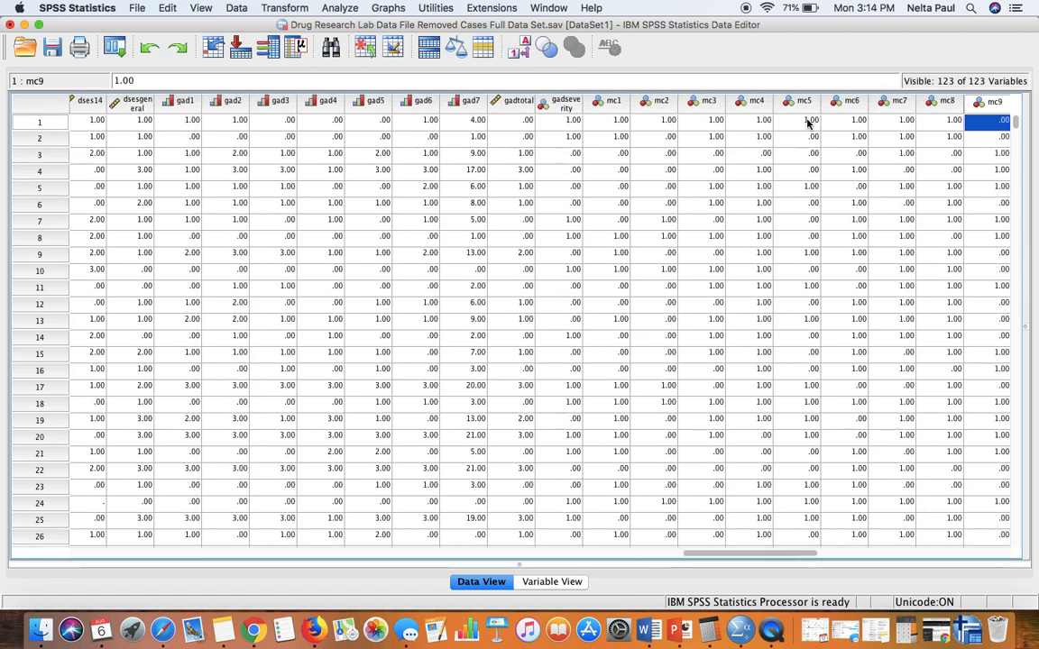
pyautogui.press('Right')
pyautogui.press('Right')
pyautogui.press('Right')
pyautogui.press('Right')
pyautogui.press('Right')
pyautogui.press('Right')
pyautogui.press('Right')
pyautogui.press('Right')
pyautogui.press('Right')
pyautogui.press('Right')
pyautogui.press('Right')
pyautogui.press('Right')
pyautogui.press('Right')
pyautogui.press('Right')
pyautogui.press('Right')
pyautogui.press('Right')
pyautogui.press('Right')
pyautogui.press('Right')
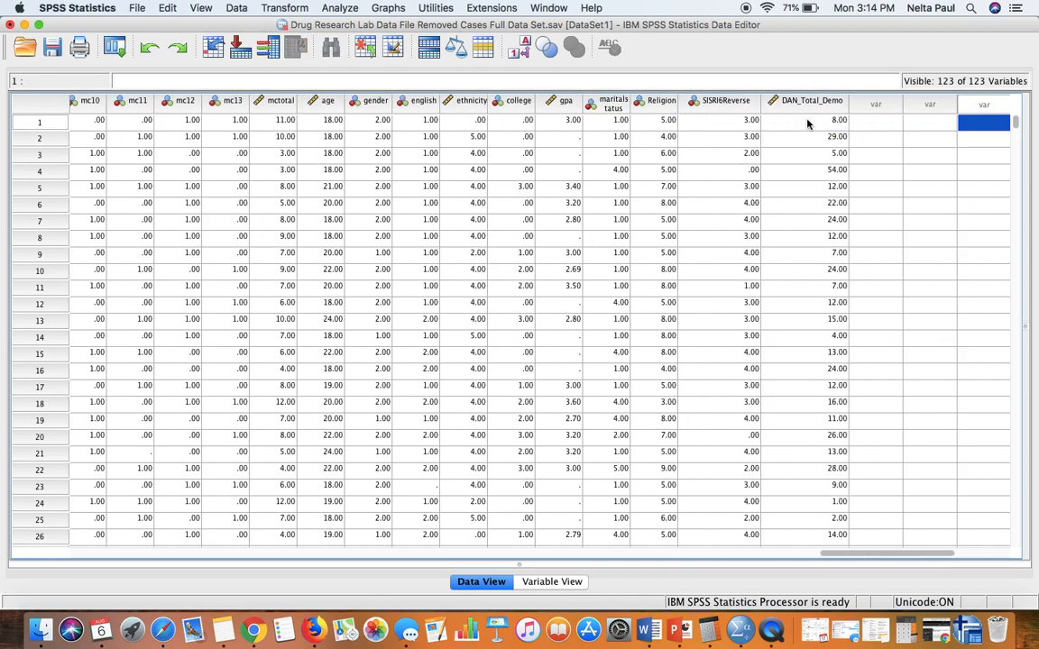
pyautogui.press('Left')
pyautogui.press('Left')
pyautogui.press('Left')
pyautogui.press('Left')
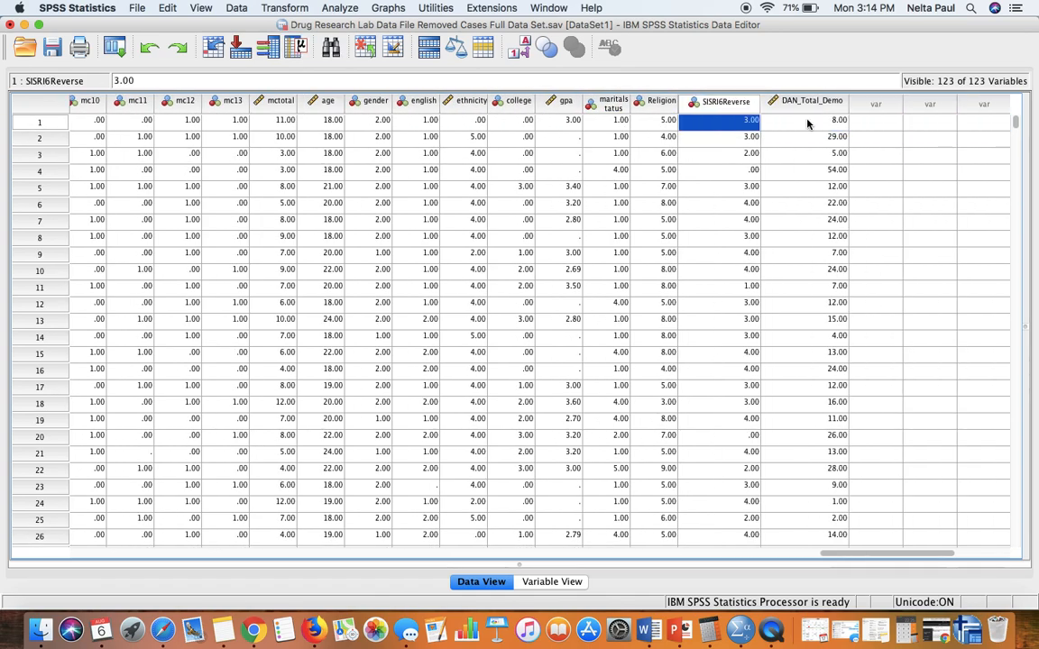
# Move to case 2 and trace its row from the end of the data set back to its DAN1 value.
pyautogui.press('Down')
pyautogui.press('Right')
pyautogui.press('Left')
pyautogui.press('Left')
pyautogui.press('Left')
pyautogui.press('Left')
pyautogui.press('Left')
pyautogui.press('Left')
pyautogui.press('Left')
pyautogui.press('Left')
pyautogui.press('Left')
pyautogui.press('Left')
pyautogui.press('Left')
pyautogui.press('Left')
pyautogui.press('Left')
pyautogui.press('Left')
pyautogui.press('Left')
pyautogui.press('Left')
pyautogui.press('Left')
pyautogui.press('Left')
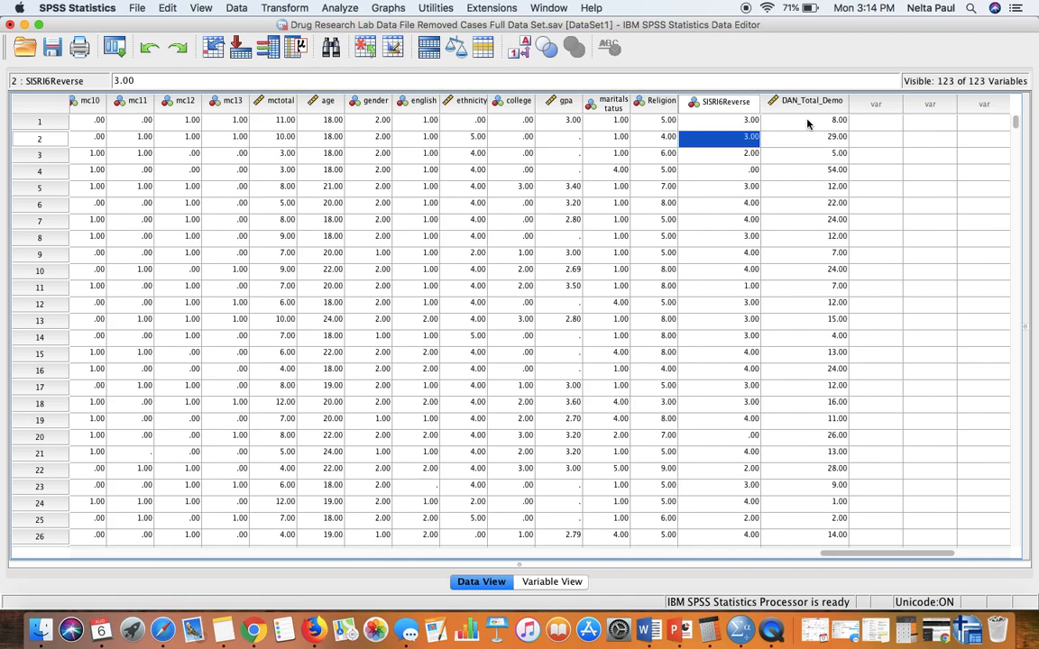
pyautogui.press('Left')
pyautogui.press('Left')
pyautogui.press('Left')
pyautogui.press('Left')
pyautogui.press('Left')
pyautogui.press('Left')
pyautogui.press('Left')
pyautogui.press('Left')
pyautogui.press('Left')
pyautogui.press('Left')
pyautogui.press('Left')
pyautogui.press('Left')
pyautogui.press('Left')
pyautogui.press('Left')
pyautogui.press('Left')
pyautogui.press('Left')
pyautogui.press('Left')
pyautogui.press('Left')
pyautogui.press('Left')
pyautogui.press('Left')
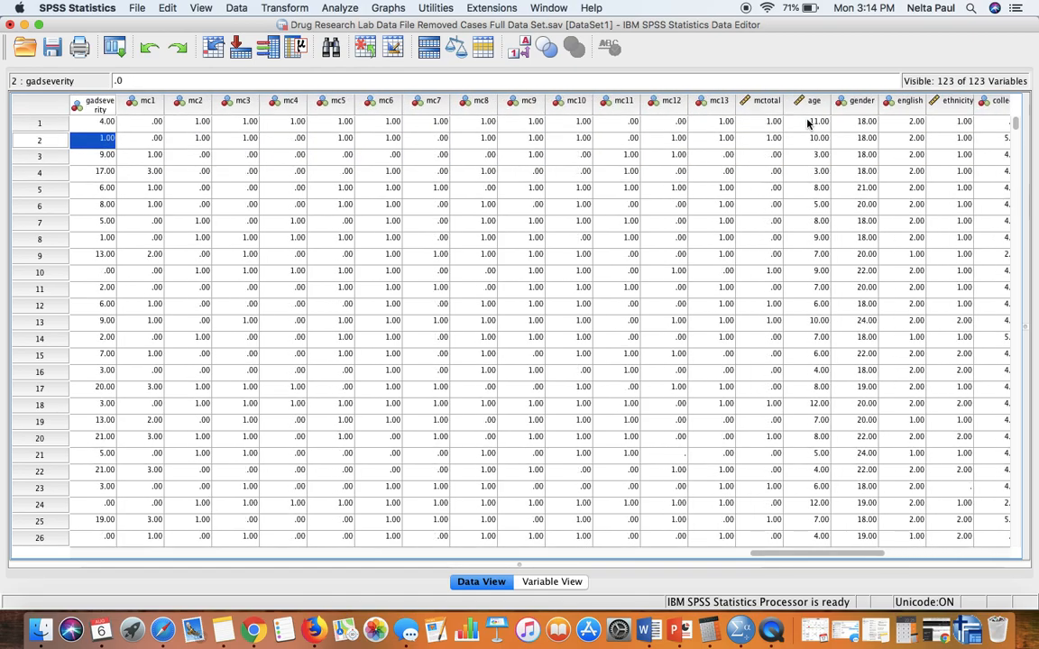
pyautogui.press('Left')
pyautogui.press('Left')
pyautogui.press('Left')
pyautogui.press('Left')
pyautogui.press('Left')
pyautogui.press('Left')
pyautogui.press('Left')
pyautogui.press('Left')
pyautogui.press('Left')
pyautogui.press('Left')
pyautogui.press('Left')
pyautogui.press('Left')
pyautogui.press('Left')
pyautogui.press('Left')
pyautogui.press('Left')
pyautogui.press('Left')
pyautogui.press('Left')
pyautogui.press('Left')
pyautogui.press('Left')
pyautogui.press('Left')
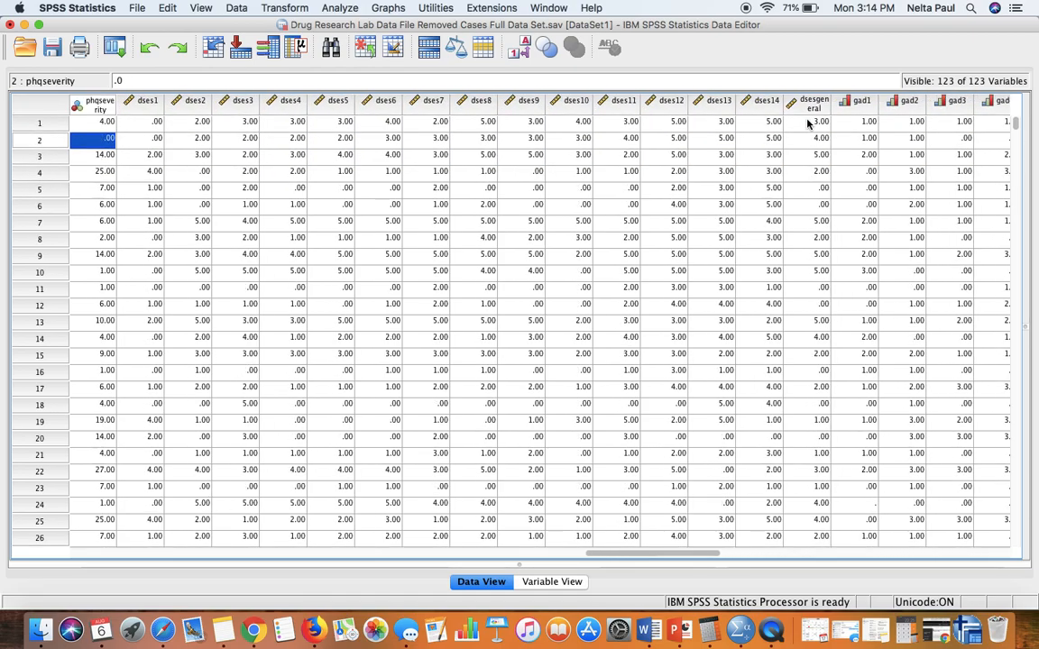
pyautogui.press('Left')
pyautogui.press('Left')
pyautogui.press('Left')
pyautogui.press('Left')
pyautogui.press('Left')
pyautogui.press('Left')
pyautogui.press('Left')
pyautogui.press('Left')
pyautogui.press('Left')
pyautogui.press('Left')
pyautogui.press('Left')
pyautogui.press('Left')
pyautogui.press('Left')
pyautogui.press('Left')
pyautogui.press('Left')
pyautogui.press('Left')
pyautogui.press('Left')
pyautogui.press('Left')
pyautogui.press('Left')
pyautogui.press('Left')
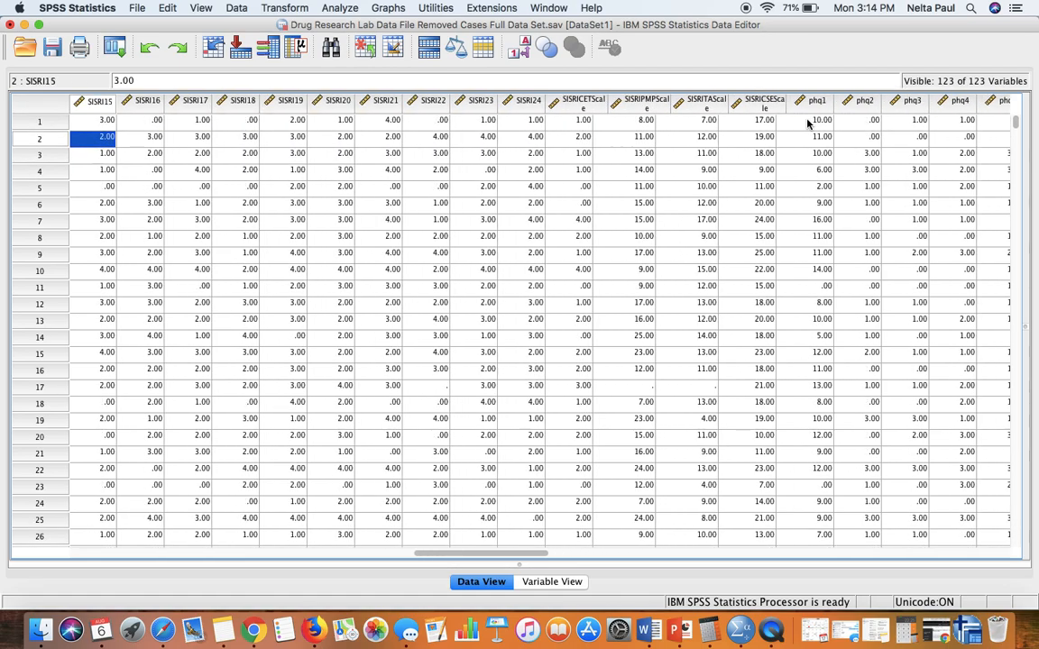
pyautogui.press('Left')
pyautogui.press('Left')
pyautogui.press('Left')
pyautogui.press('Left')
pyautogui.press('Left')
pyautogui.press('Left')
pyautogui.press('Left')
pyautogui.press('Left')
pyautogui.press('Left')
pyautogui.press('Left')
pyautogui.press('Left')
pyautogui.press('Left')
pyautogui.press('Left')
pyautogui.press('Left')
pyautogui.press('Left')
pyautogui.press('Left')
pyautogui.press('Left')
pyautogui.press('Left')
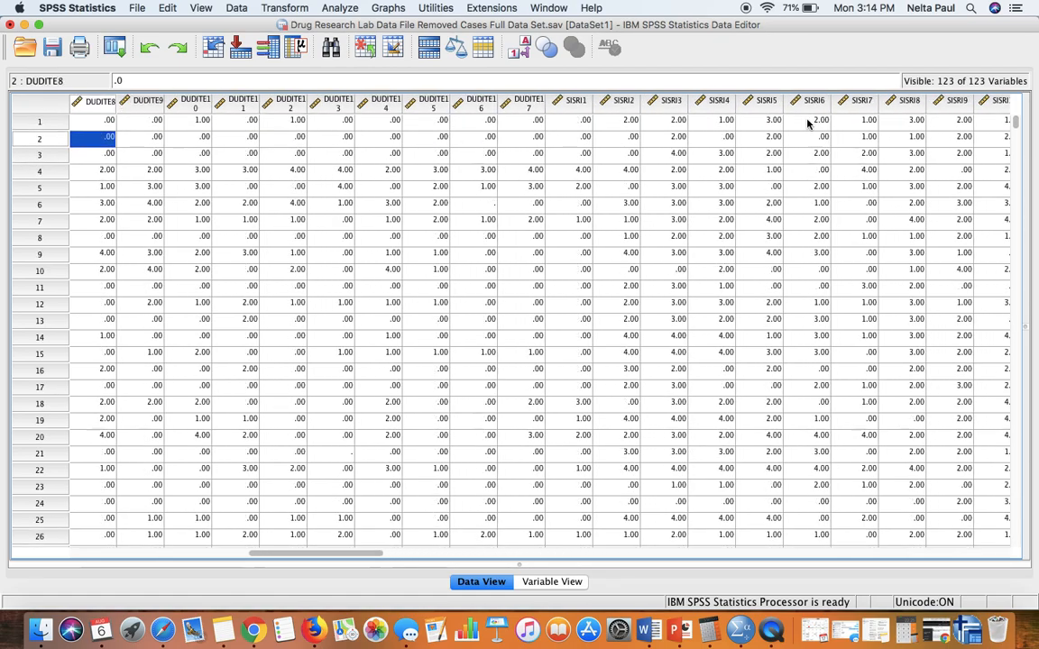
pyautogui.press('Left')
pyautogui.press('Left')
pyautogui.press('Left')
pyautogui.press('Left')
pyautogui.press('Left')
pyautogui.press('Left')
pyautogui.press('Left')
pyautogui.press('Left')
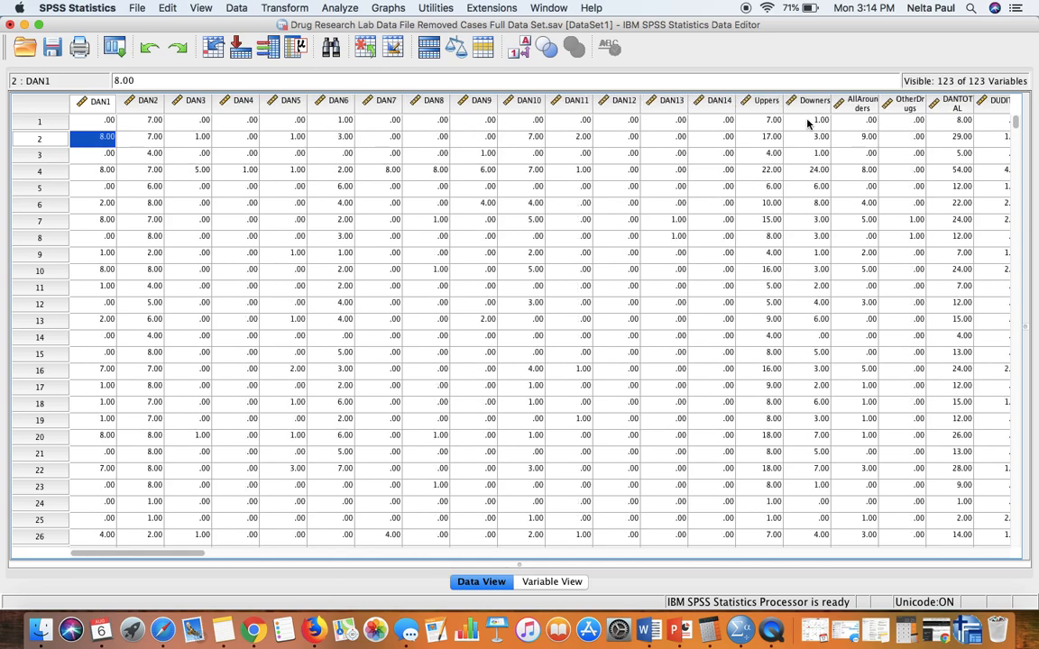
# Check case 2's individual item values one by one from DAN1 through DAN14.
pyautogui.press('Right')
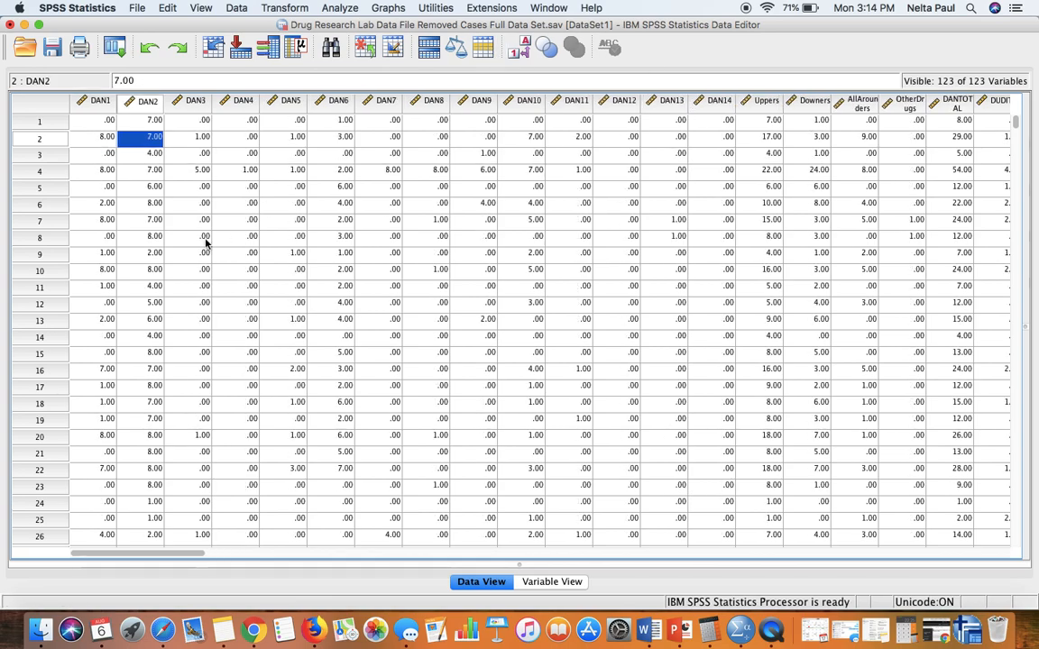
pyautogui.press('Right')
pyautogui.press('Right')
pyautogui.press('Right')
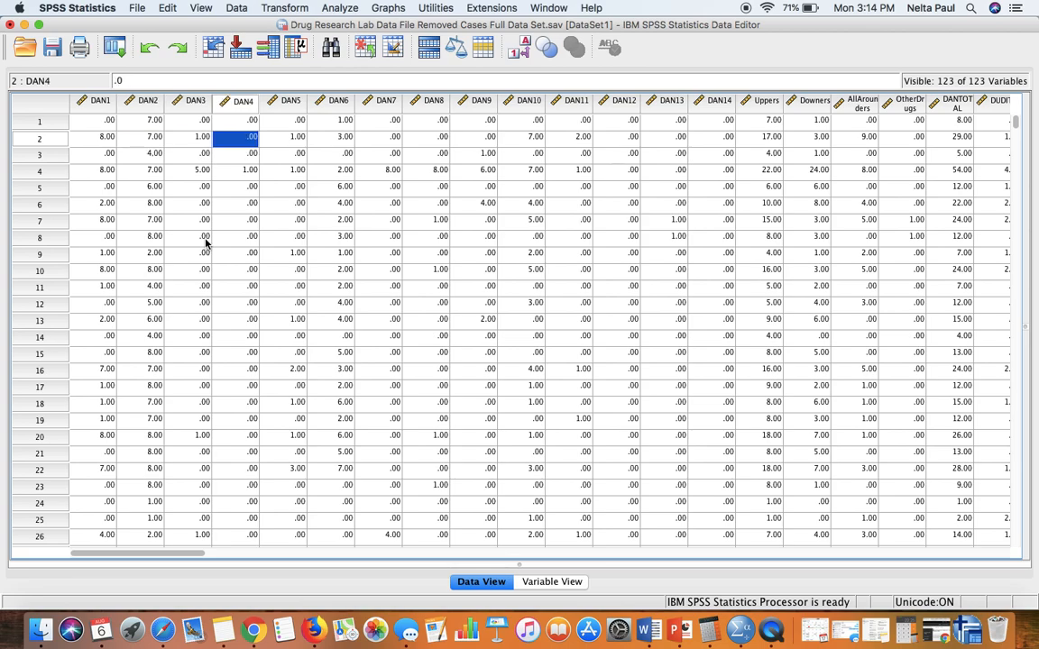
pyautogui.press('Right')
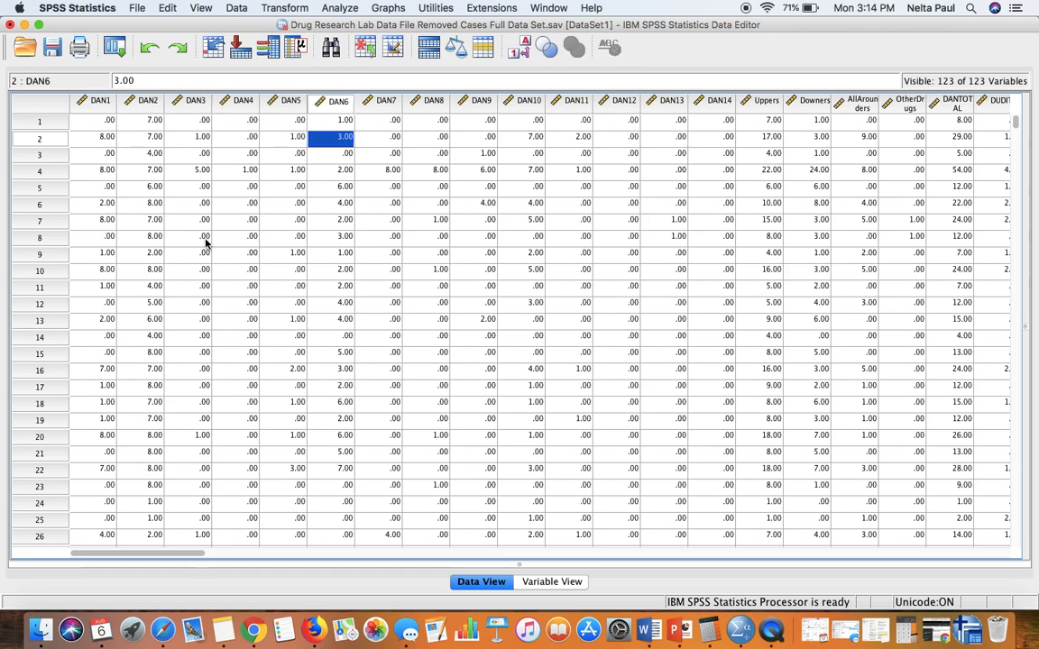
pyautogui.press('Right')
pyautogui.press('Right')
pyautogui.press('Right')
pyautogui.press('Right')
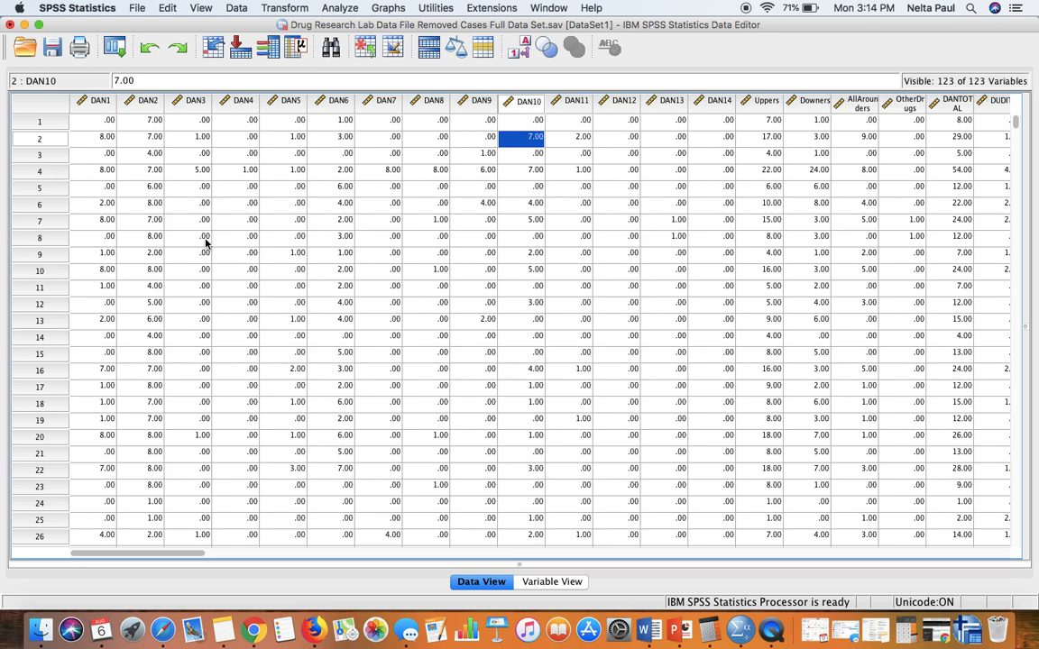
pyautogui.press('Right')
pyautogui.press('Right')
pyautogui.press('Right')
pyautogui.press('Right')
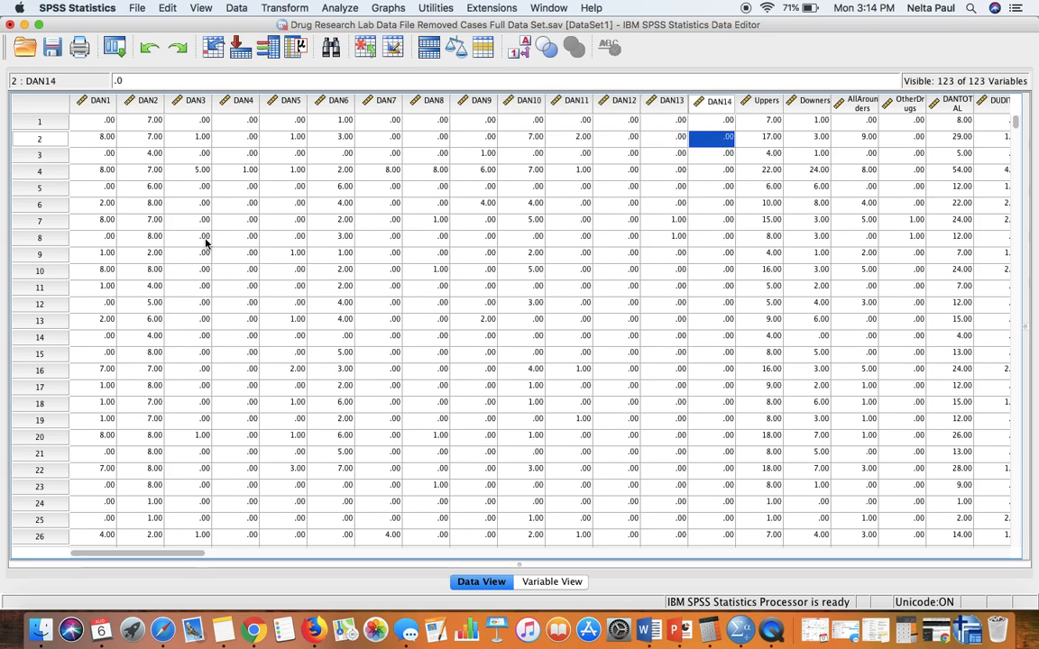
# Follow case 2's row from DAN14 to the end of the data set and compare its DAN_Total_Demo value with the item values.
pyautogui.press('Right')
pyautogui.press('Right')
pyautogui.press('Right')
pyautogui.press('Right')
pyautogui.press('Right')
pyautogui.press('Right')
pyautogui.press('Right')
pyautogui.press('Right')
pyautogui.press('Right')
pyautogui.press('Right')
pyautogui.press('Right')
pyautogui.press('Right')
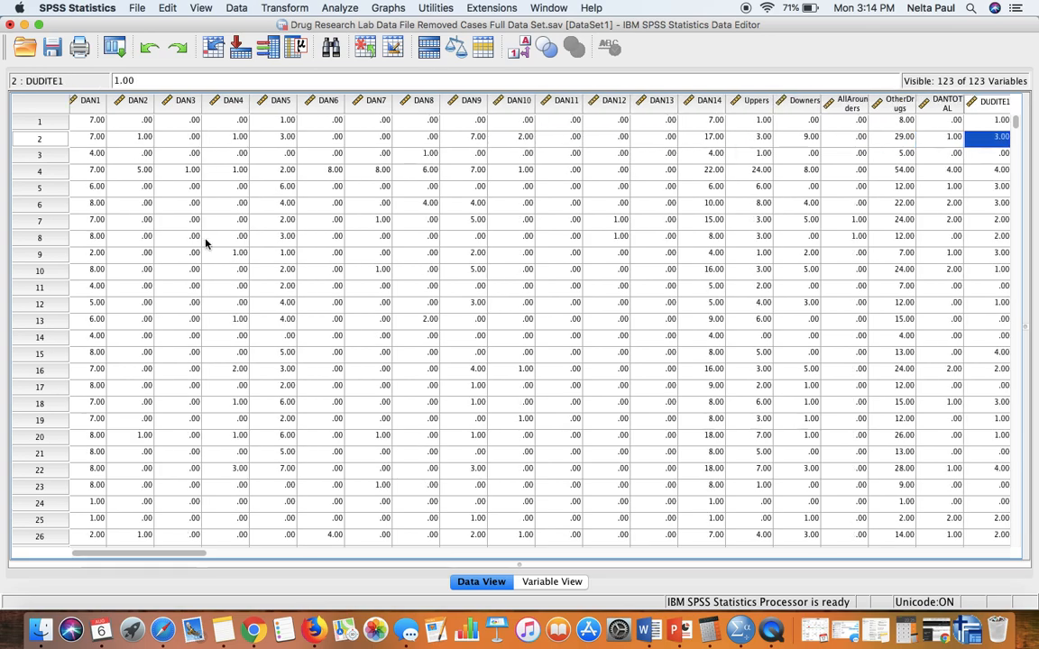
pyautogui.press('Right')
pyautogui.press('Right')
pyautogui.press('Right')
pyautogui.press('Right')
pyautogui.press('Right')
pyautogui.press('Right')
pyautogui.press('Right')
pyautogui.press('Right')
pyautogui.press('Right')
pyautogui.press('Right')
pyautogui.press('Right')
pyautogui.press('Right')
pyautogui.press('Right')
pyautogui.press('Right')
pyautogui.press('Right')
pyautogui.press('Right')
pyautogui.press('Right')
pyautogui.press('Right')
pyautogui.press('Right')
pyautogui.press('Right')
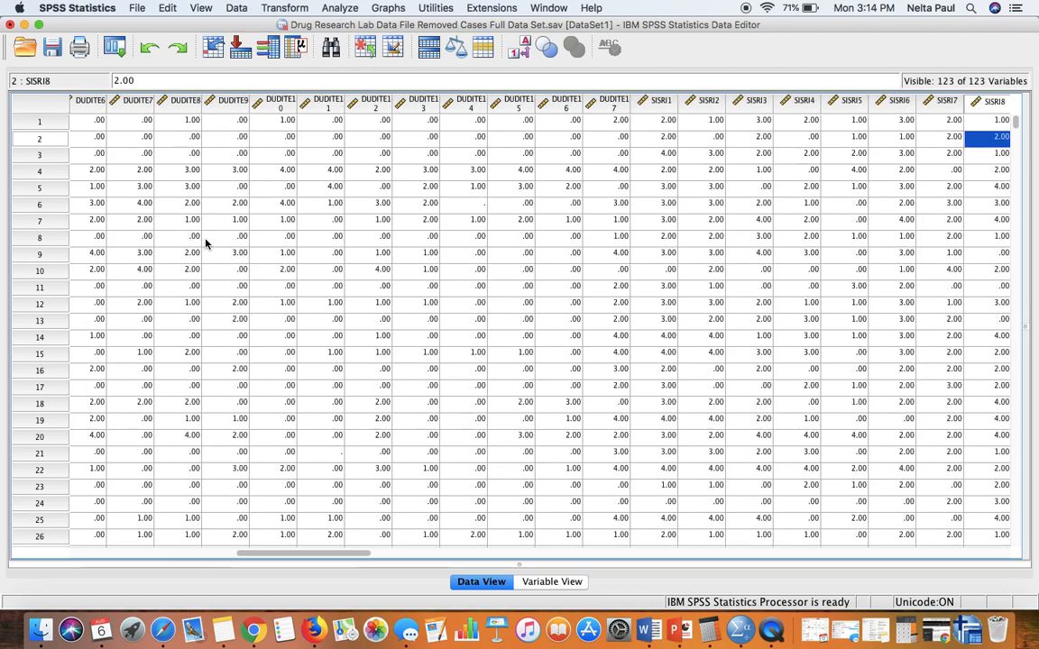
pyautogui.press('Right')
pyautogui.press('Right')
pyautogui.press('Right')
pyautogui.press('Right')
pyautogui.press('Right')
pyautogui.press('Right')
pyautogui.press('Right')
pyautogui.press('Right')
pyautogui.press('Right')
pyautogui.press('Right')
pyautogui.press('Right')
pyautogui.press('Right')
pyautogui.press('Right')
pyautogui.press('Right')
pyautogui.press('Right')
pyautogui.press('Right')
pyautogui.press('Right')
pyautogui.press('Right')
pyautogui.press('Right')
pyautogui.press('Right')
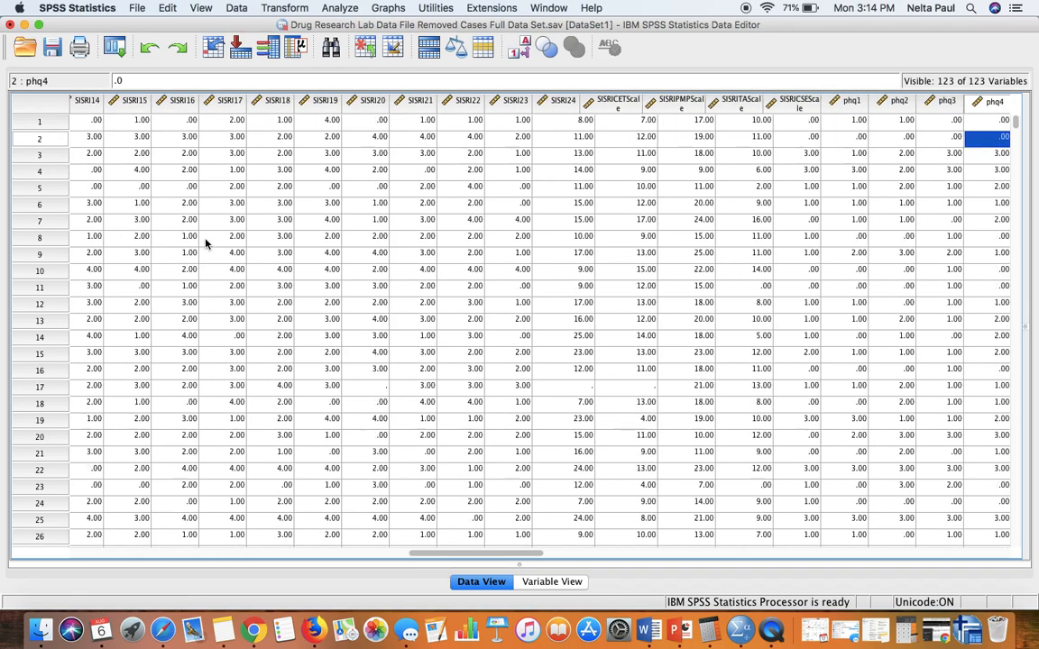
pyautogui.press('Right')
pyautogui.press('Right')
pyautogui.press('Right')
pyautogui.press('Right')
pyautogui.press('Right')
pyautogui.press('Right')
pyautogui.press('Right')
pyautogui.press('Right')
pyautogui.press('Right')
pyautogui.press('Right')
pyautogui.press('Right')
pyautogui.press('Right')
pyautogui.press('Right')
pyautogui.press('Right')
pyautogui.press('Right')
pyautogui.press('Right')
pyautogui.press('Right')
pyautogui.press('Right')
pyautogui.press('Right')
pyautogui.press('Right')
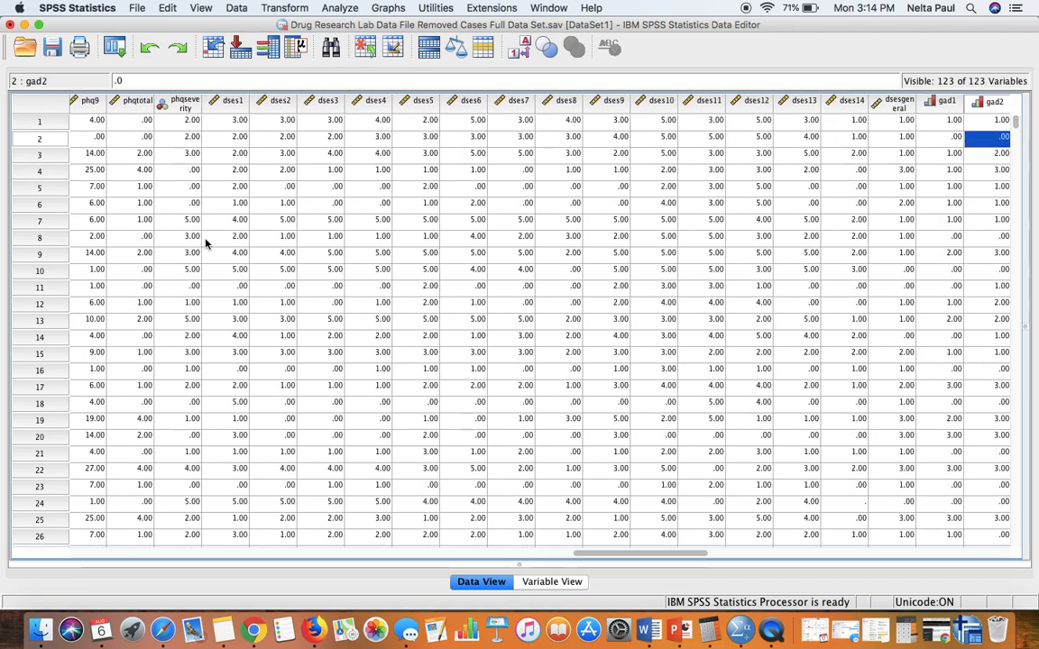
pyautogui.press('Right')
pyautogui.press('Right')
pyautogui.press('Right')
pyautogui.press('Right')
pyautogui.press('Right')
pyautogui.press('Right')
pyautogui.press('Right')
pyautogui.press('Right')
pyautogui.press('Right')
pyautogui.press('Right')
pyautogui.press('Right')
pyautogui.press('Right')
pyautogui.press('Right')
pyautogui.press('Right')
pyautogui.press('Right')
pyautogui.press('Right')
pyautogui.press('Right')
pyautogui.press('Right')
pyautogui.press('Right')
pyautogui.press('Right')
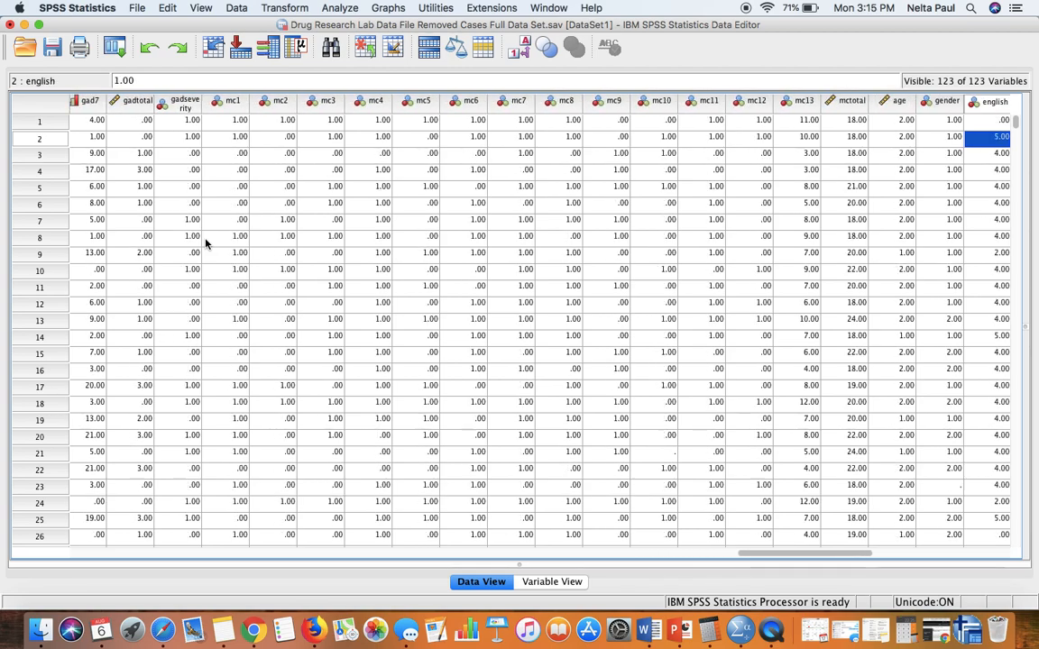
pyautogui.press('Right')
pyautogui.press('Right')
pyautogui.press('Right')
pyautogui.press('Left')
pyautogui.press('Left')
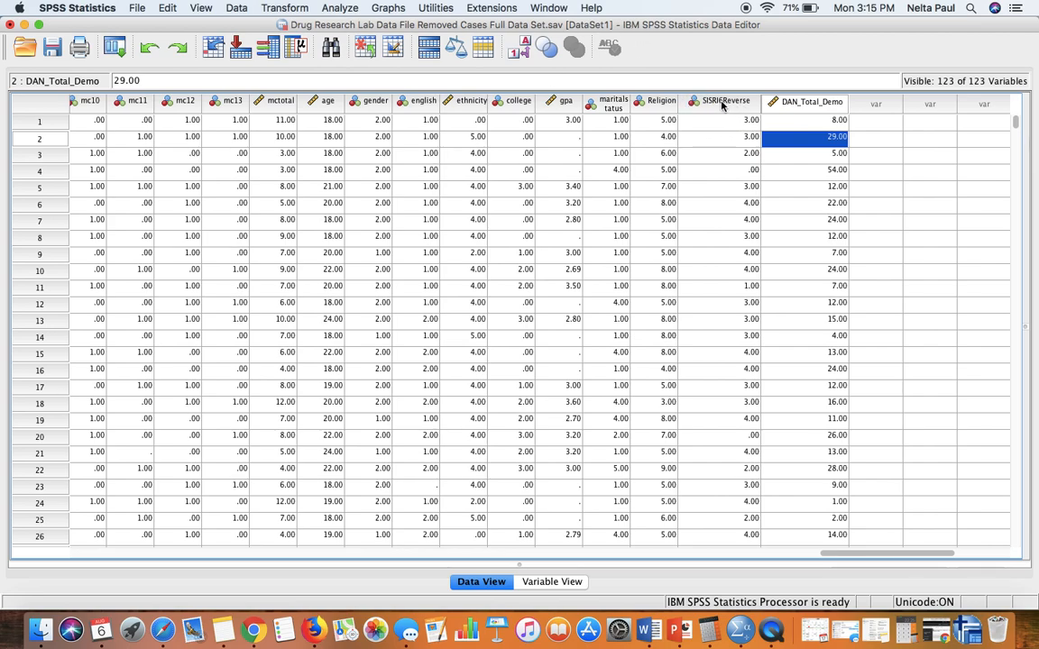
# Start a Recode into Different Variables with SISRI6 as the input variable.
pyautogui.moveTo(721, 106)
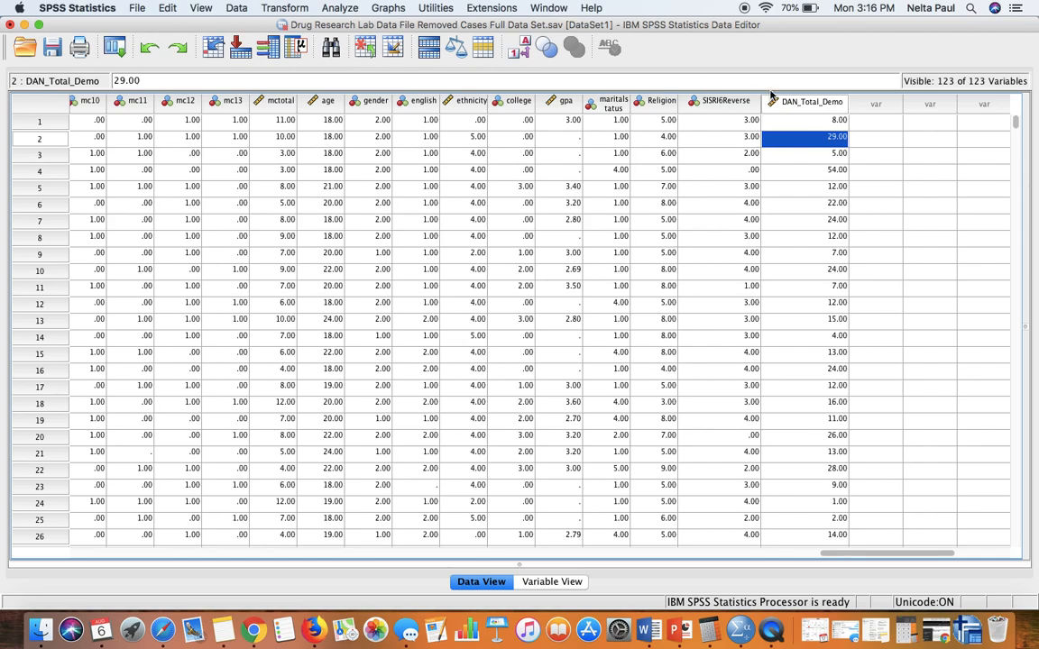
pyautogui.click(278, 9)
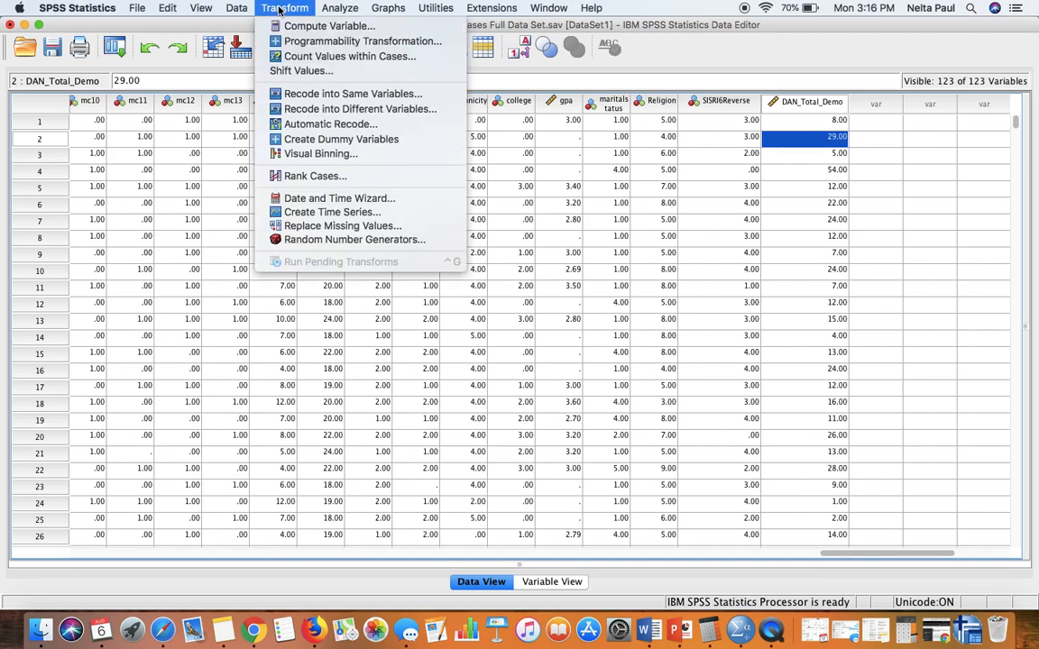
pyautogui.click(319, 110)
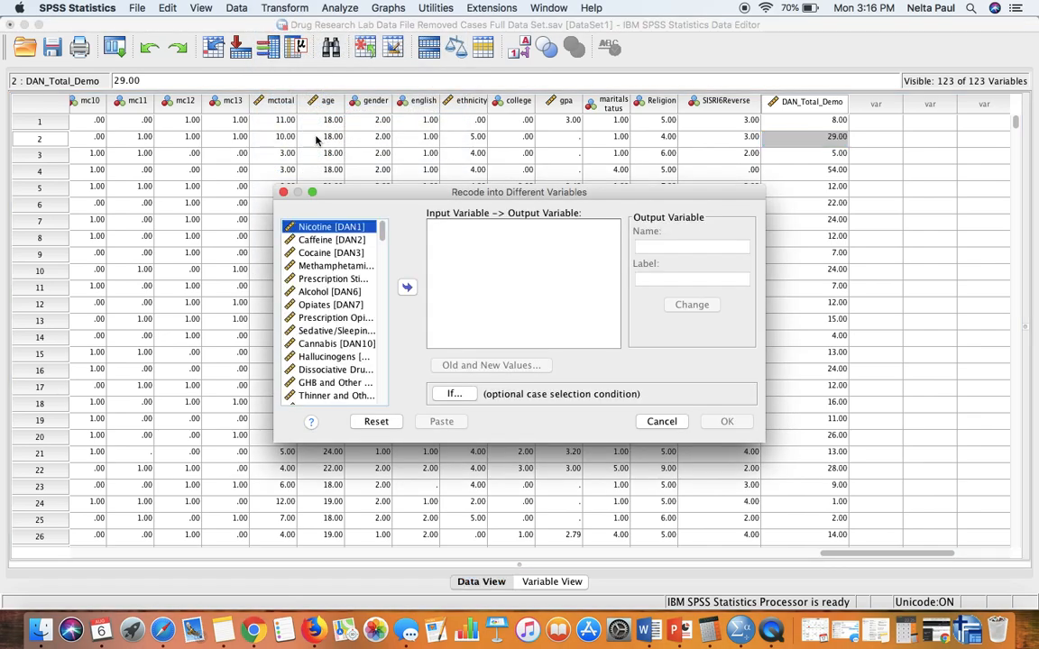
pyautogui.scroll(-15, 324, 354)
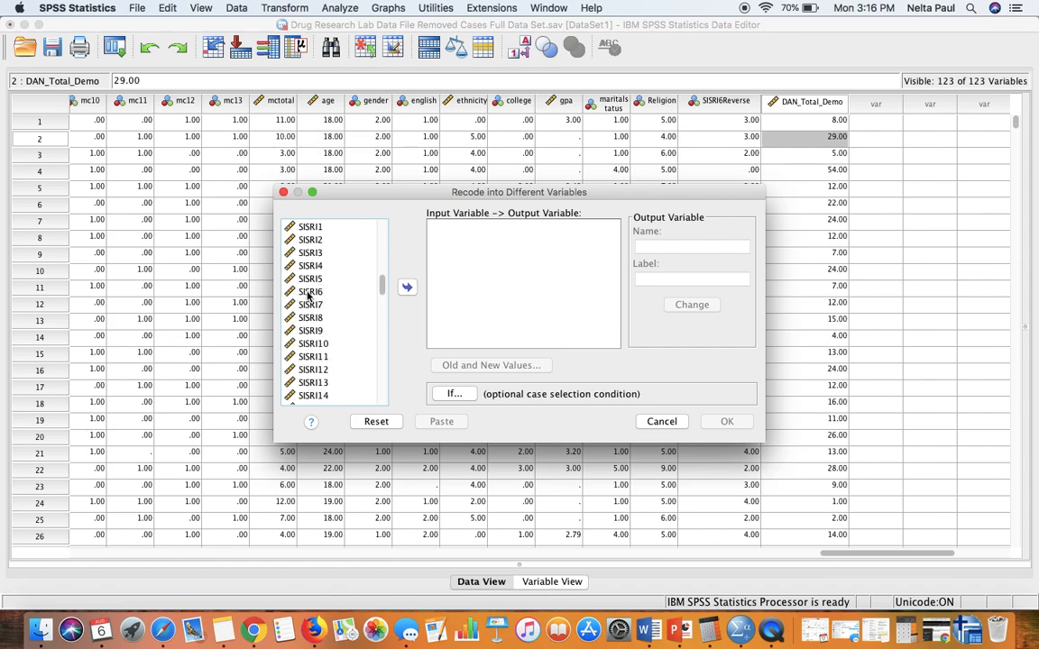
pyautogui.click(307, 292)
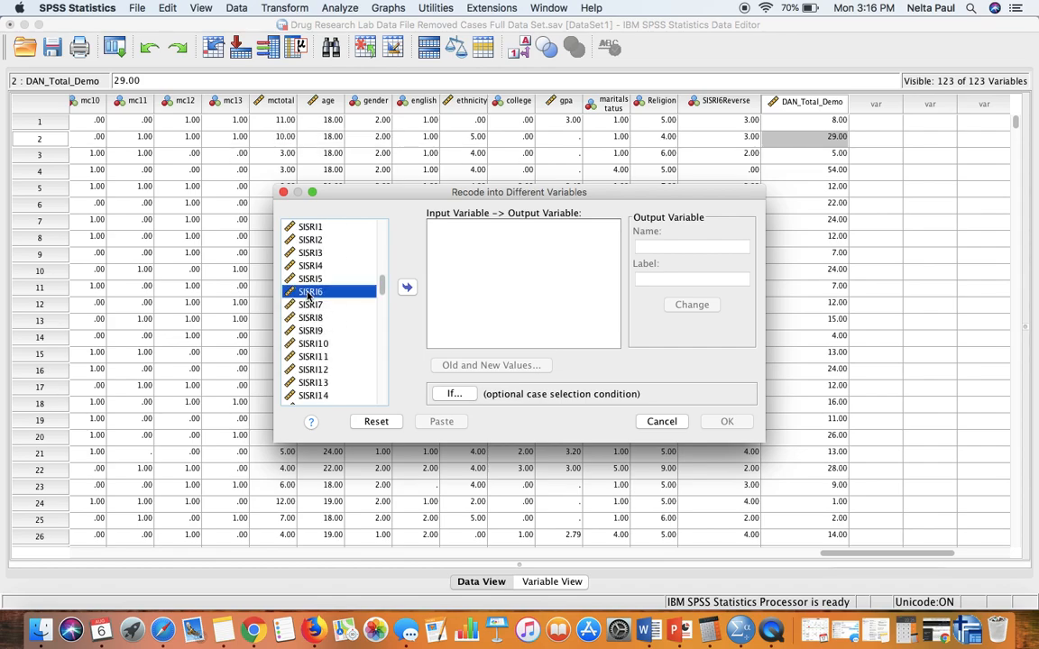
pyautogui.click(408, 287)
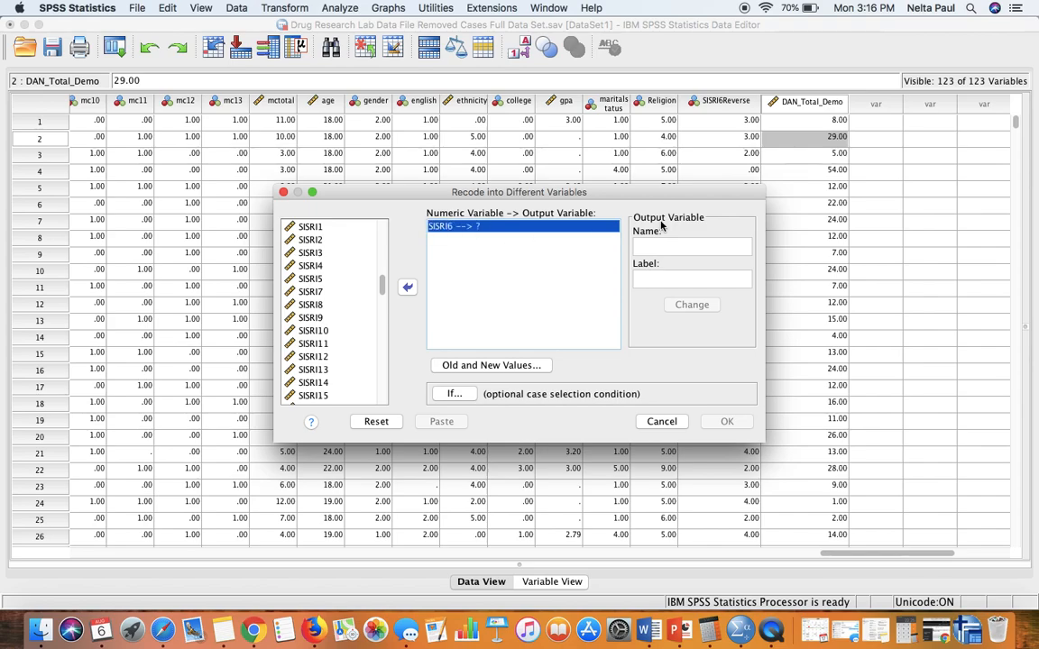
# Name the output variable SISRI6_Rev_Demo and assign it to SISRI6.
pyautogui.click(645, 246)
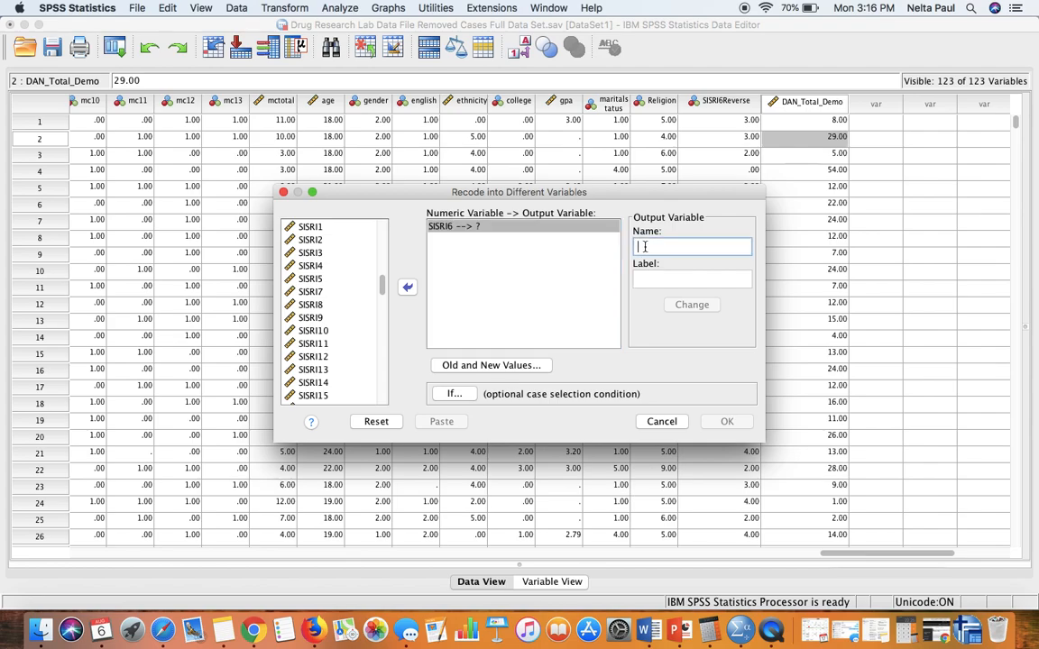
pyautogui.write('SISRI6Rev_Demo')
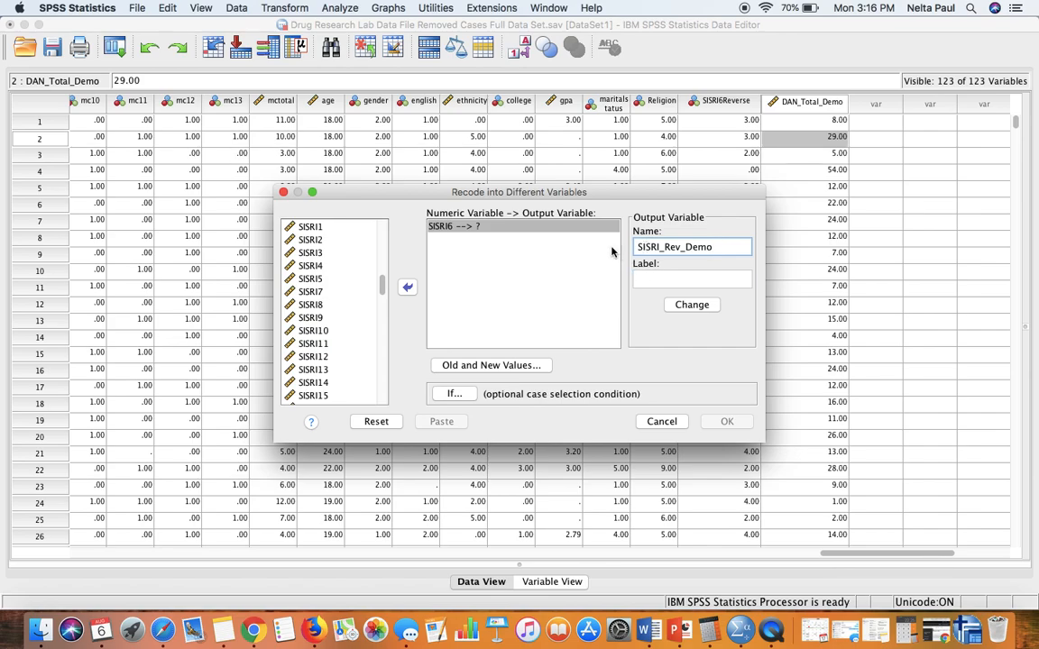
pyautogui.click(661, 247)
pyautogui.write('6')
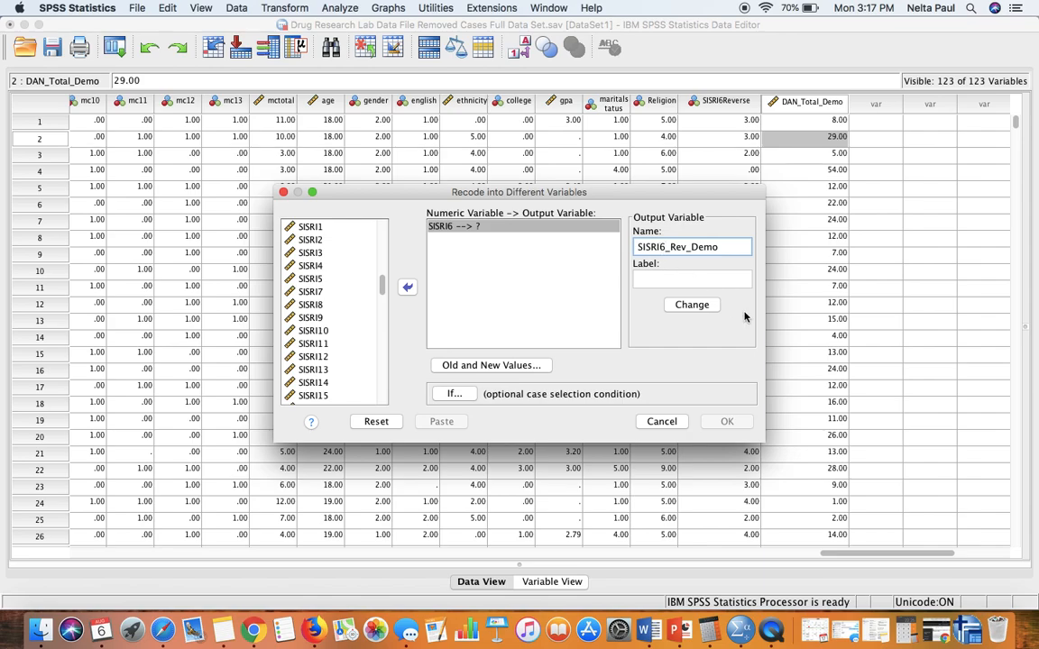
pyautogui.click(439, 228)
pyautogui.click(706, 306)
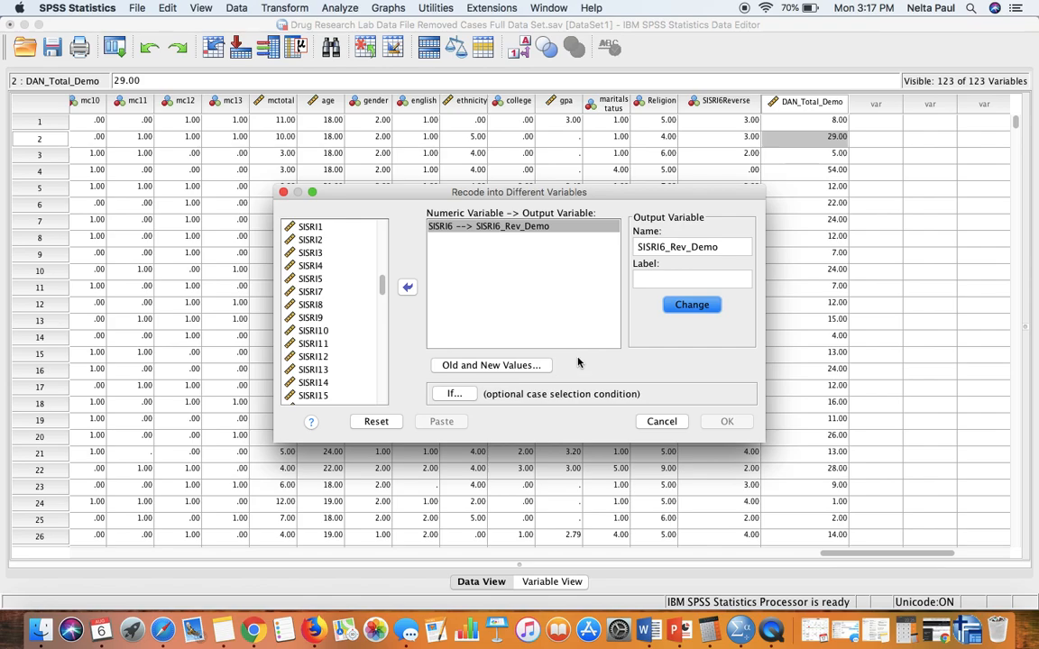
# Define the first reverse-coding rules for SISRI6: old value 0 becomes 4 and old value 1 becomes 3.
pyautogui.click(492, 366)
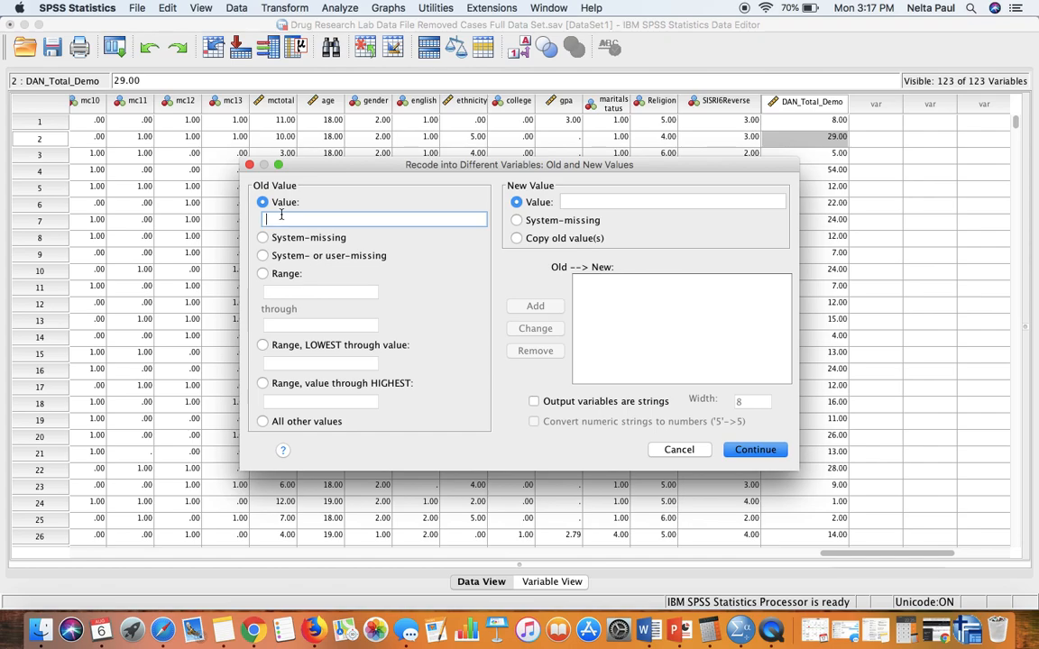
pyautogui.write('0')
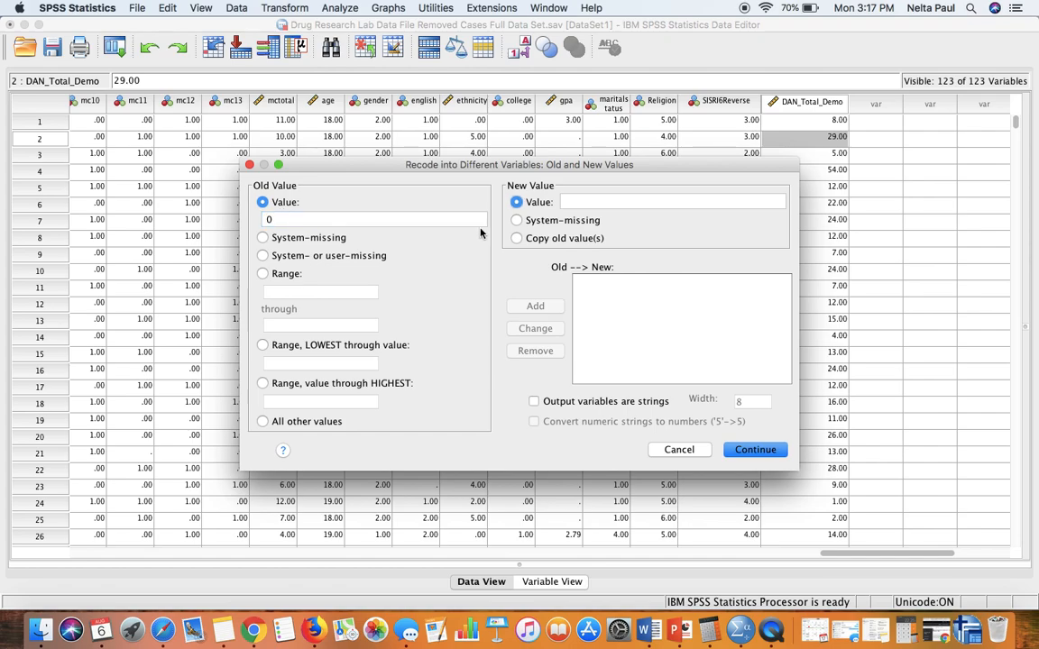
pyautogui.click(577, 204)
pyautogui.write('4')
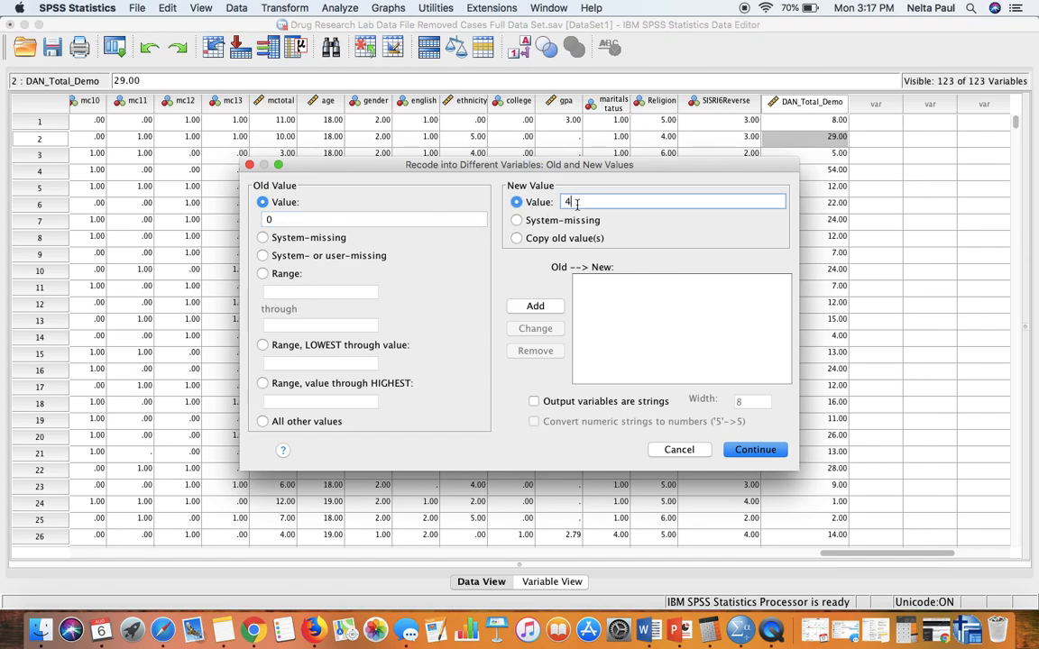
pyautogui.click(535, 306)
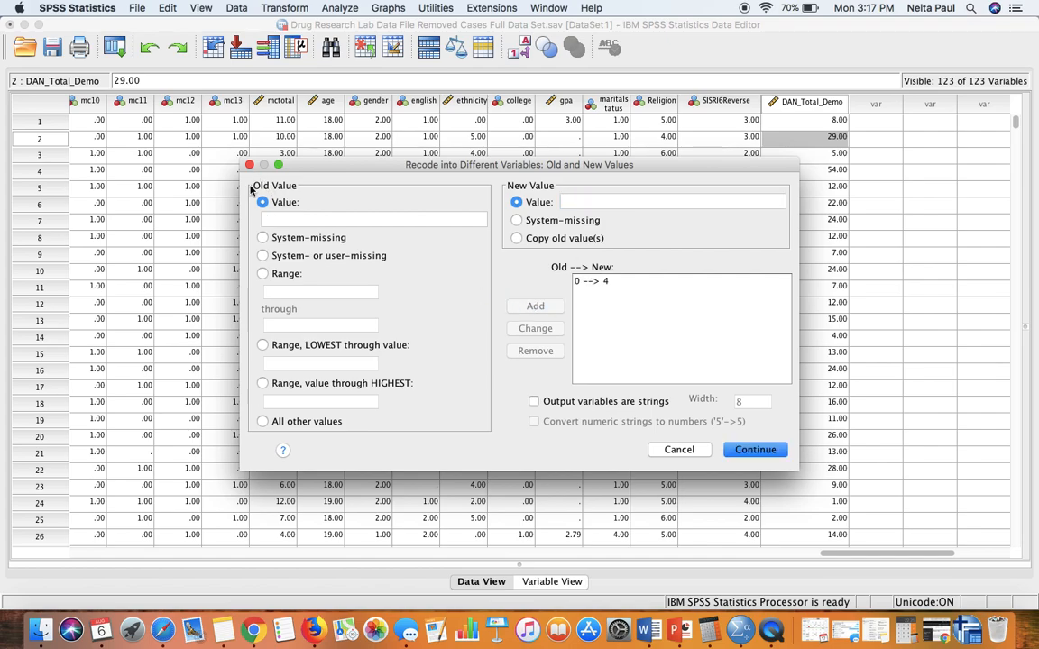
pyautogui.click(265, 217)
pyautogui.write('1')
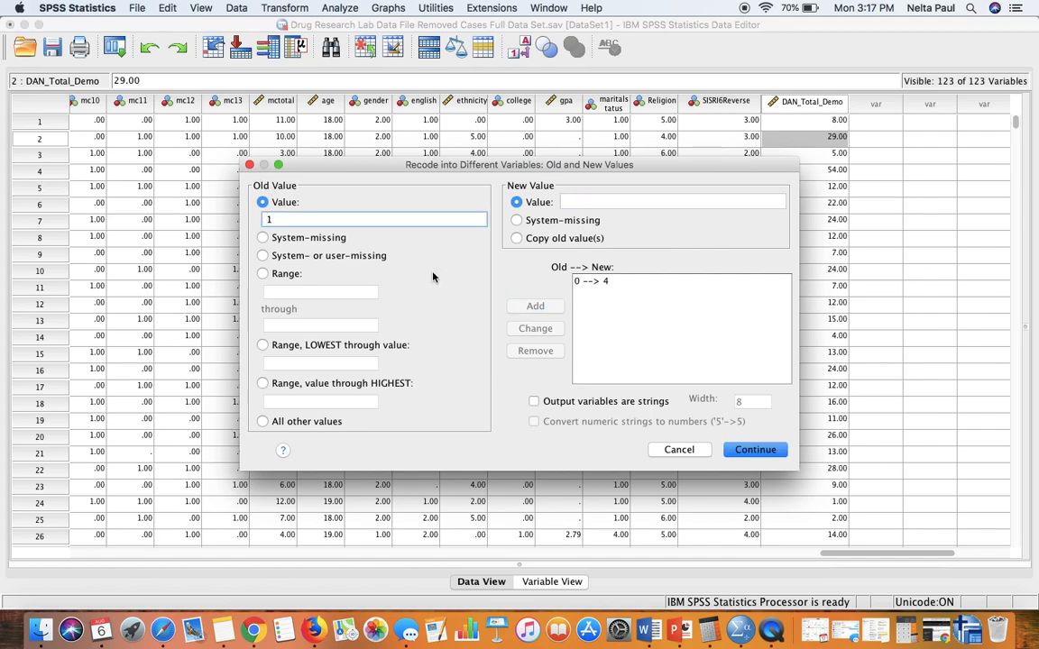
pyautogui.click(575, 201)
pyautogui.write('3')
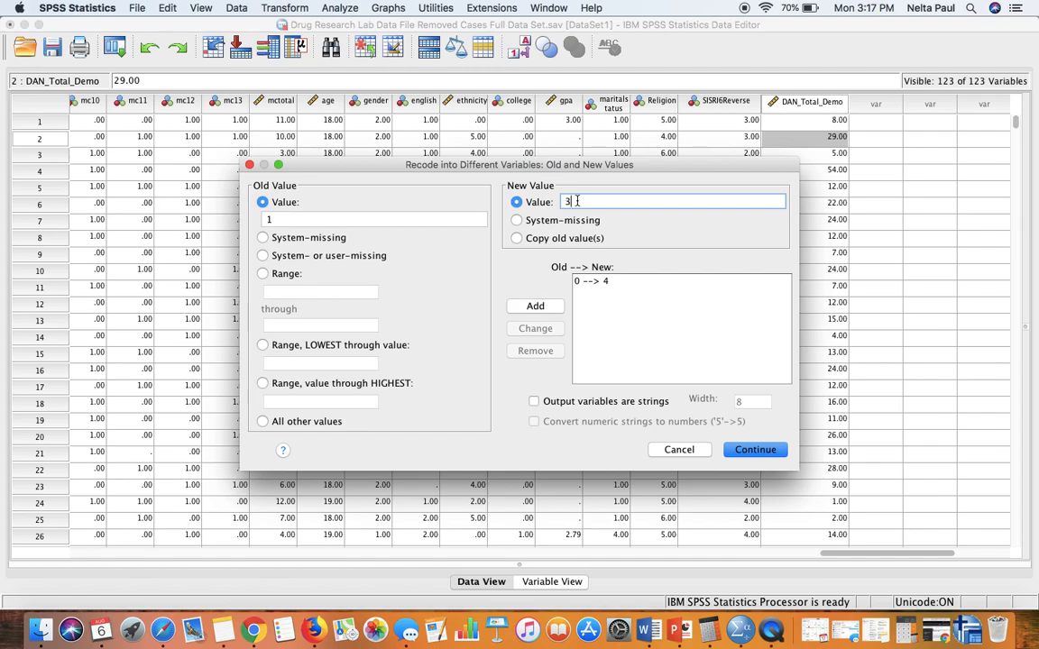
pyautogui.click(534, 306)
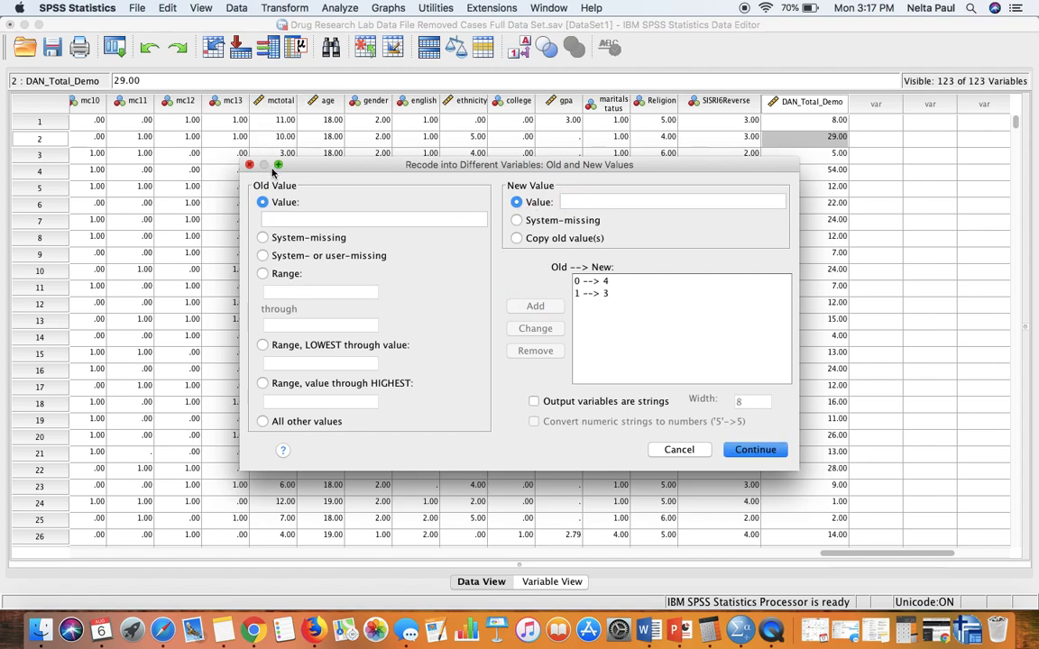
# Add the recode rules that map old value 2 to 2 and old value 3 to 1.
pyautogui.click(287, 216)
pyautogui.write('2')
pyautogui.click(584, 200)
pyautogui.write('2')
pyautogui.click(535, 306)
pyautogui.click(279, 222)
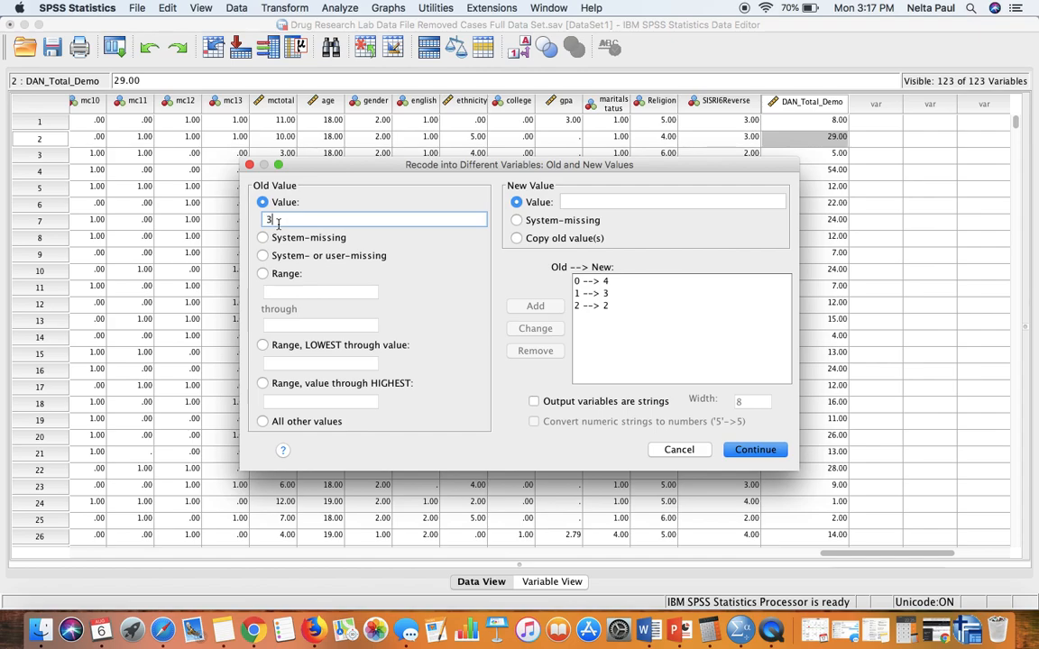
pyautogui.click(568, 200)
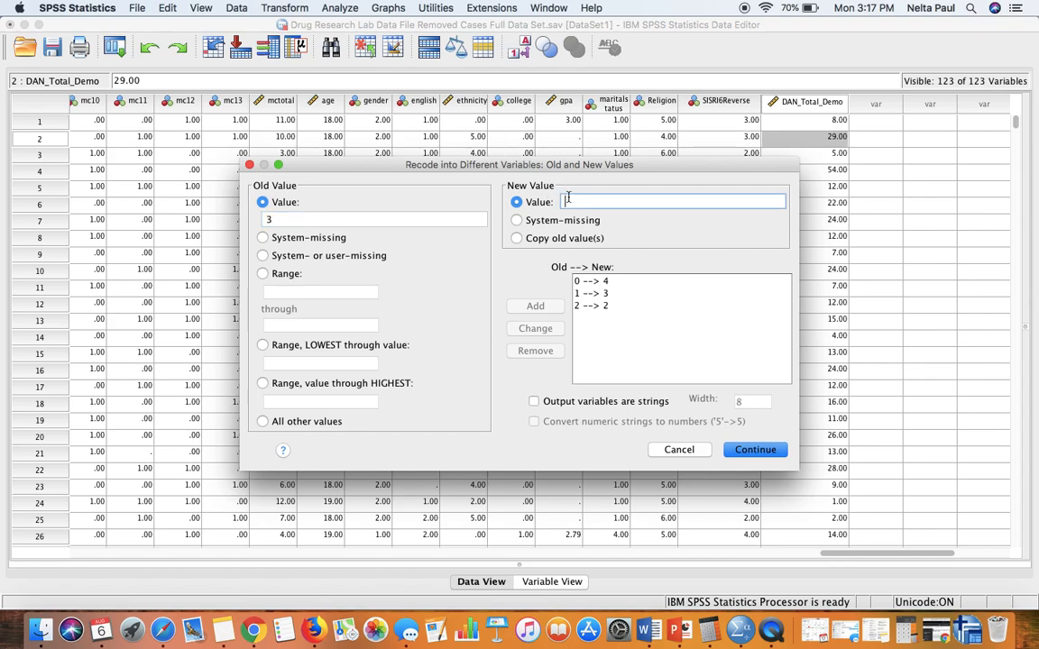
pyautogui.write('1')
pyautogui.click(535, 306)
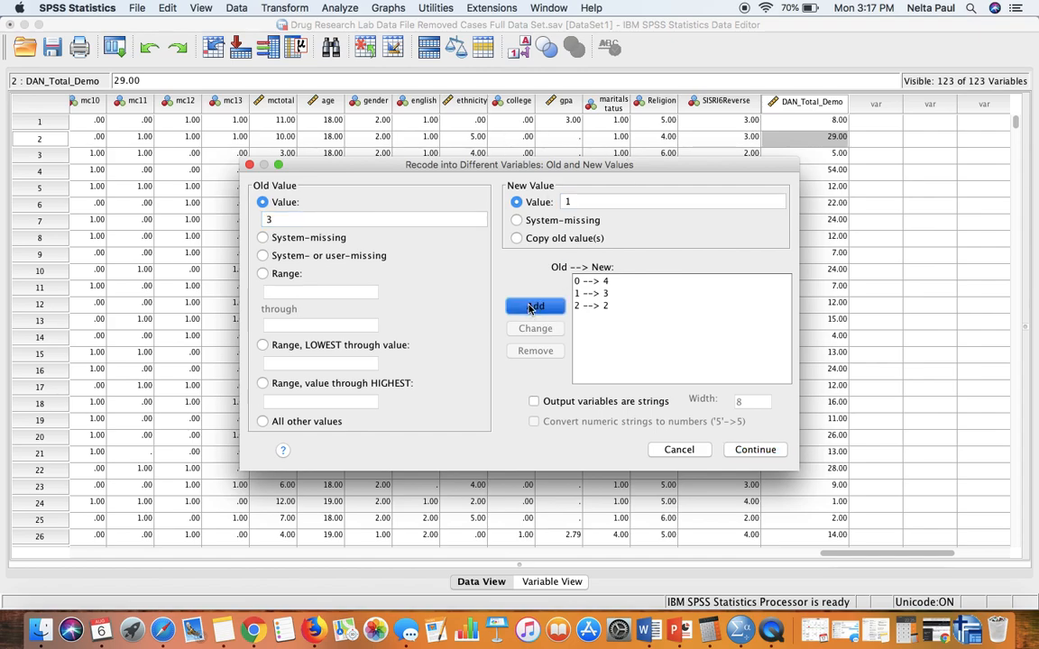
# Add the last recode rule mapping old value 4 to 0, and run the recode.
pyautogui.click(291, 220)
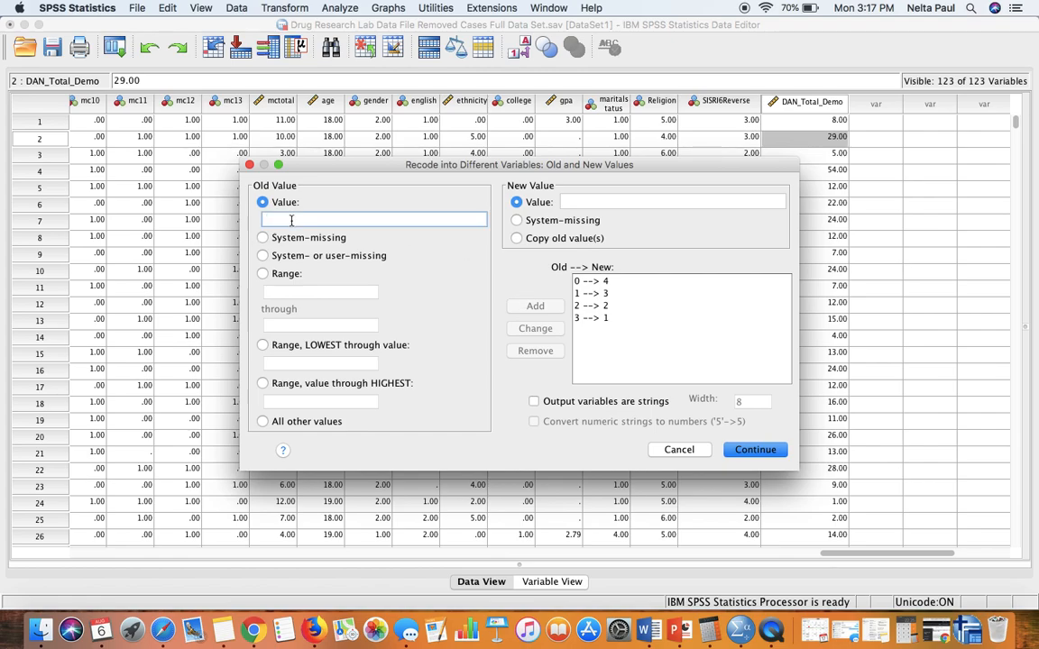
pyautogui.click(577, 201)
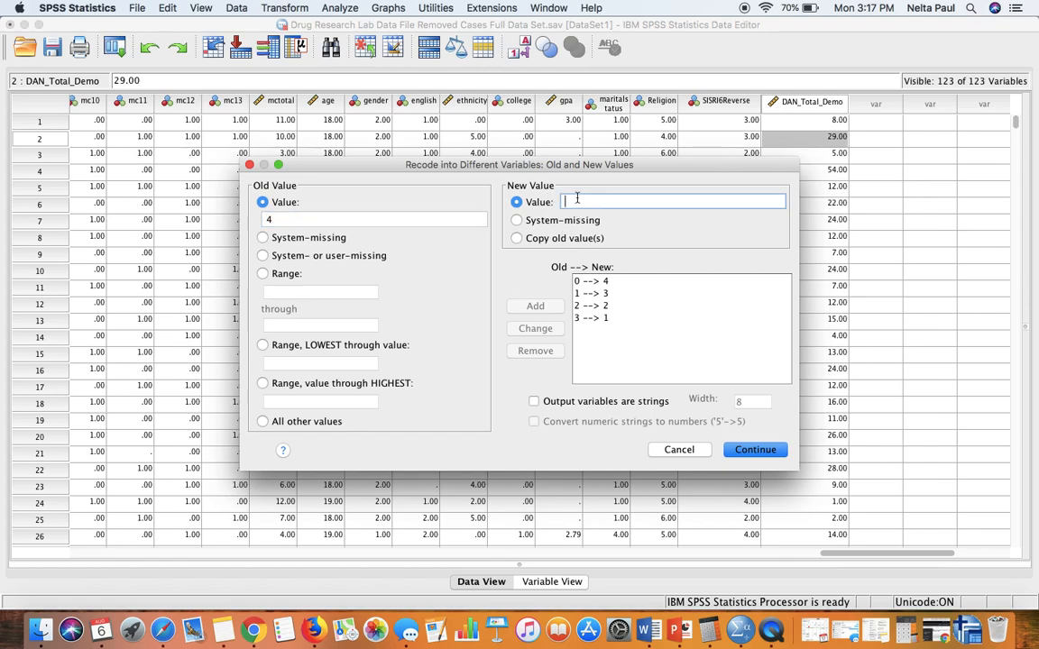
pyautogui.write('0')
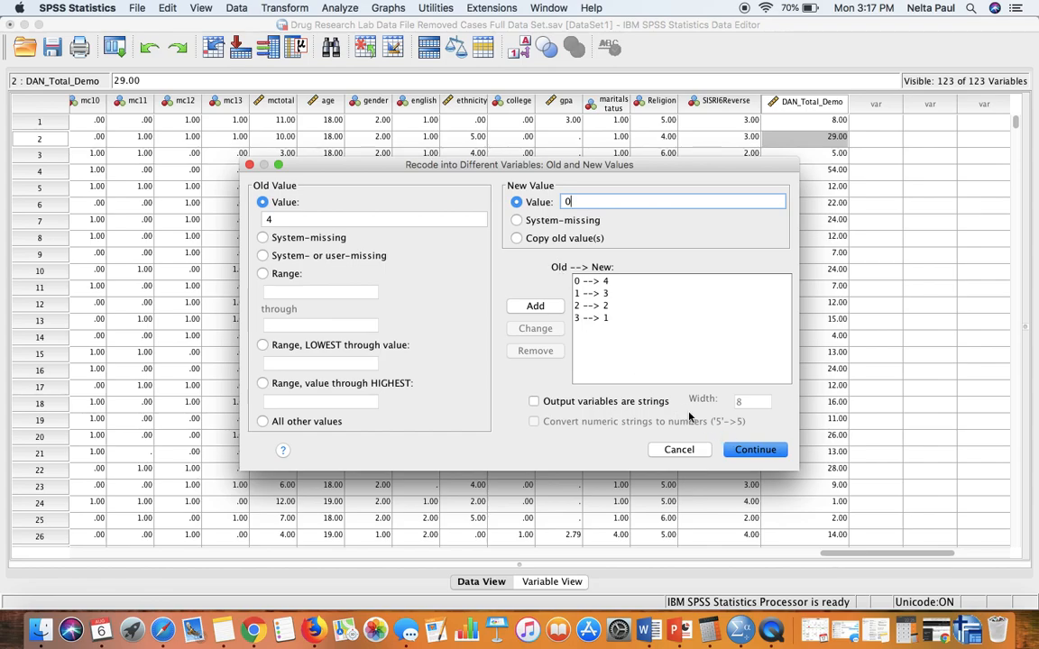
pyautogui.click(533, 306)
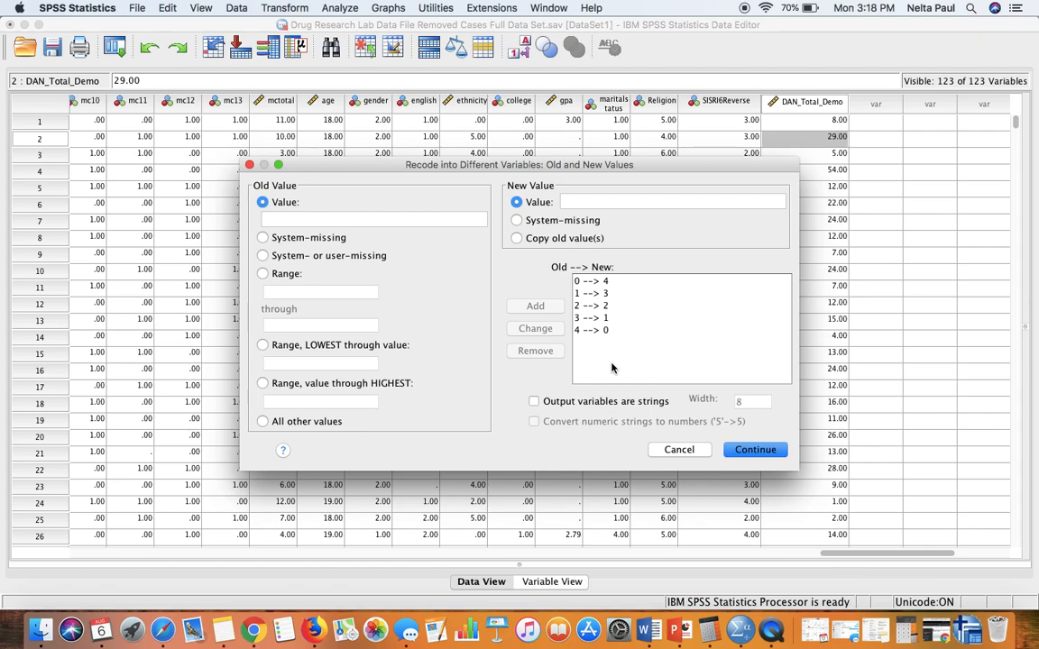
pyautogui.click(739, 449)
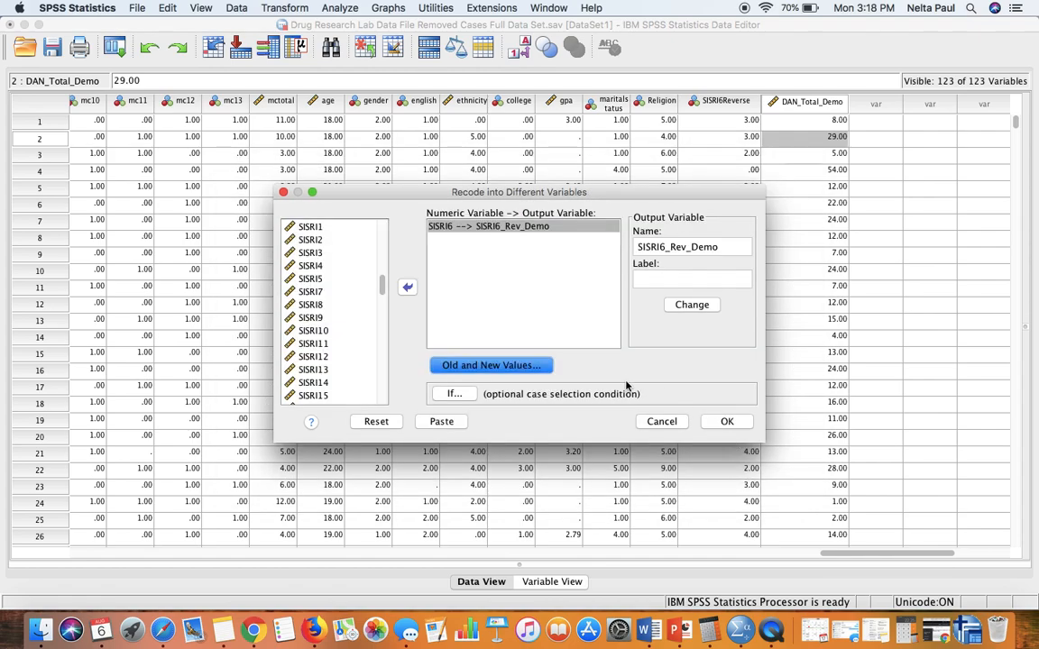
pyautogui.click(727, 421)
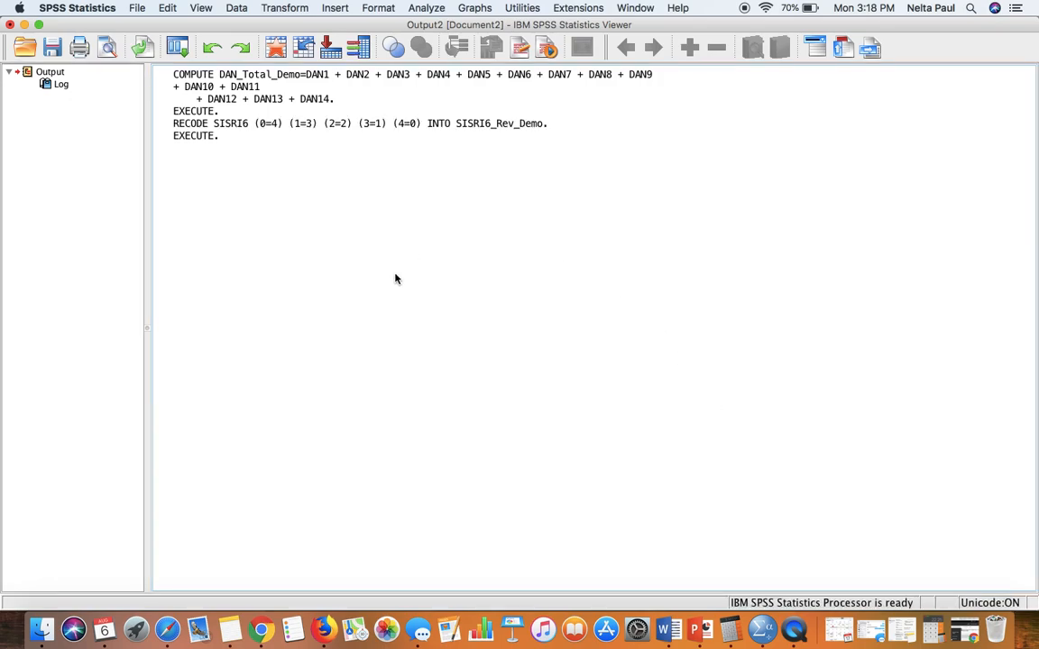
# Review the RECODE syntax in the output log, and compare case 1's SISRI6_Rev_Demo value with its SISRI6Reverse value in the data.
pyautogui.click(203, 128)
pyautogui.click(23, 26)
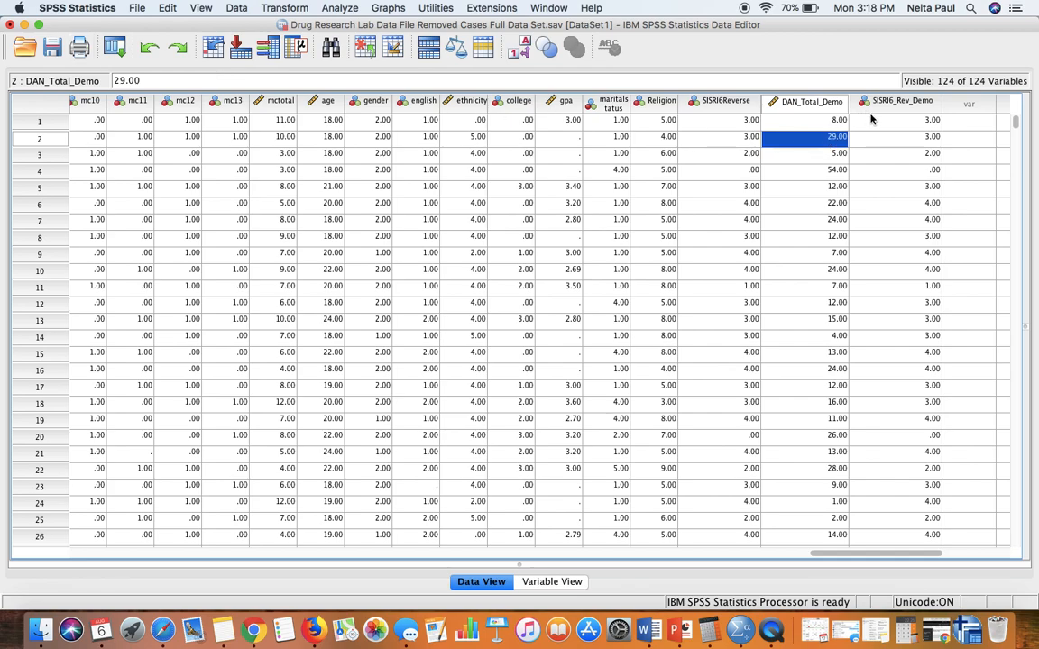
pyautogui.click(871, 120)
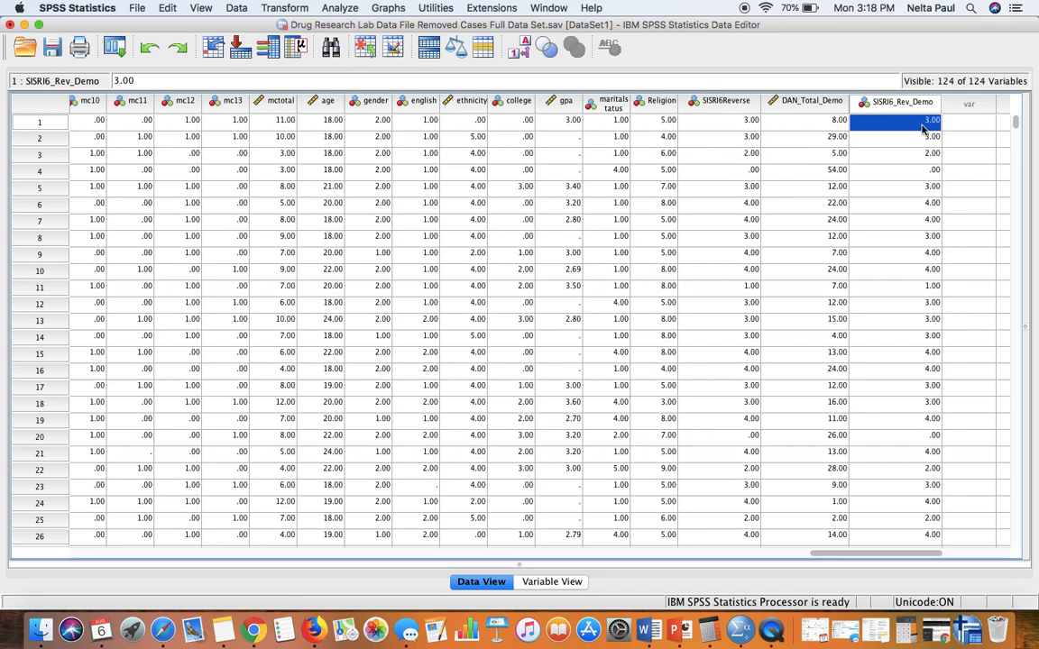
pyautogui.click(721, 124)
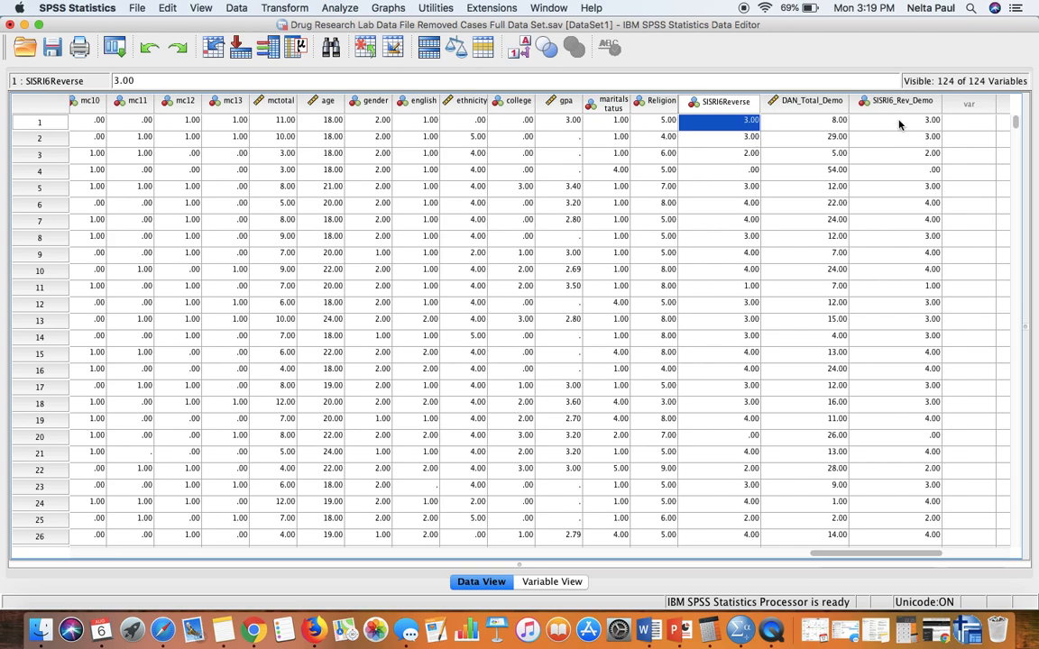
# Compare case 1's SISRI6_Rev_Demo and SISRI6Reverse values with its original SISRI6 score.
pyautogui.click(899, 124)
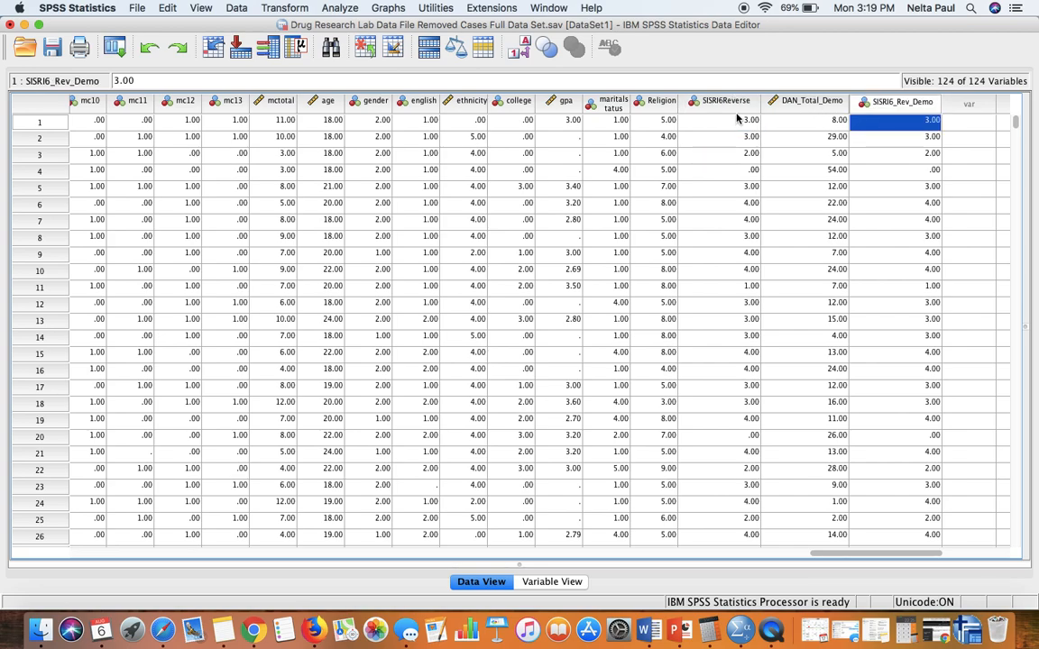
pyautogui.click(718, 123)
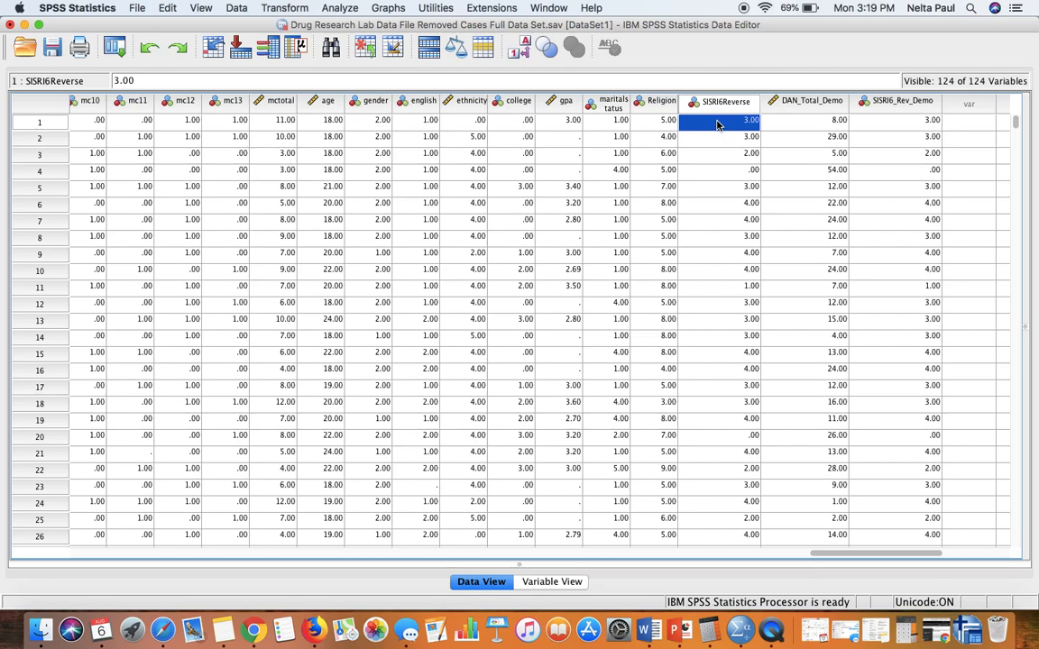
pyautogui.press('Left')
pyautogui.press('Left')
pyautogui.press('Left')
pyautogui.press('Left')
pyautogui.press('Left')
pyautogui.press('Left')
pyautogui.press('Left')
pyautogui.press('Left')
pyautogui.press('Left')
pyautogui.press('Left')
pyautogui.press('Left')
pyautogui.press('Left')
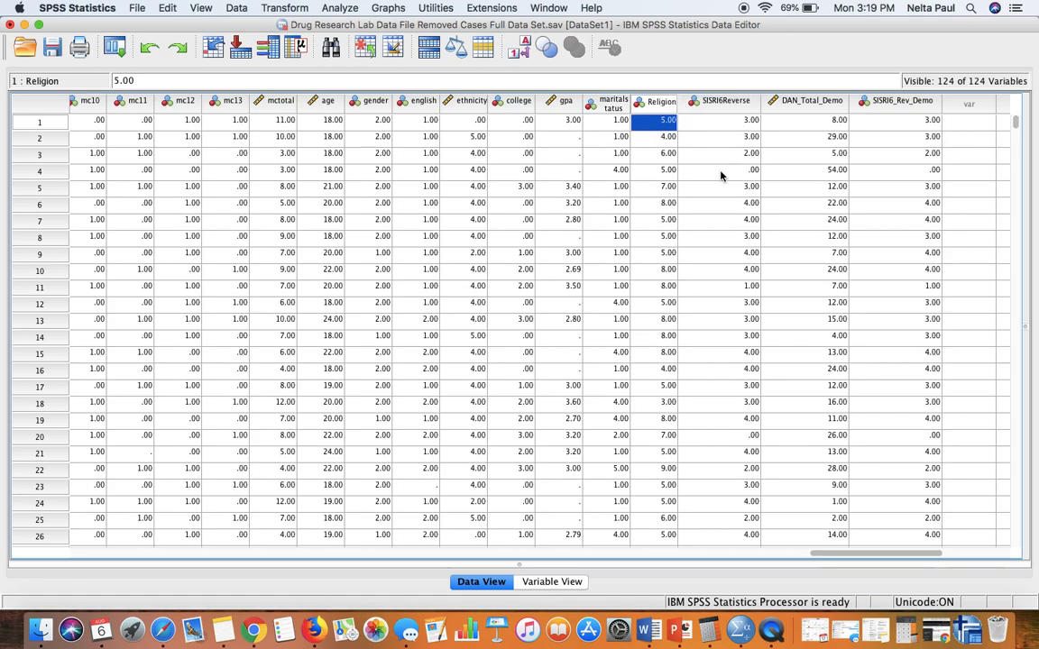
pyautogui.press('Left')
pyautogui.press('Left')
pyautogui.press('Left')
pyautogui.press('Left')
pyautogui.press('Left')
pyautogui.press('Left')
pyautogui.press('Left')
pyautogui.press('Left')
pyautogui.press('Left')
pyautogui.press('Left')
pyautogui.press('Left')
pyautogui.press('Left')
pyautogui.press('Left')
pyautogui.press('Left')
pyautogui.press('Left')
pyautogui.press('Left')
pyautogui.press('Left')
pyautogui.press('Left')
pyautogui.press('Left')
pyautogui.press('Left')
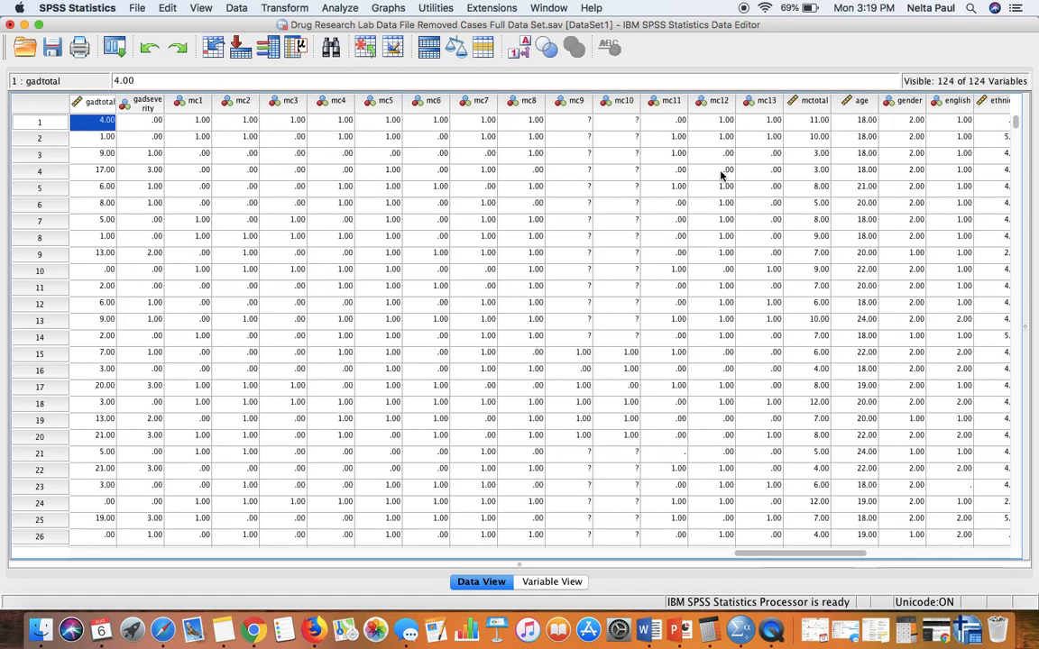
pyautogui.press('Left')
pyautogui.press('Left')
pyautogui.press('Left')
pyautogui.press('Left')
pyautogui.press('Left')
pyautogui.press('Left')
pyautogui.press('Left')
pyautogui.press('Left')
pyautogui.press('Left')
pyautogui.press('Left')
pyautogui.press('Left')
pyautogui.press('Left')
pyautogui.press('Left')
pyautogui.press('Left')
pyautogui.press('Left')
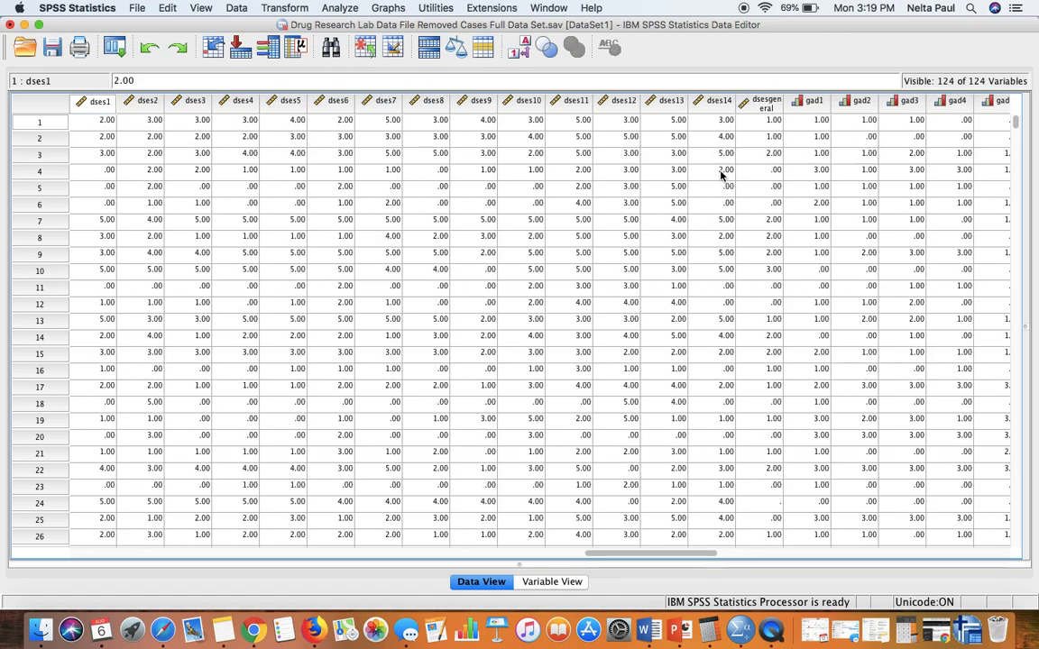
pyautogui.press('Left')
pyautogui.press('Left')
pyautogui.press('Left')
pyautogui.press('Left')
pyautogui.press('Left')
pyautogui.press('Left')
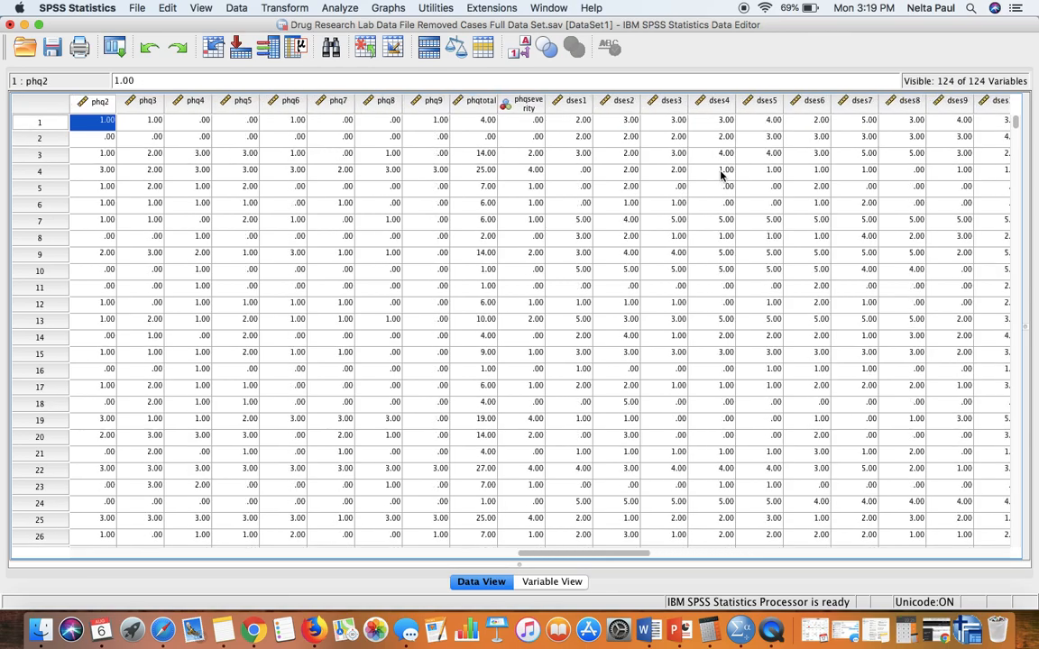
pyautogui.press('Left')
pyautogui.press('Left')
pyautogui.press('Left')
pyautogui.press('Left')
pyautogui.press('Left')
pyautogui.press('Left')
pyautogui.press('Left')
pyautogui.press('Left')
pyautogui.press('Left')
pyautogui.press('Left')
pyautogui.press('Left')
pyautogui.press('Left')
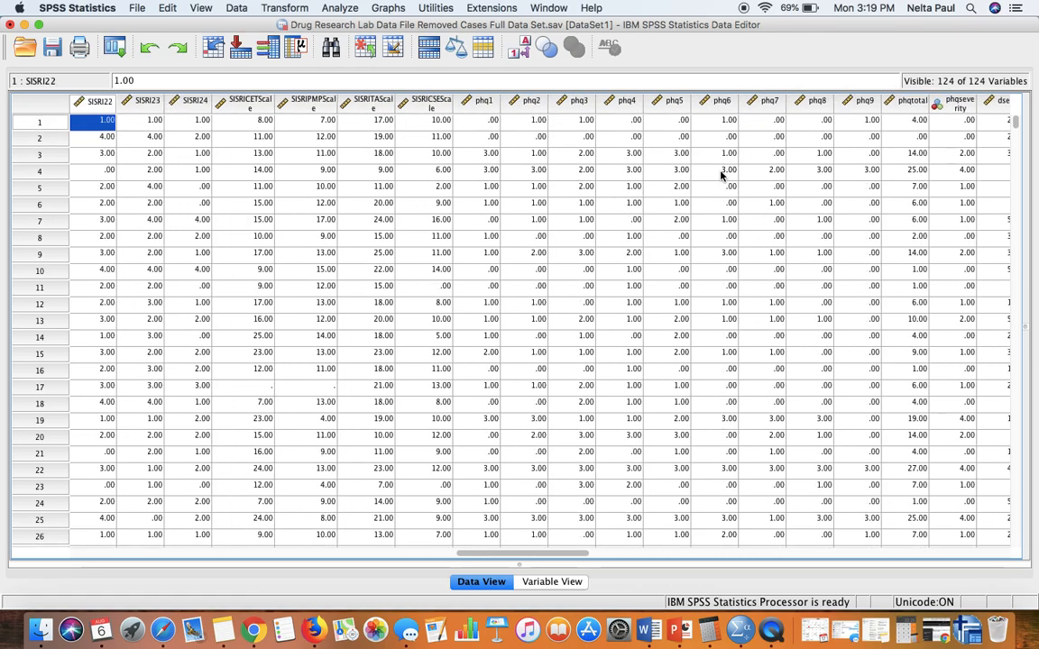
pyautogui.press('Left')
pyautogui.press('Left')
pyautogui.press('Left')
pyautogui.press('Left')
pyautogui.press('Left')
pyautogui.press('Left')
pyautogui.press('Left')
pyautogui.press('Left')
pyautogui.press('Left')
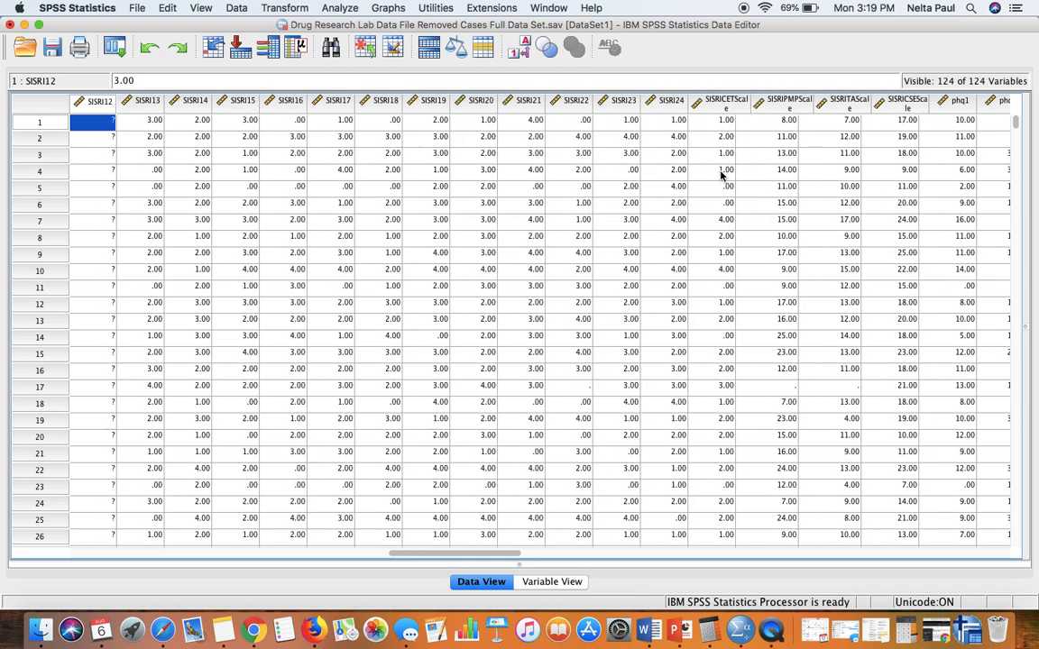
pyautogui.press('Left')
pyautogui.press('Left')
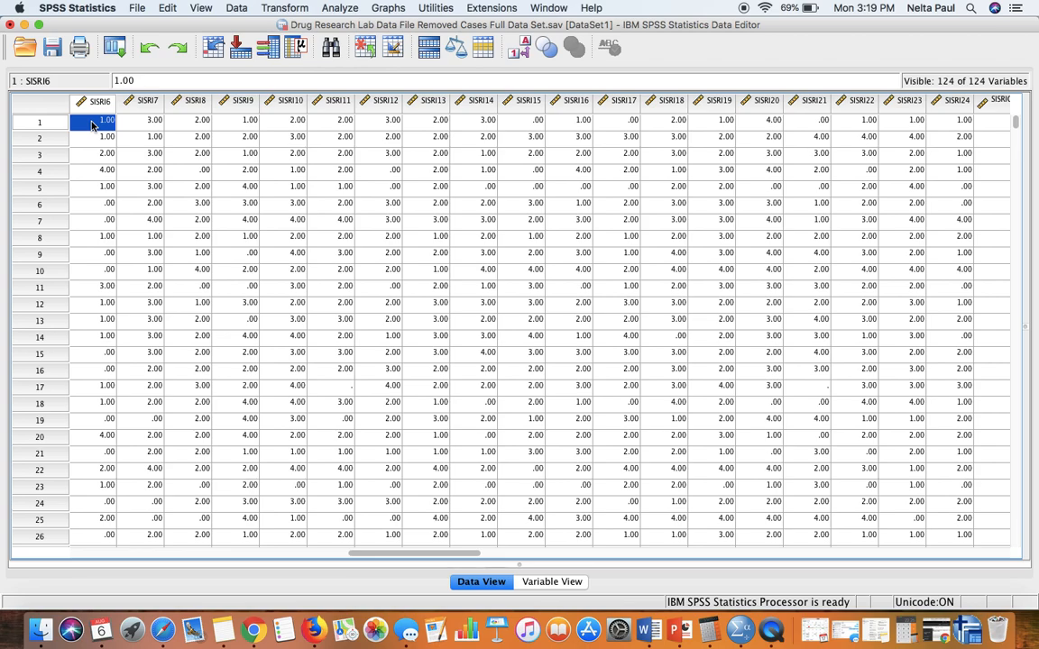
# Look up the original SISRI6 score of case 531 as a second check of the reverse coding.
pyautogui.scroll(-15, 167, 242)
pyautogui.hscroll(3, 167, 241)
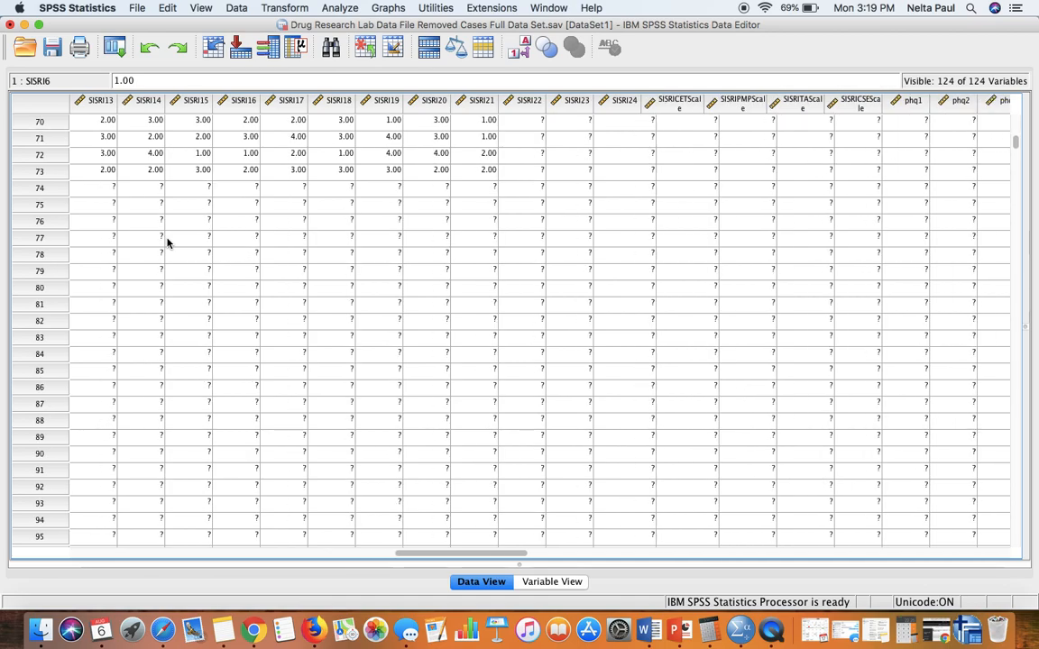
pyautogui.scroll(-20, 167, 241)
pyautogui.hscroll(3, 167, 242)
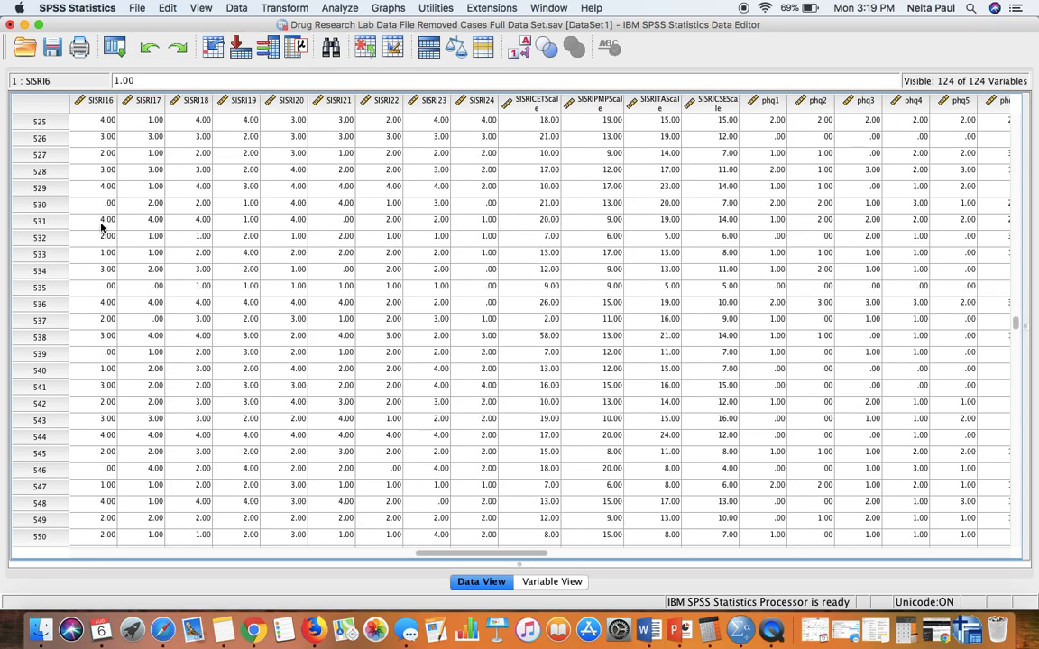
pyautogui.click(102, 223)
pyautogui.press('Left')
pyautogui.press('Left')
pyautogui.press('Left')
pyautogui.press('Left')
pyautogui.press('Left')
pyautogui.press('Left')
pyautogui.press('Left')
pyautogui.press('Left')
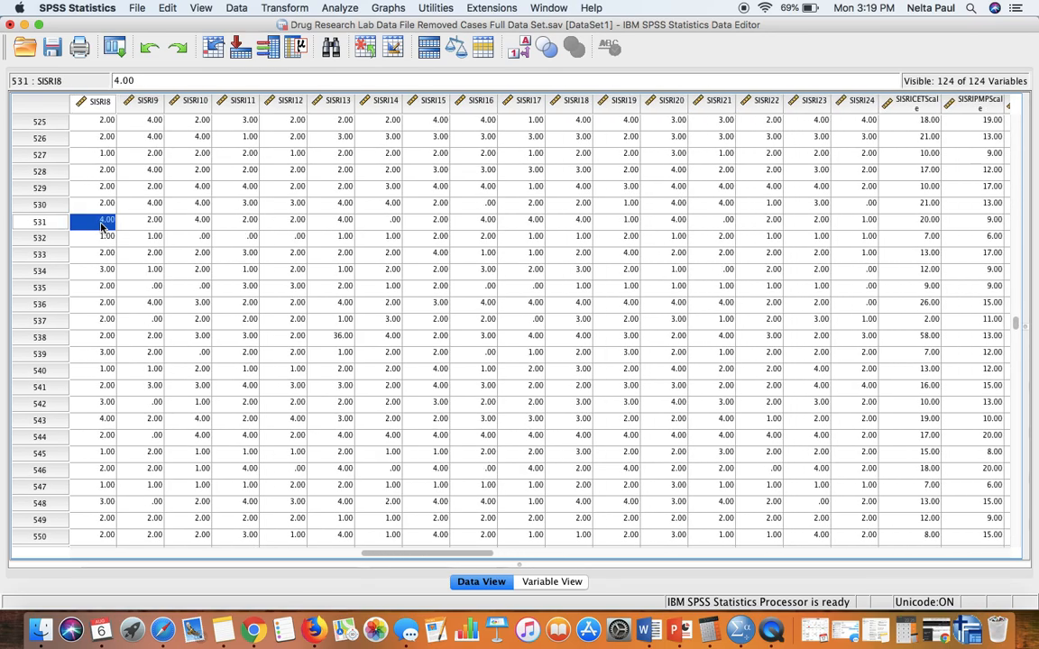
pyautogui.press('Left')
pyautogui.press('Left')
pyautogui.press('Left')
pyautogui.press('Right')
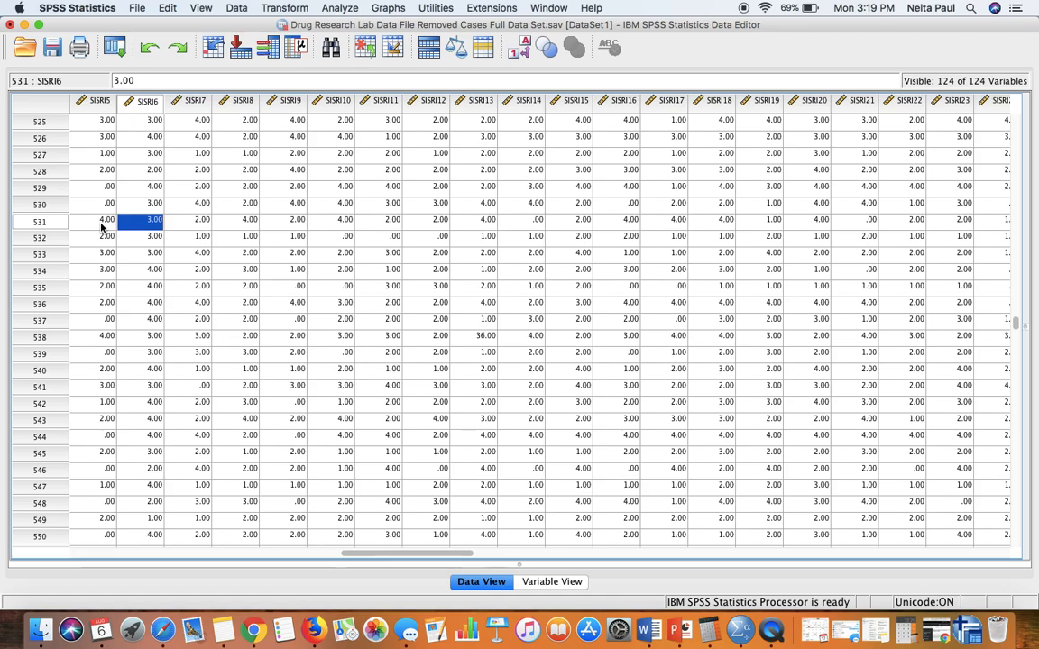
# Check case 531's SISRI6_Rev_Demo value against its SISRI6Reverse value and original SISRI6 score.
pyautogui.press('Right')
pyautogui.press('Right')
pyautogui.press('Right')
pyautogui.press('Right')
pyautogui.press('Right')
pyautogui.press('Right')
pyautogui.press('Right')
pyautogui.press('Right')
pyautogui.press('Right')
pyautogui.press('Right')
pyautogui.press('Right')
pyautogui.press('Right')
pyautogui.press('Right')
pyautogui.press('Right')
pyautogui.press('Right')
pyautogui.press('Right')
pyautogui.press('Right')
pyautogui.press('Right')
pyautogui.press('Right')
pyautogui.press('Right')
pyautogui.press('Right')
pyautogui.press('Right')
pyautogui.press('Right')
pyautogui.press('Right')
pyautogui.press('Right')
pyautogui.press('Right')
pyautogui.press('Right')
pyautogui.press('Right')
pyautogui.press('Right')
pyautogui.press('Right')
pyautogui.press('Right')
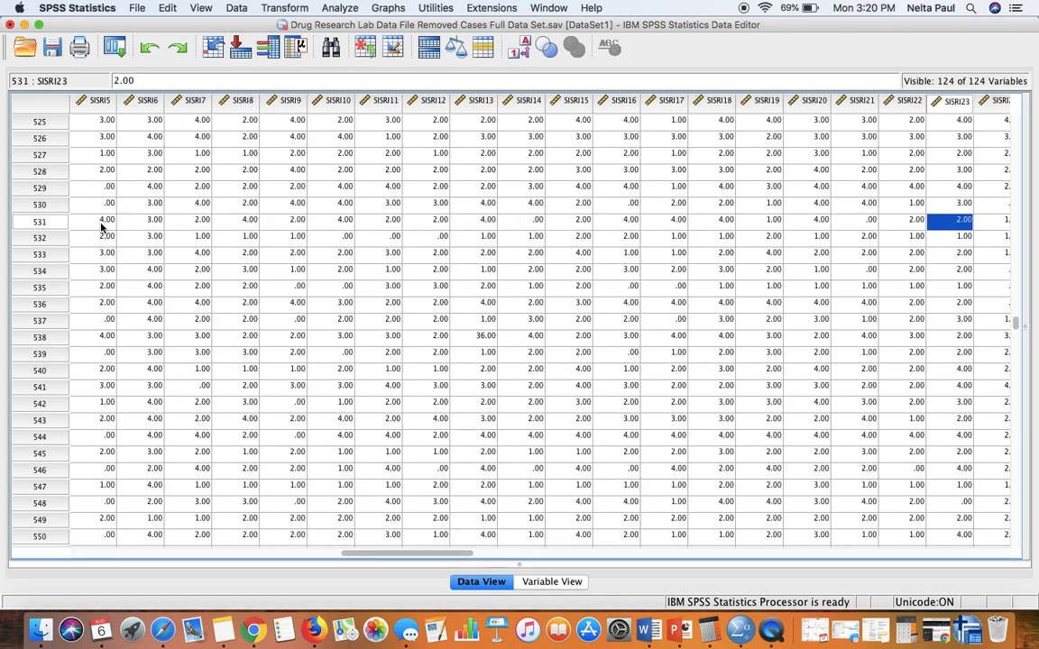
pyautogui.press('Right')
pyautogui.press('Right')
pyautogui.press('Right')
pyautogui.press('Right')
pyautogui.press('Right')
pyautogui.press('Right')
pyautogui.press('Right')
pyautogui.press('Right')
pyautogui.press('Right')
pyautogui.press('Right')
pyautogui.press('Right')
pyautogui.press('Right')
pyautogui.press('Right')
pyautogui.press('Right')
pyautogui.press('Right')
pyautogui.press('Right')
pyautogui.press('Right')
pyautogui.press('Right')
pyautogui.press('Right')
pyautogui.press('Right')
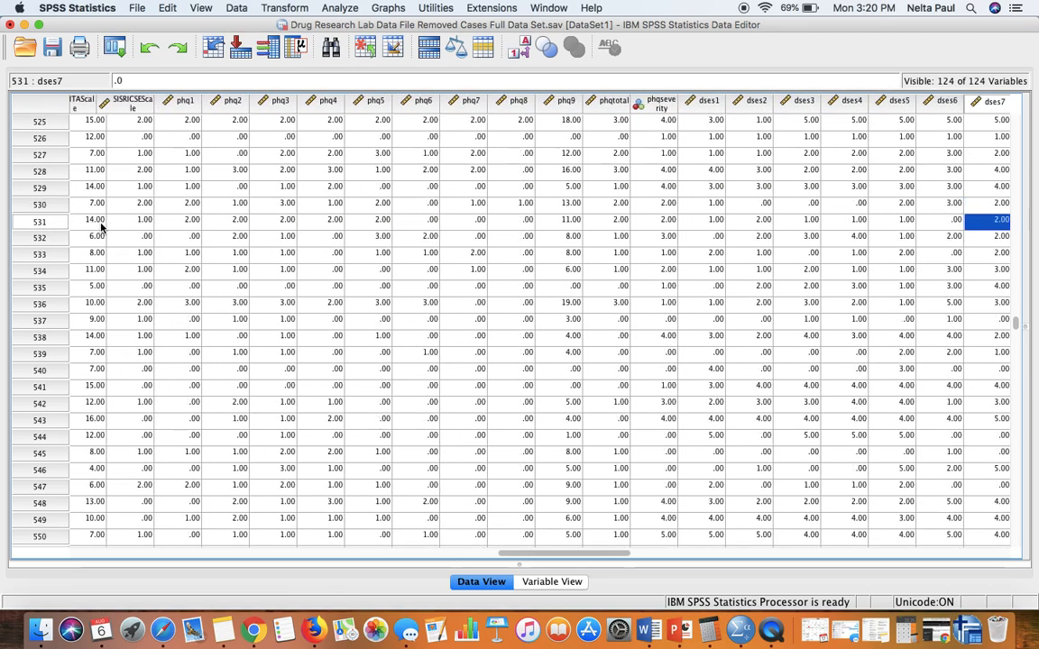
pyautogui.press('Right')
pyautogui.press('Right')
pyautogui.press('Right')
pyautogui.press('Right')
pyautogui.press('Right')
pyautogui.press('Right')
pyautogui.press('Right')
pyautogui.press('Right')
pyautogui.press('Right')
pyautogui.press('Right')
pyautogui.press('Right')
pyautogui.press('Right')
pyautogui.press('Right')
pyautogui.press('Right')
pyautogui.press('Right')
pyautogui.press('Right')
pyautogui.press('Right')
pyautogui.press('Right')
pyautogui.press('Right')
pyautogui.press('Right')
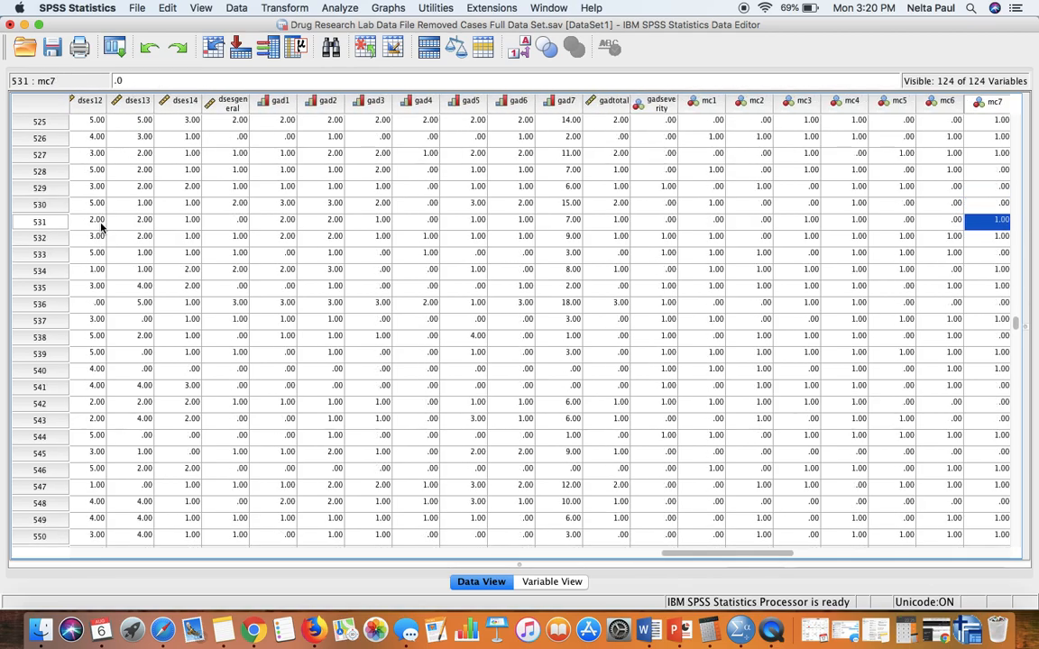
pyautogui.press('Right')
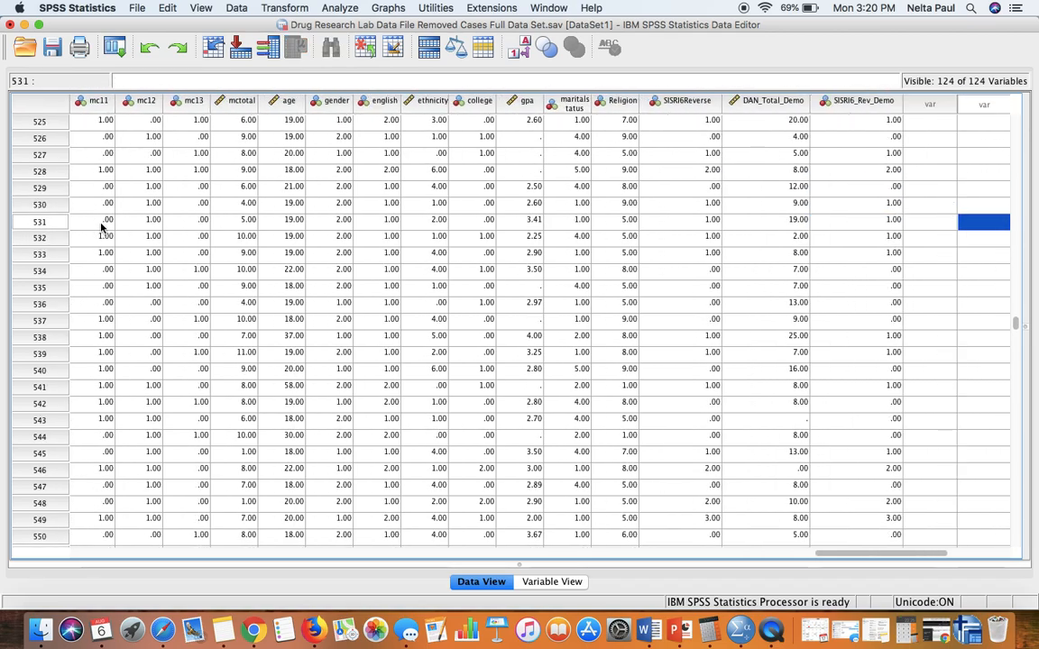
pyautogui.press('Left')
pyautogui.press('Left')
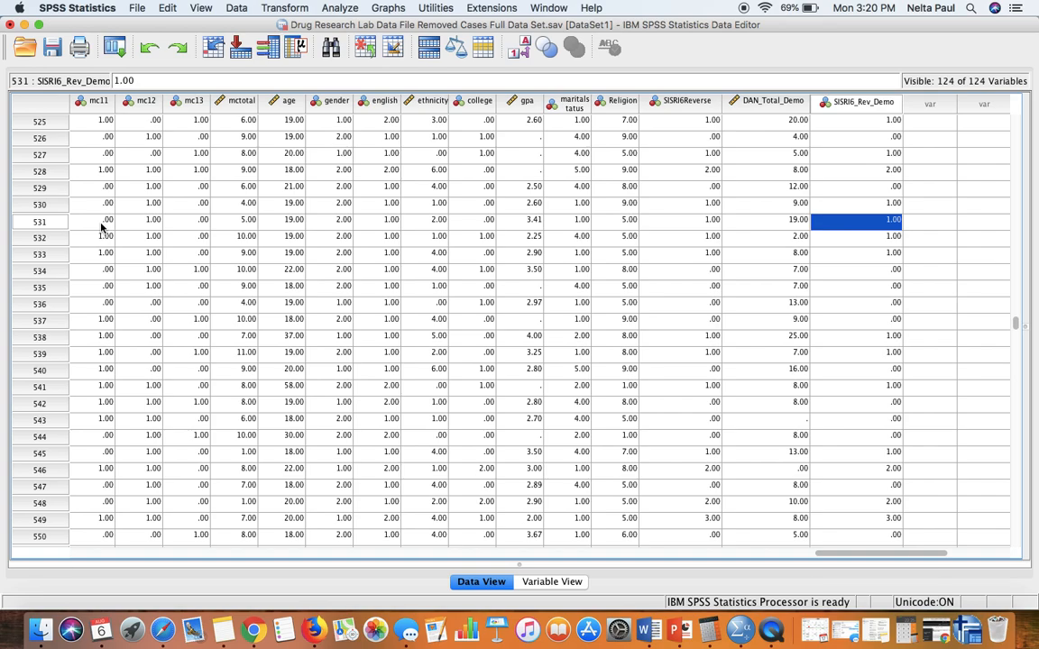